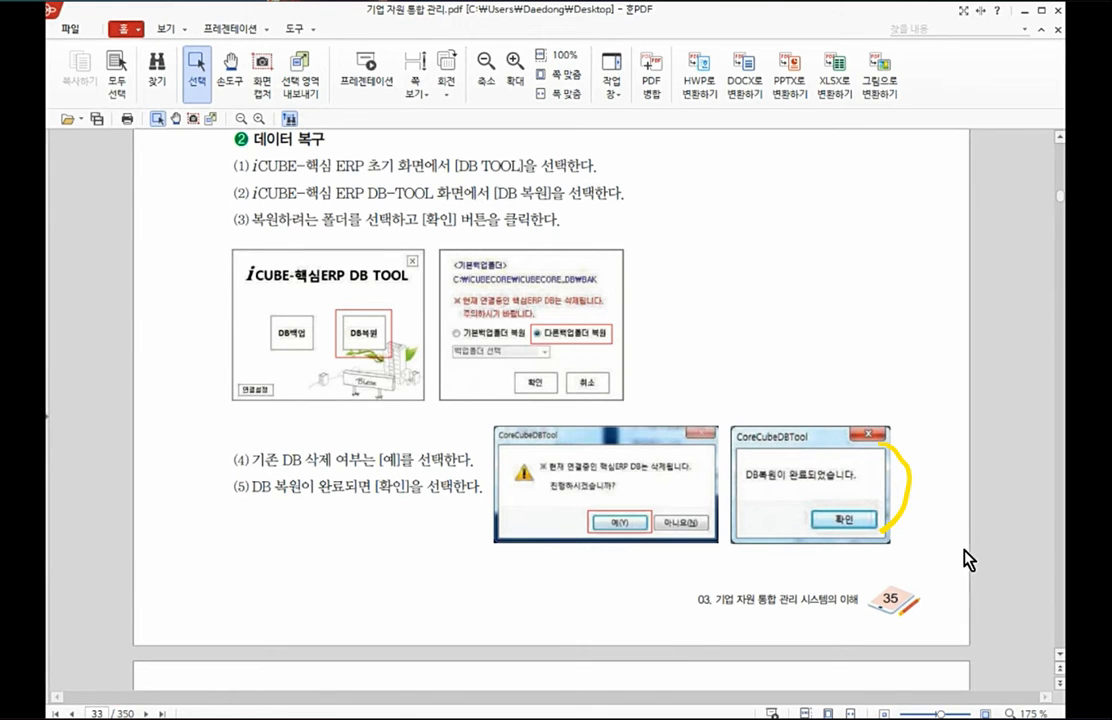
Step: Review the company registration sequence and the (주)미래전자 organization chart, marking the levels from 회사 등록 to 사원 등록
scroll(963, 560, down, 10)
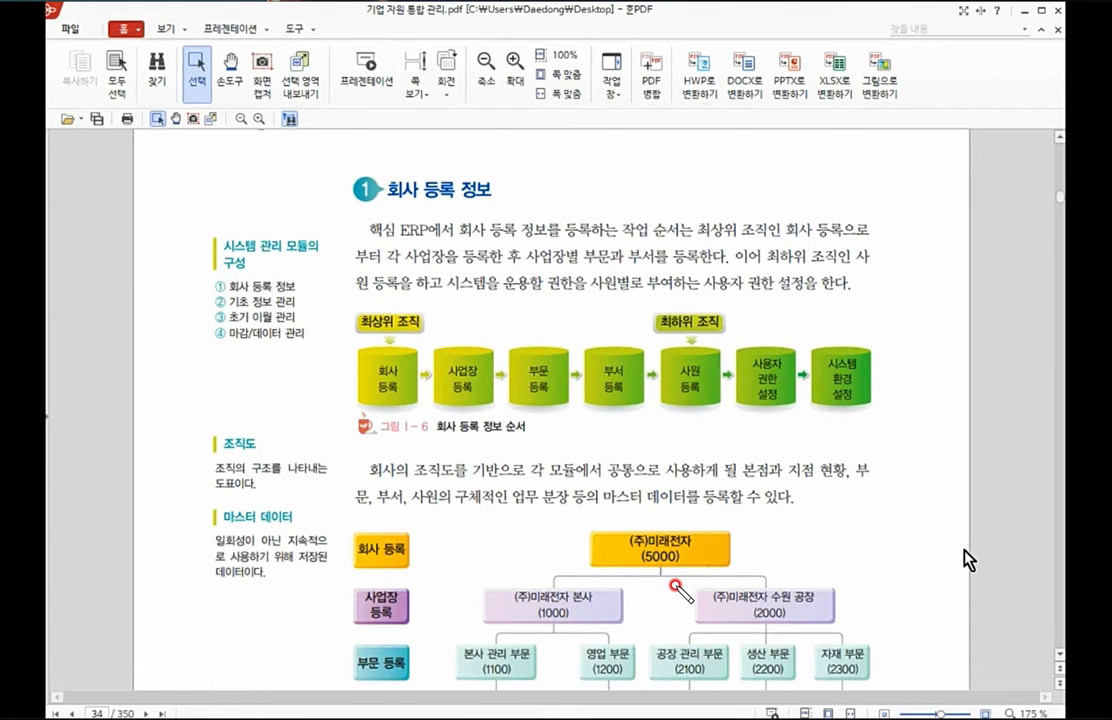
scroll(963, 560, down, 5)
scroll(963, 560, up, 2)
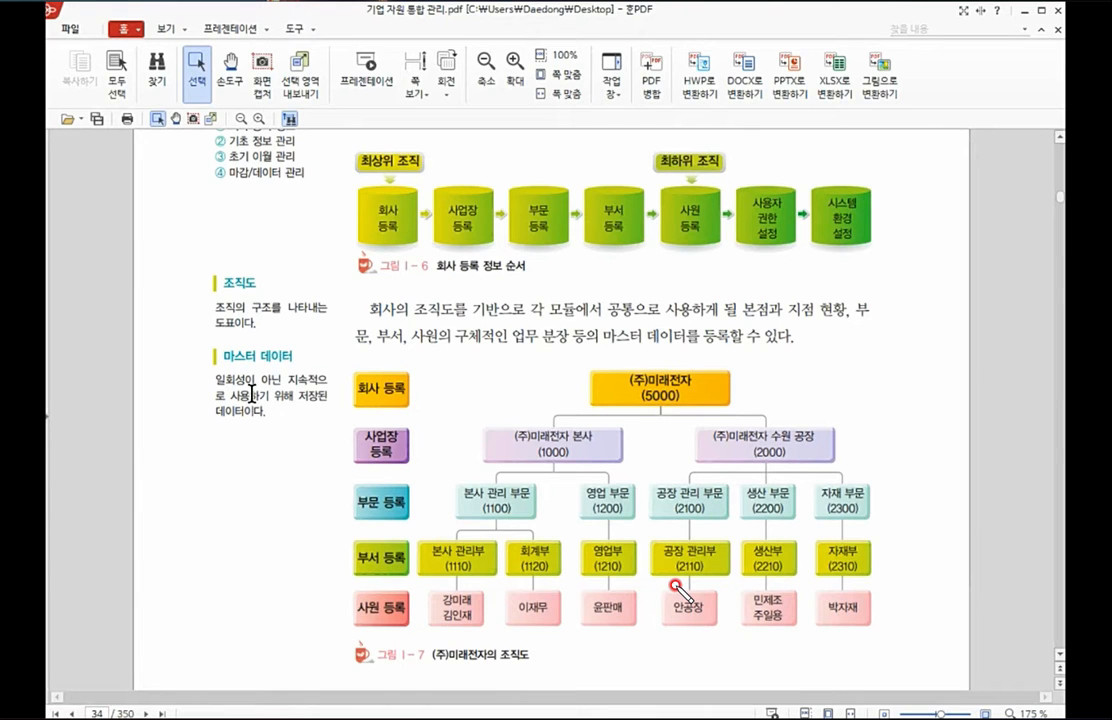
mouse_move(336, 400)
mouse_down()
mouse_move(318, 428)
mouse_move(340, 597)
mouse_up()
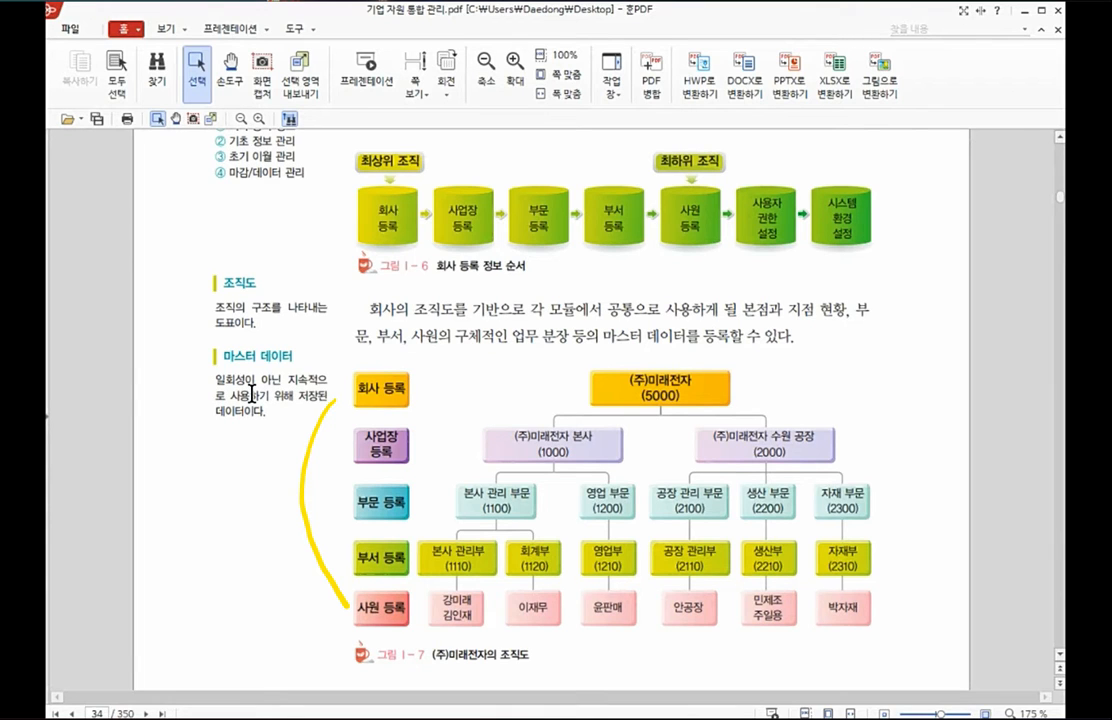
Step: Read the 회사 등록 section, covering its business registration certificate exercise and the 따라하기 instructions
scroll(245, 489, down, 5)
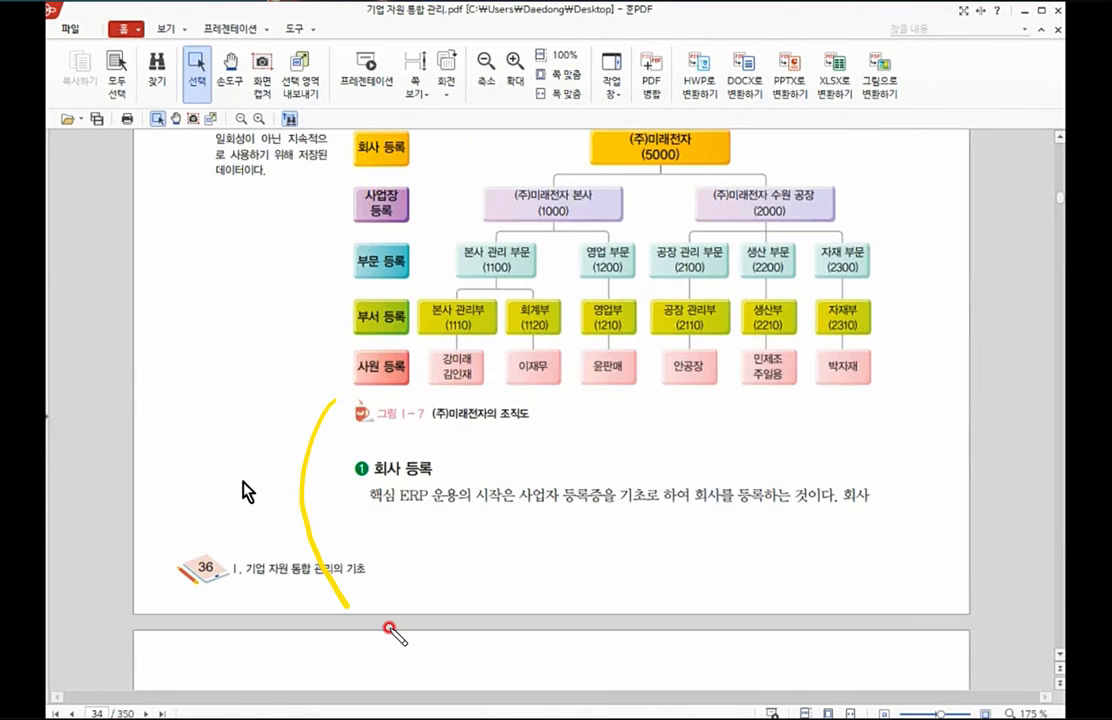
scroll(245, 490, down, 8)
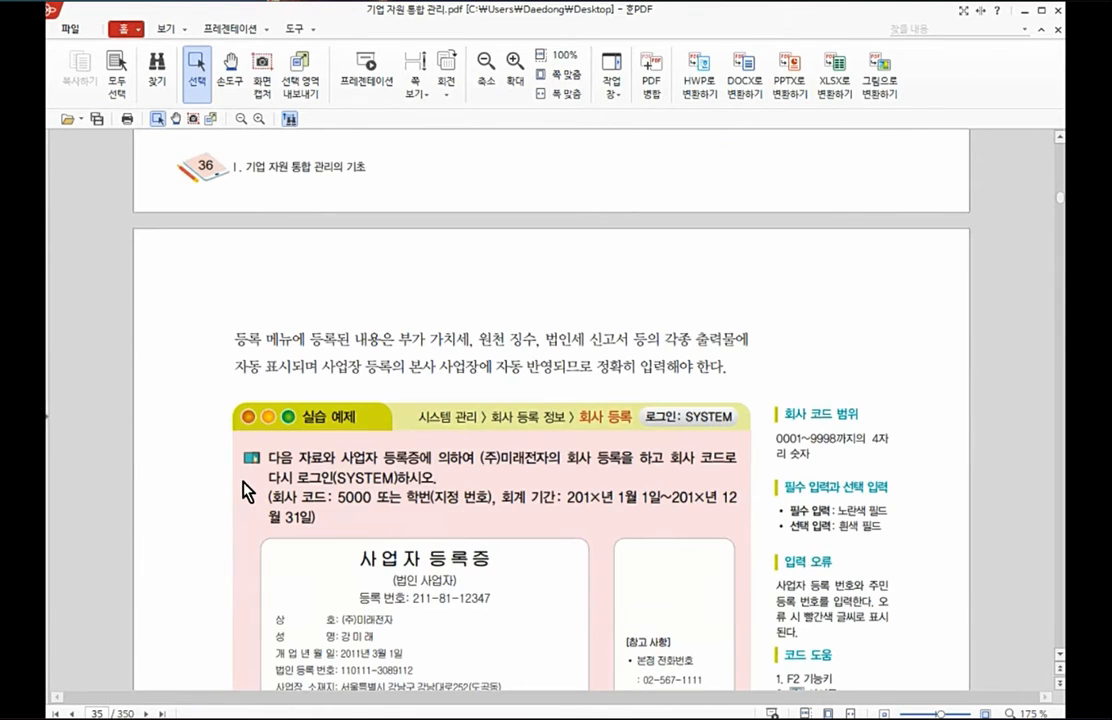
scroll(244, 490, down, 5)
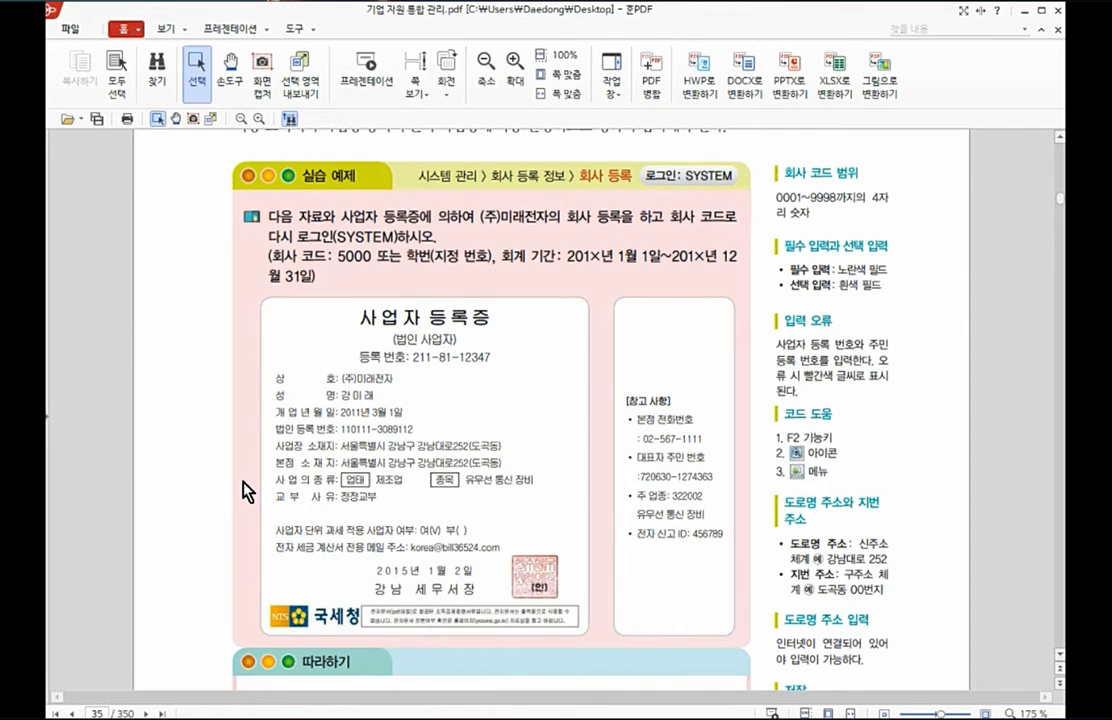
scroll(245, 490, down, 6)
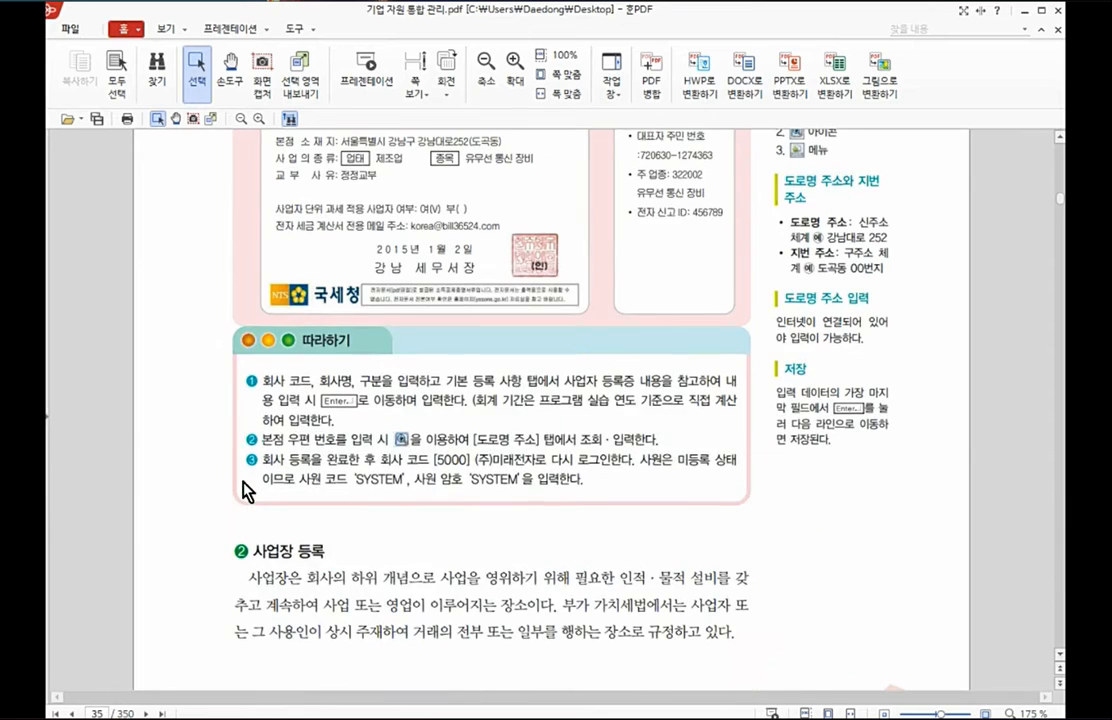
Step: Read the 사업장 등록 explanation, the standard icon table and the exercise for registering the 수원 공장
scroll(245, 490, down, 8)
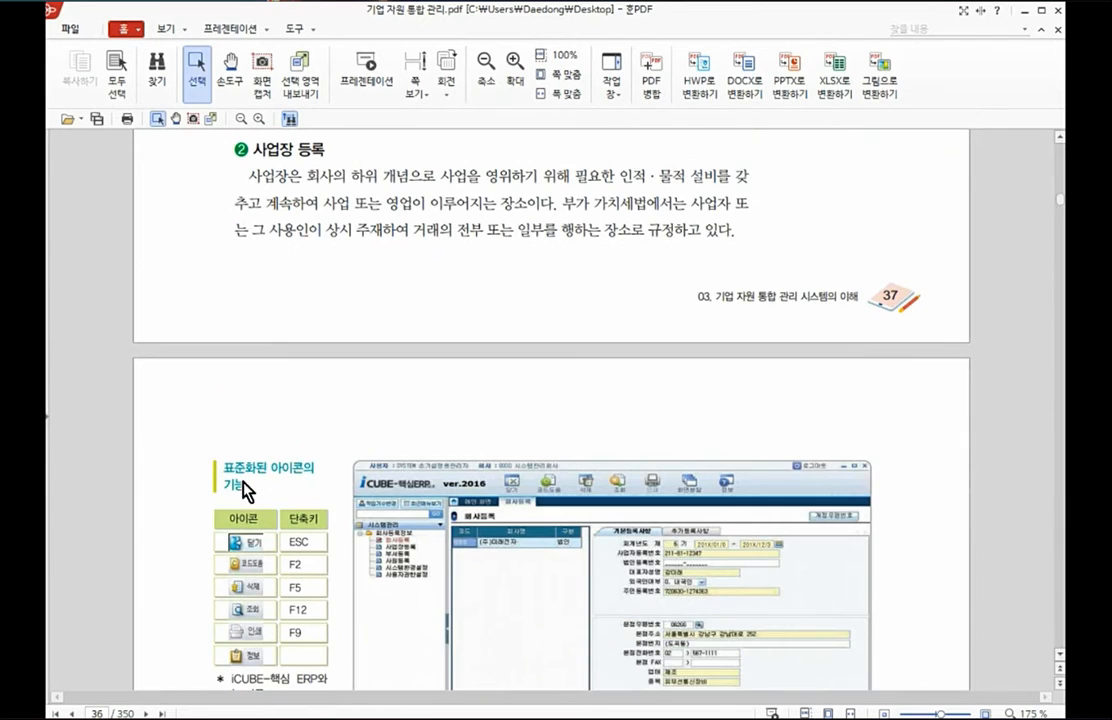
scroll(245, 490, down, 3)
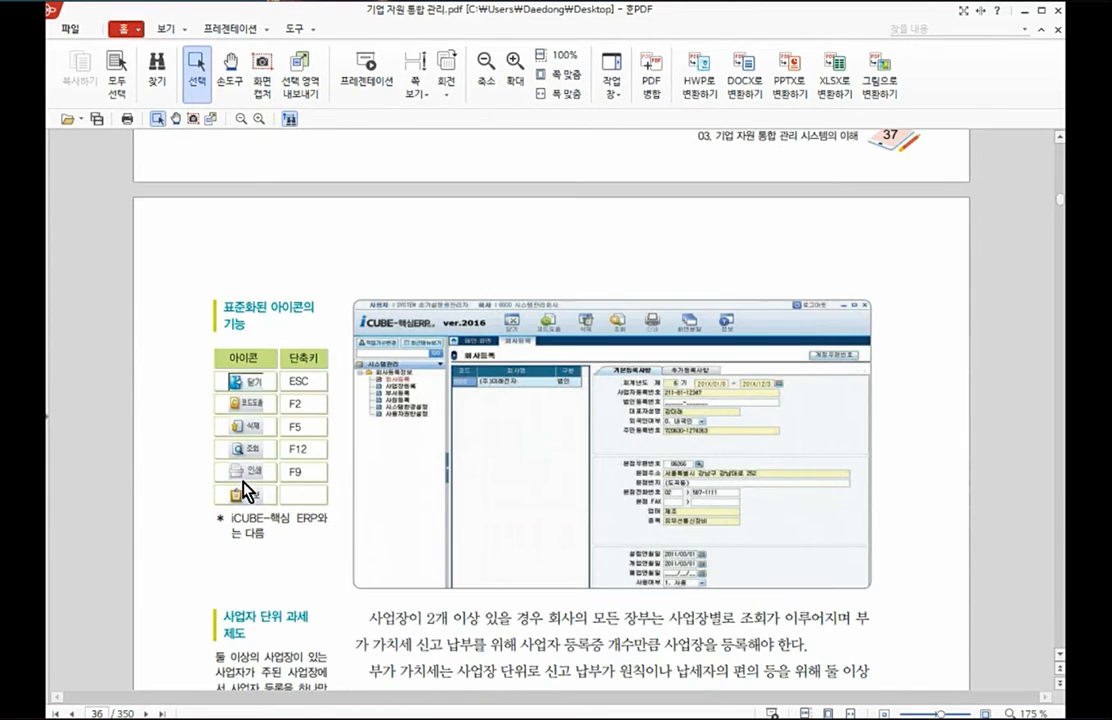
scroll(243, 482, down, 2)
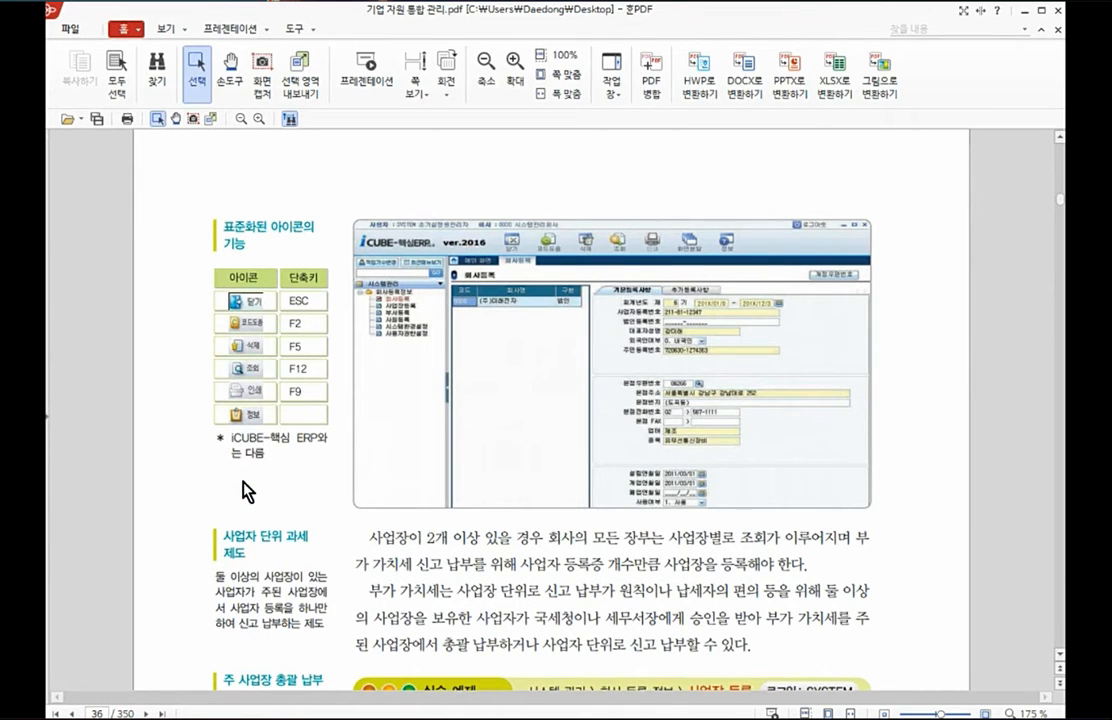
scroll(243, 490, down, 2)
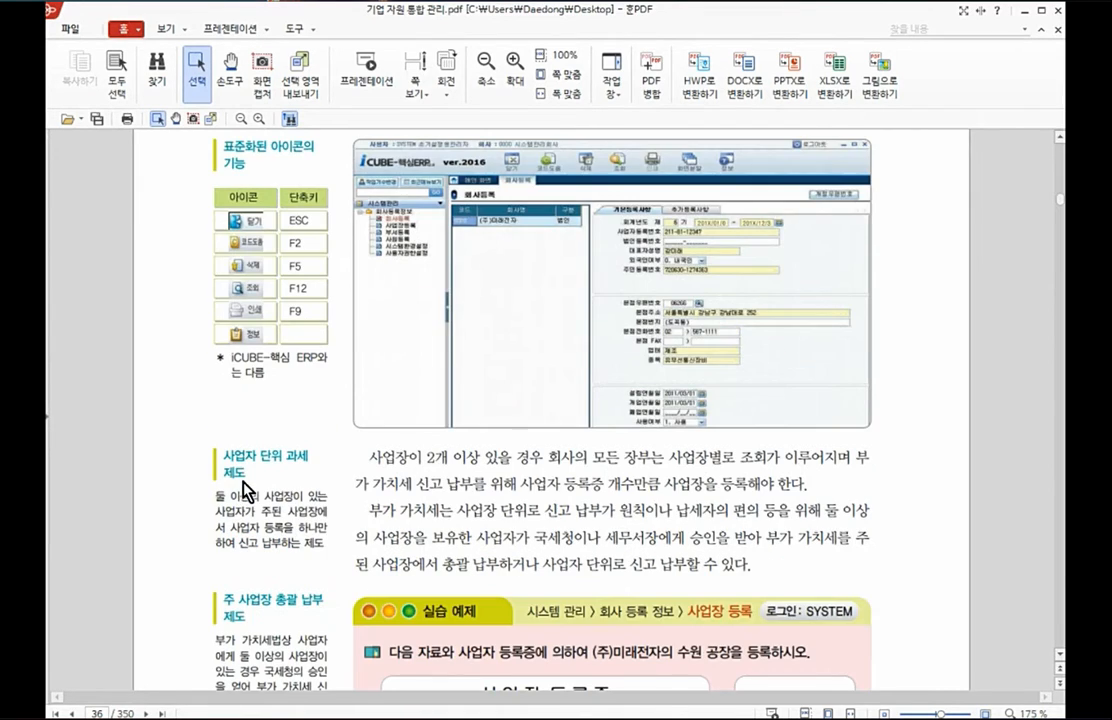
scroll(245, 490, down, 3)
scroll(245, 490, down, 8)
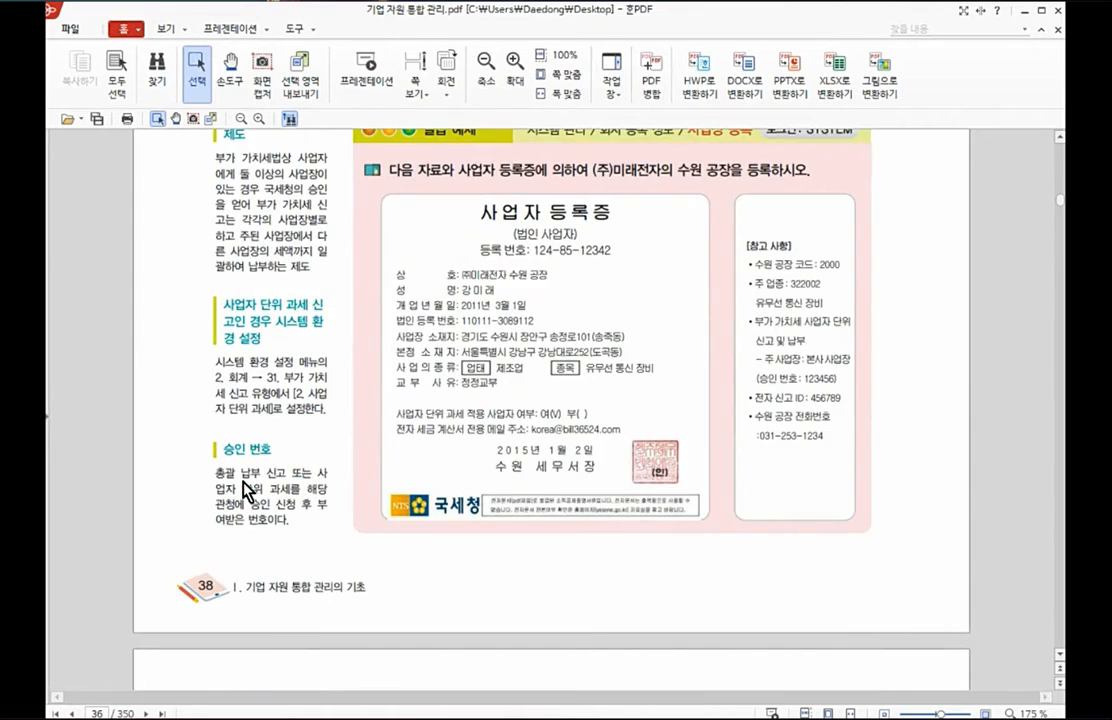
Step: Examine the 사업장 등록 따라하기 instructions for the head office, the 수원 공장 and the 주(총괄 납부) 사업장 registration
scroll(245, 490, down, 8)
scroll(245, 490, down, 5)
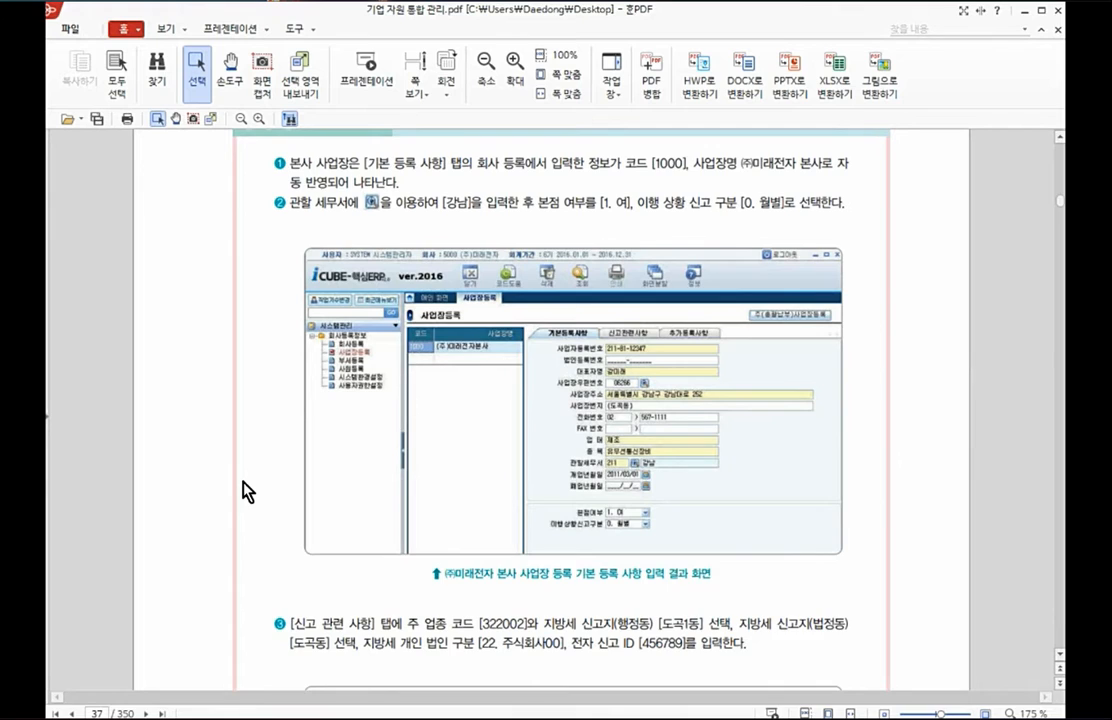
scroll(245, 490, down, 5)
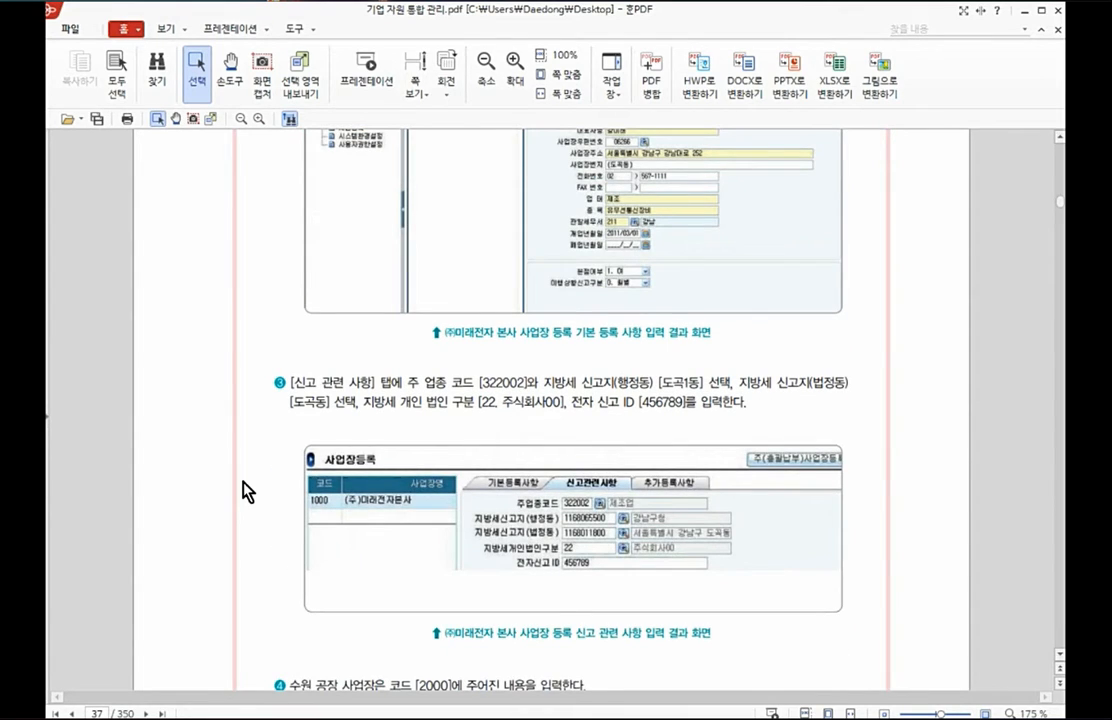
scroll(247, 491, down, 12)
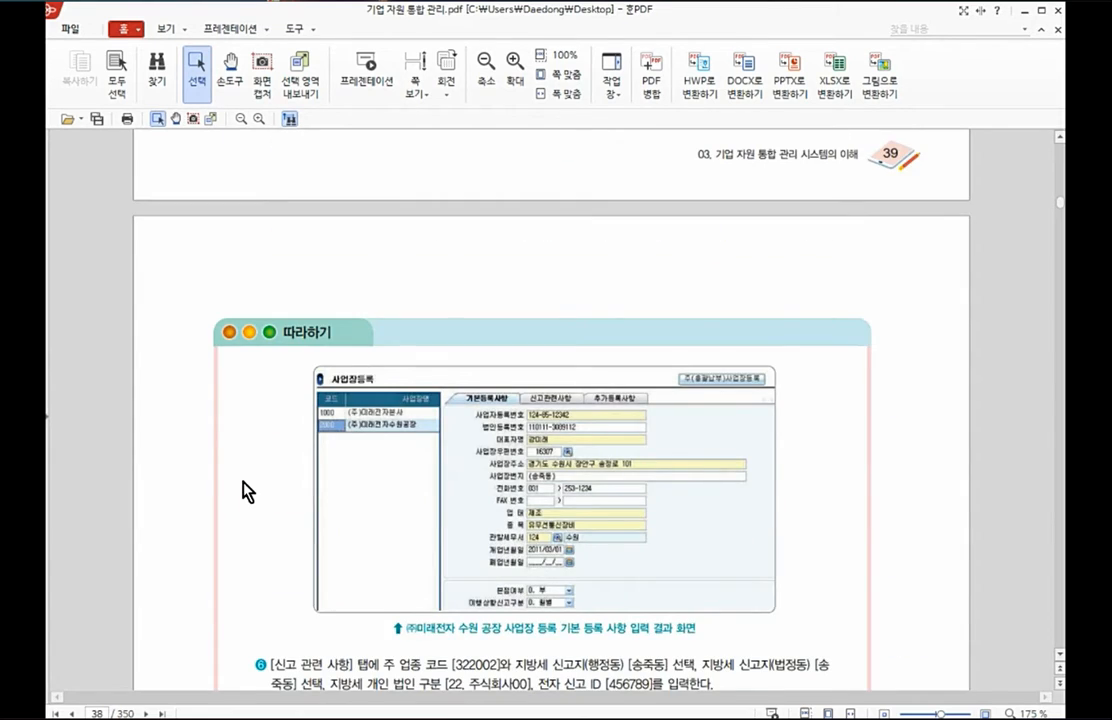
scroll(247, 491, down, 2)
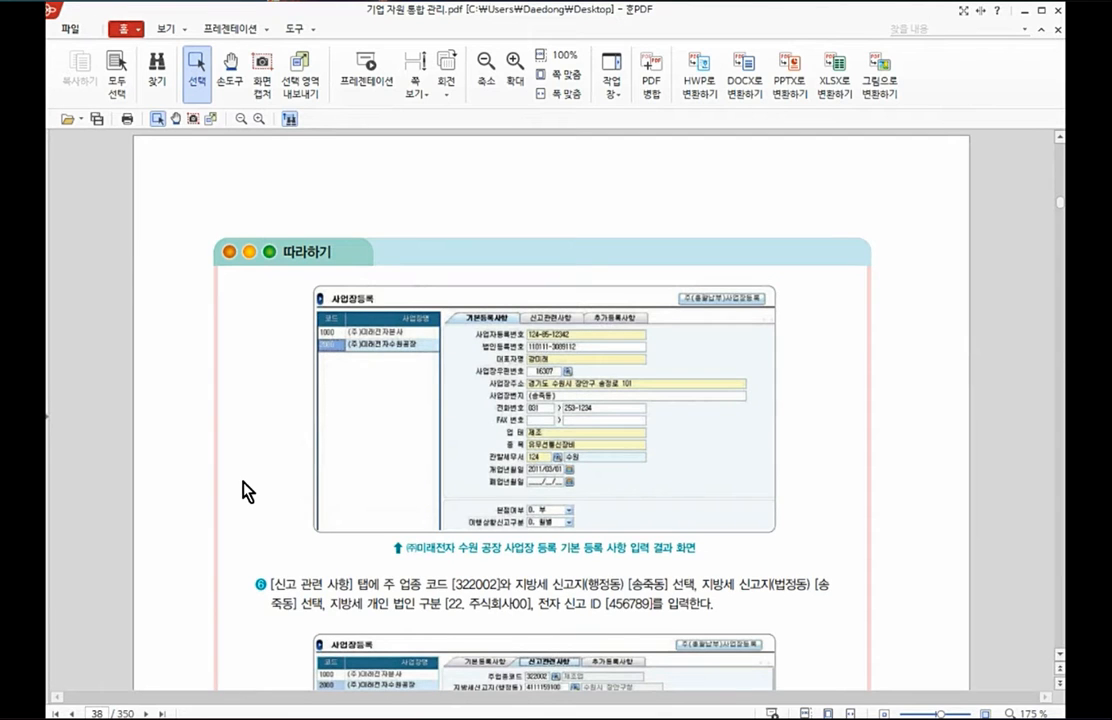
scroll(247, 491, down, 4)
scroll(247, 491, down, 4)
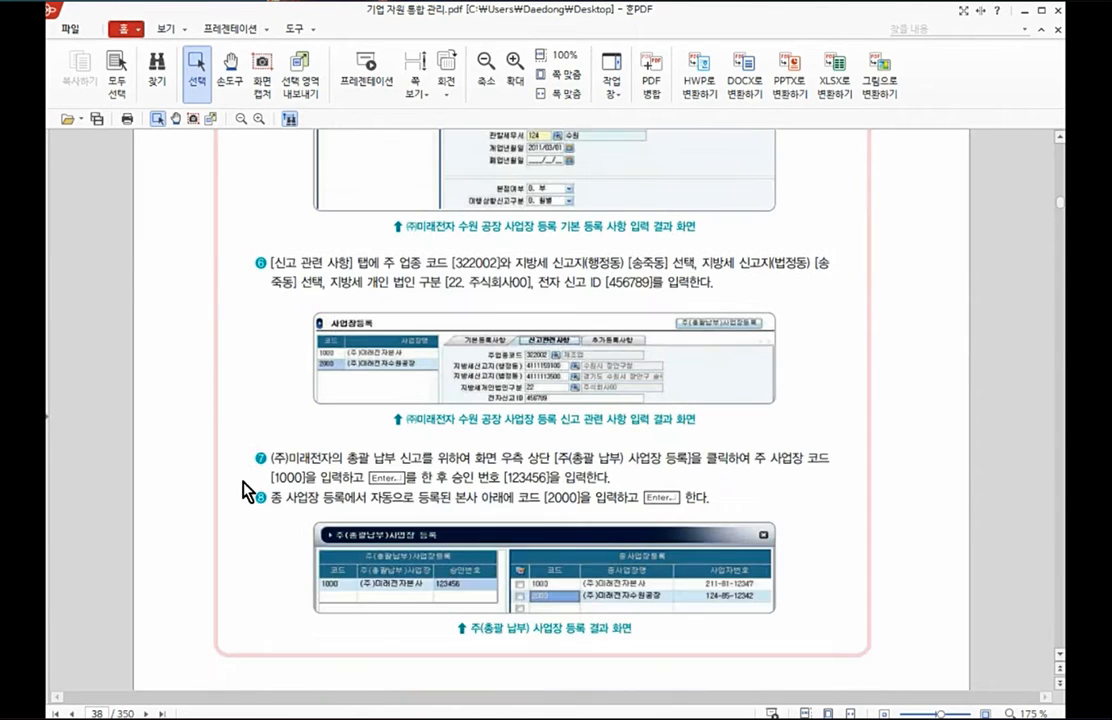
Step: Review the 부문과 부서 등록 section and mark the 부문 등록 and 부서 등록 data tables in its exercise
scroll(247, 491, down, 10)
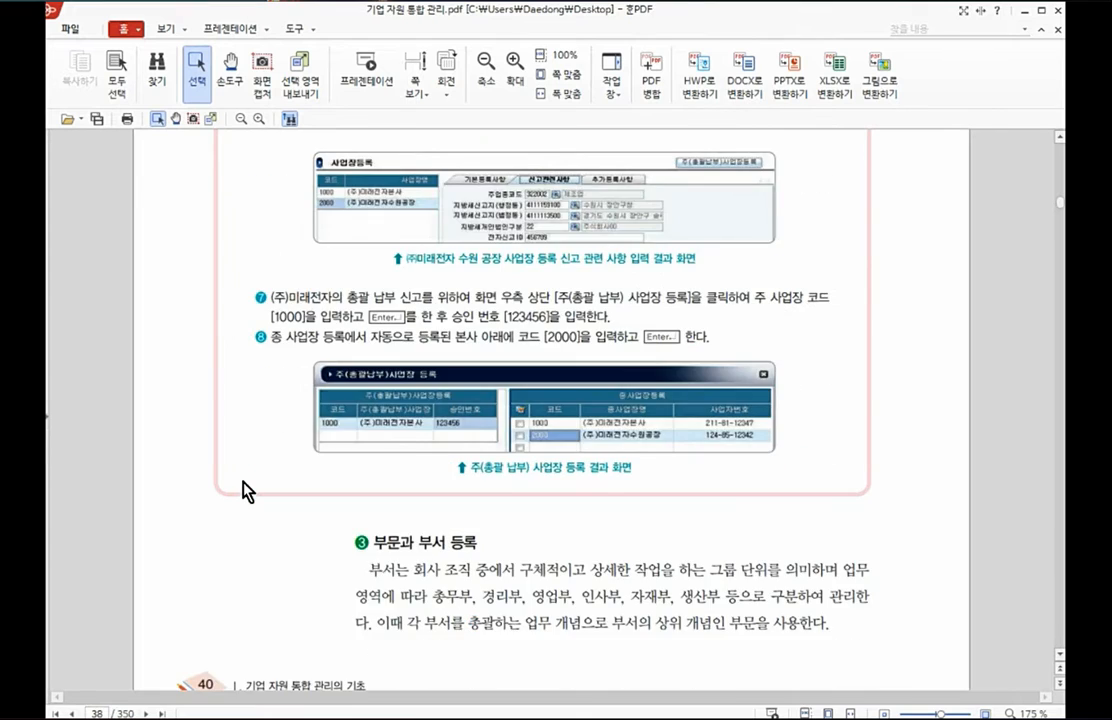
scroll(247, 491, down, 2)
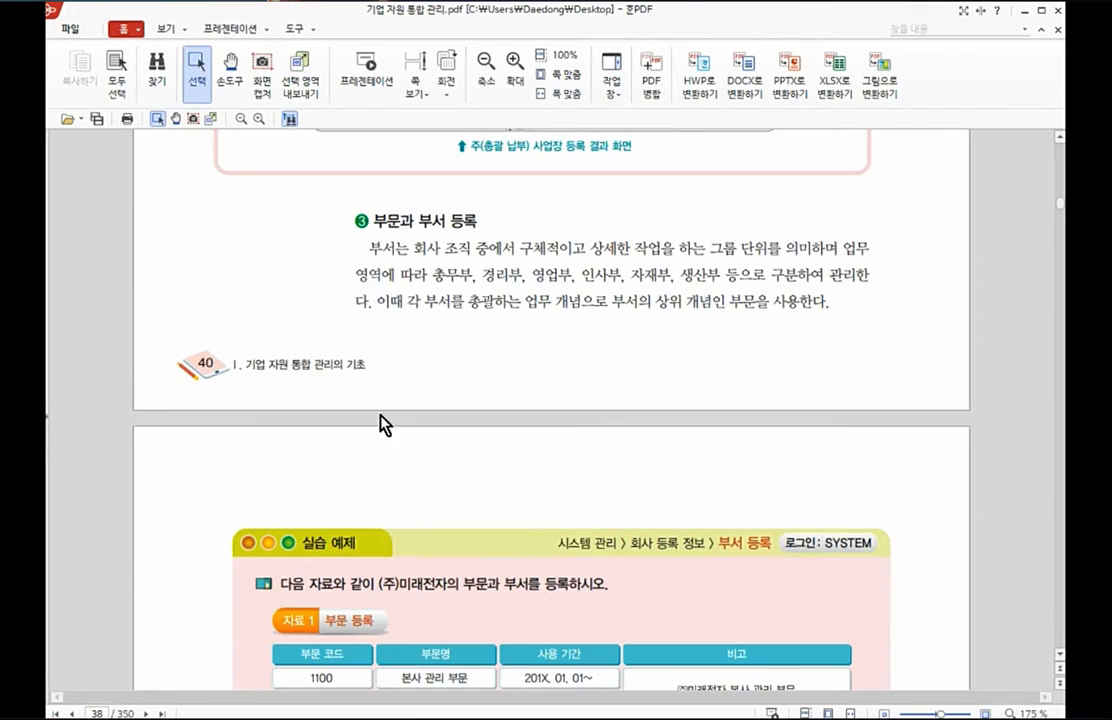
scroll(848, 337, down, 2)
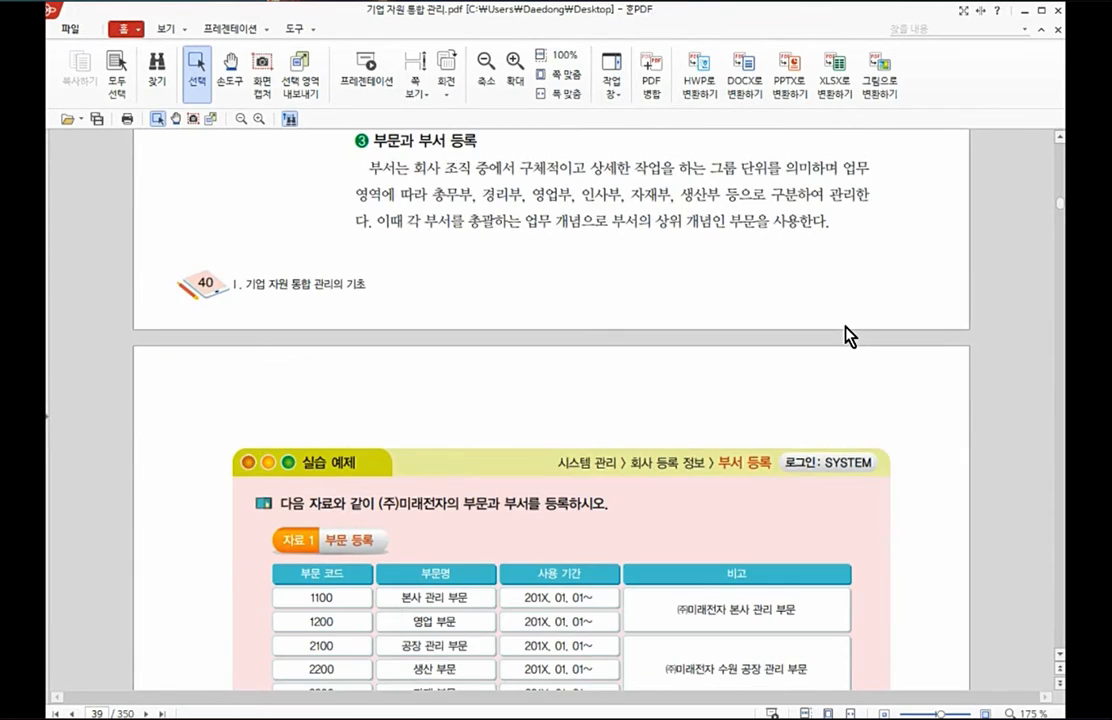
scroll(848, 337, up, 2)
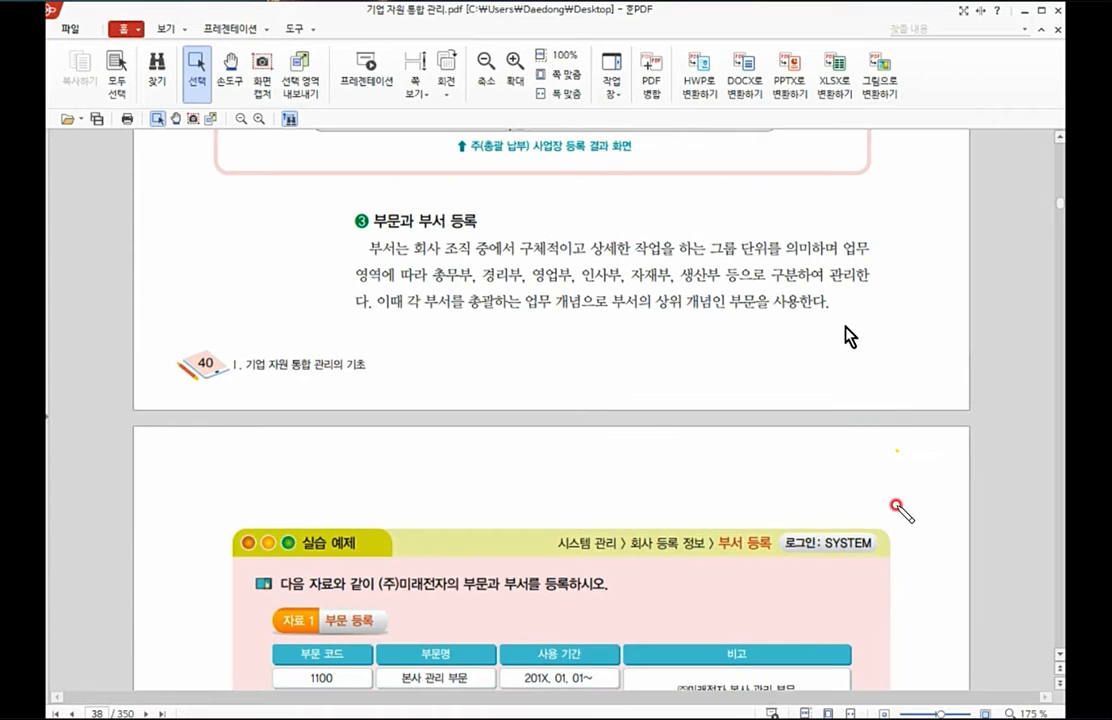
scroll(848, 337, down, 4)
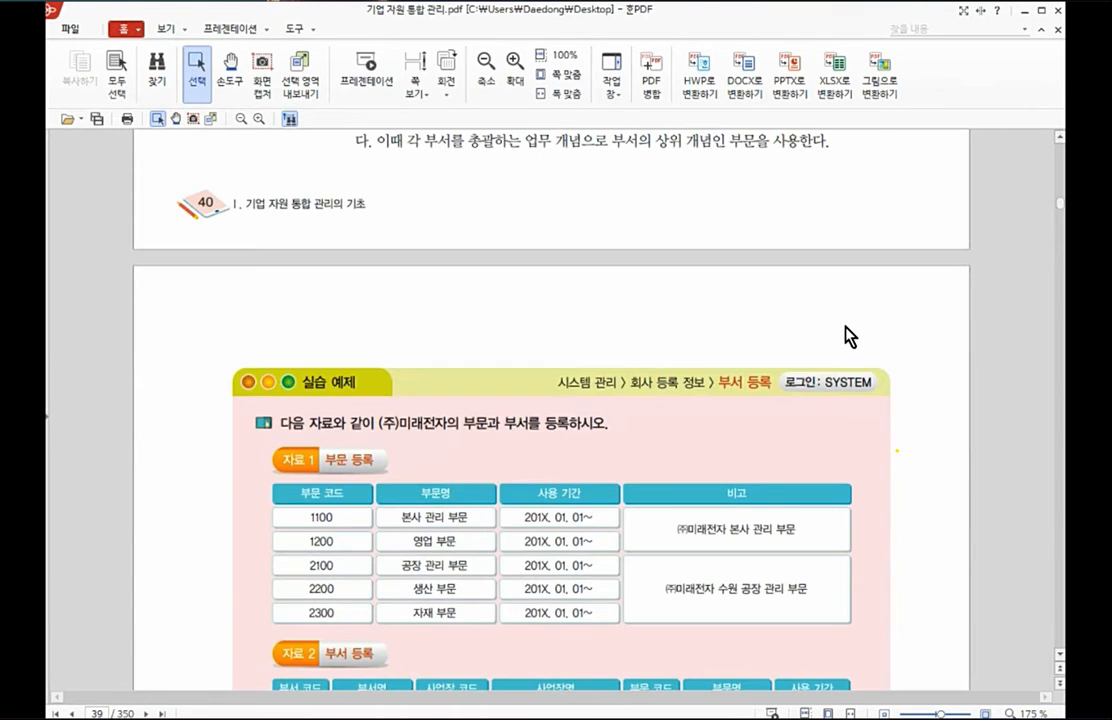
scroll(848, 337, down, 6)
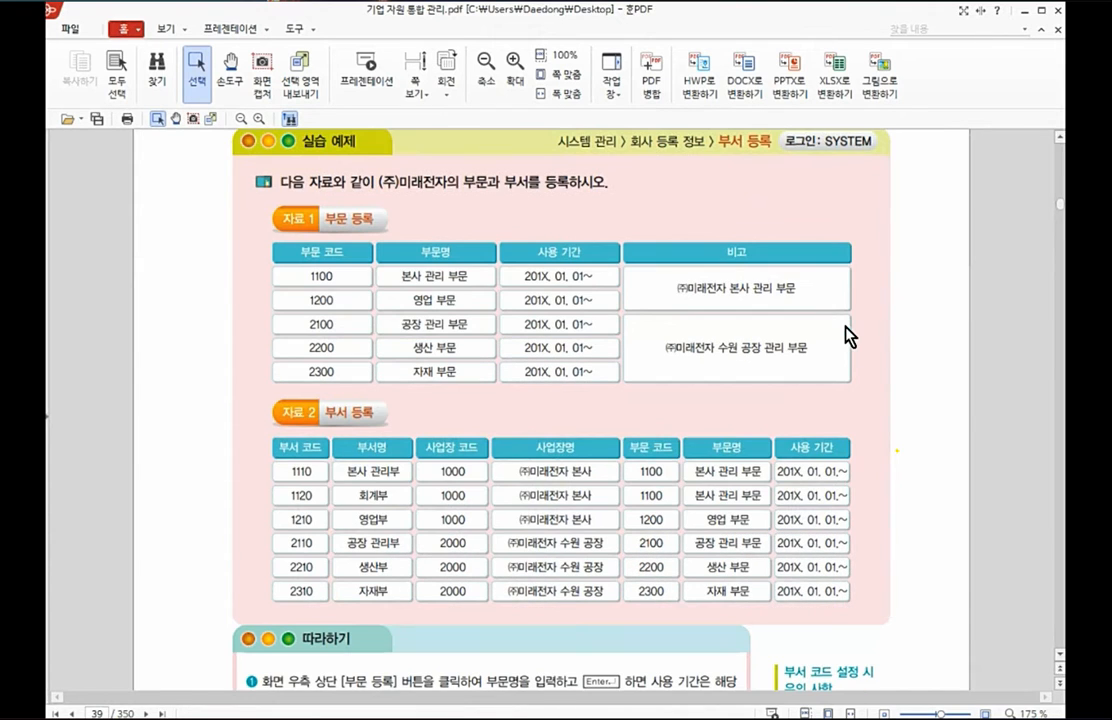
mouse_move(908, 271)
mouse_down()
mouse_move(950, 362)
mouse_move(917, 381)
mouse_up()
mouse_move(897, 451)
mouse_down()
mouse_move(932, 553)
mouse_move(885, 597)
mouse_up()
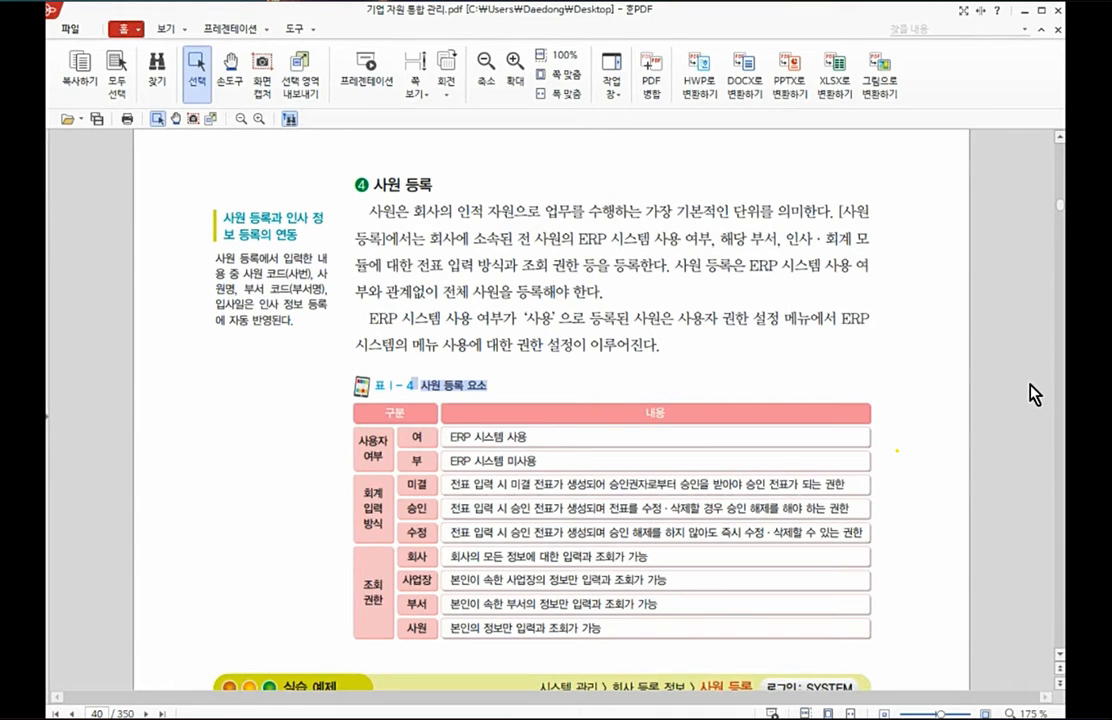
Step: Review the 사원 등록 요소 table, the employee registration exercise and its 따라하기 instructions
scroll(1030, 385, down, 5)
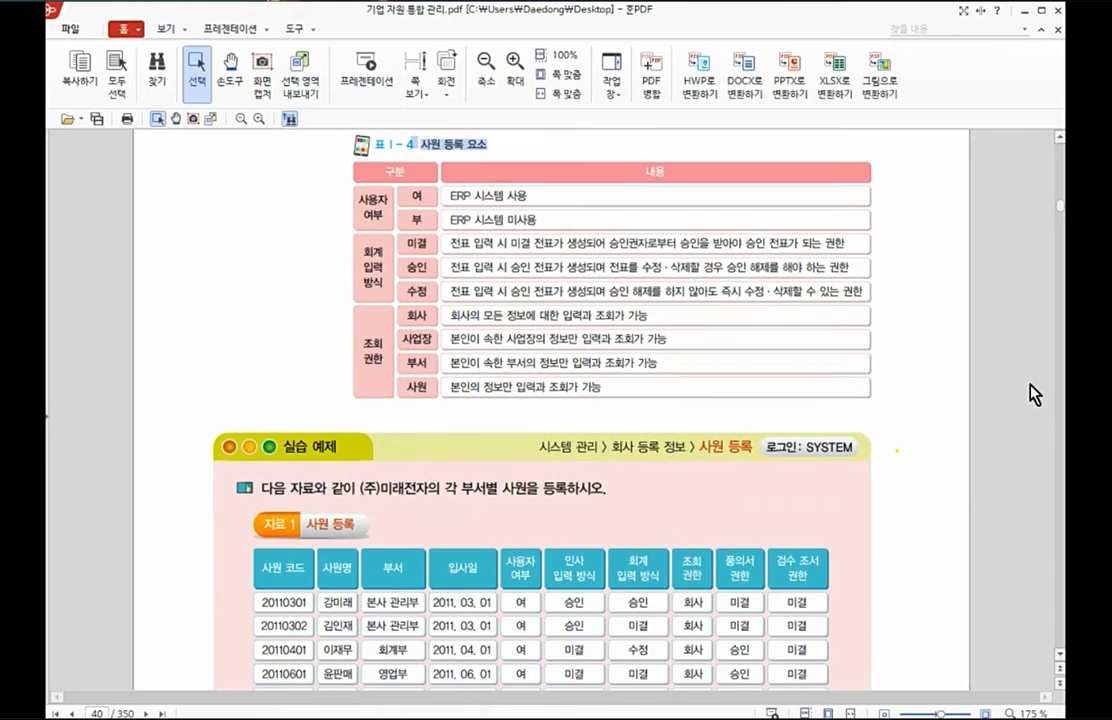
scroll(1035, 393, down, 5)
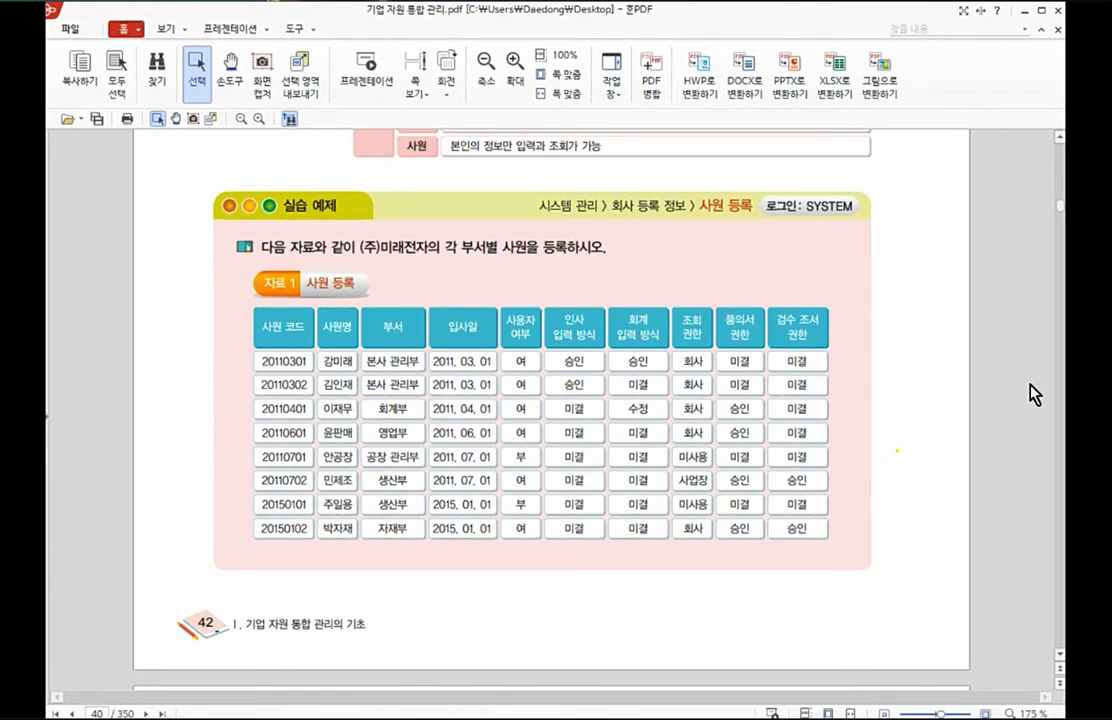
scroll(1035, 393, down, 10)
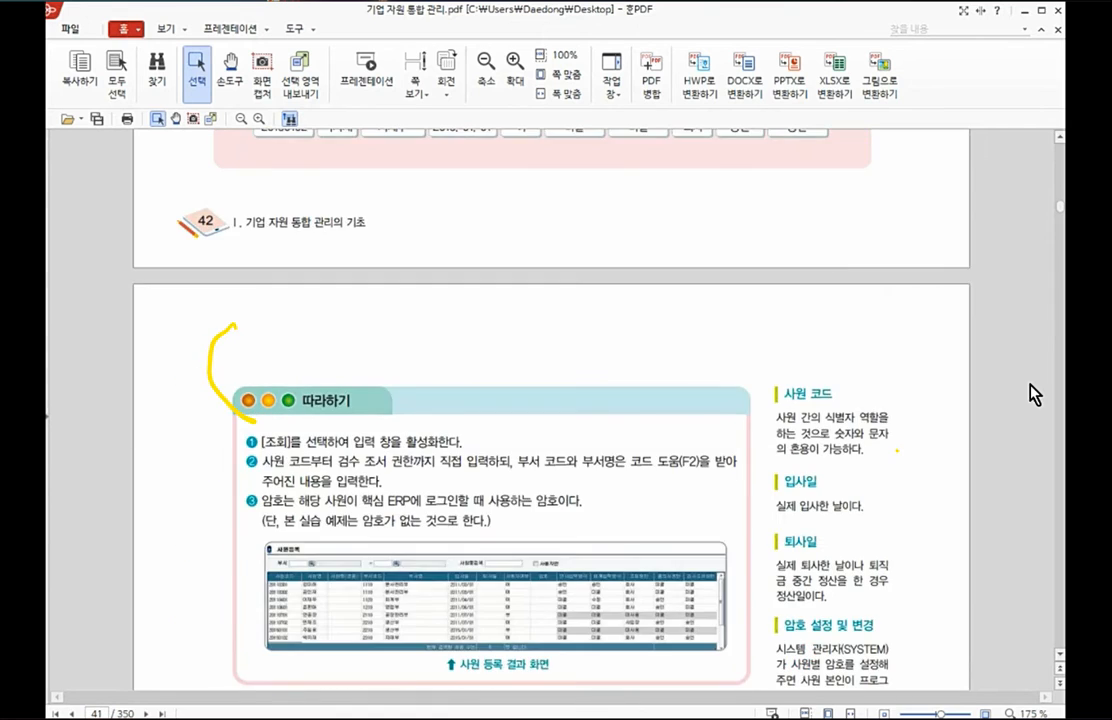
Step: Review the 시스템 환경 설정 section and its exercise, selecting the line about logging in again to apply changes
scroll(1034, 393, down, 5)
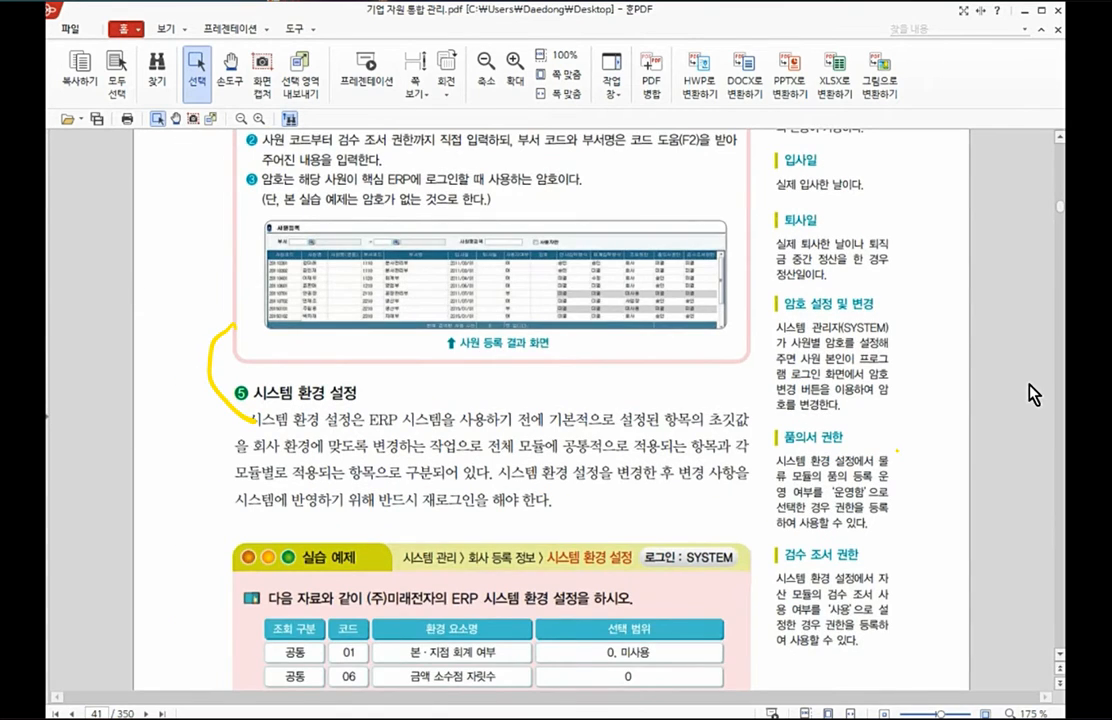
scroll(1034, 393, down, 3)
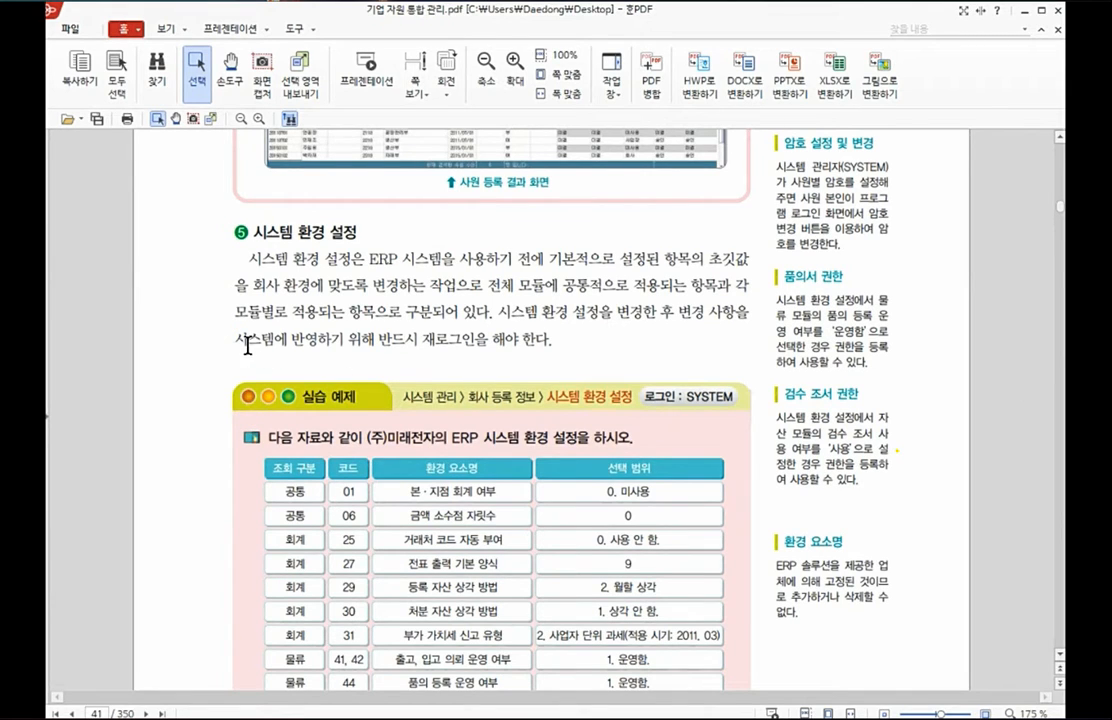
drag(234, 345, 580, 345)
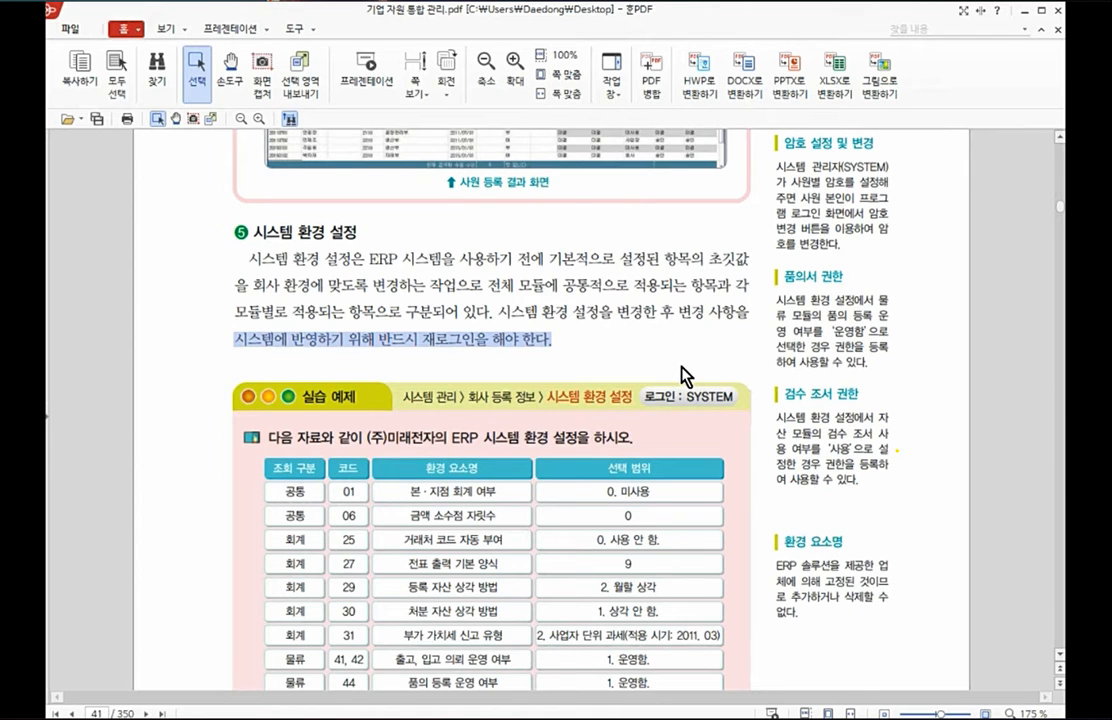
scroll(684, 377, down, 3)
scroll(684, 377, down, 9)
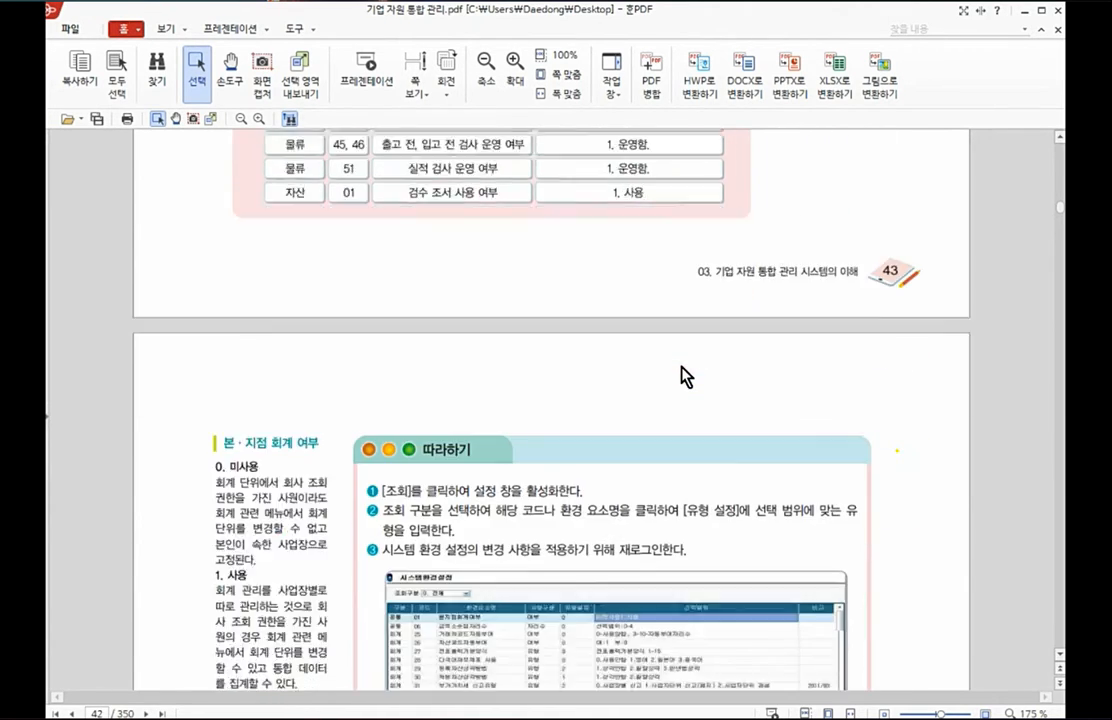
Step: Review the 사용자 권한 설정 section, selecting its heading, and examine the exercise table of permissions by employee and module
scroll(684, 377, down, 10)
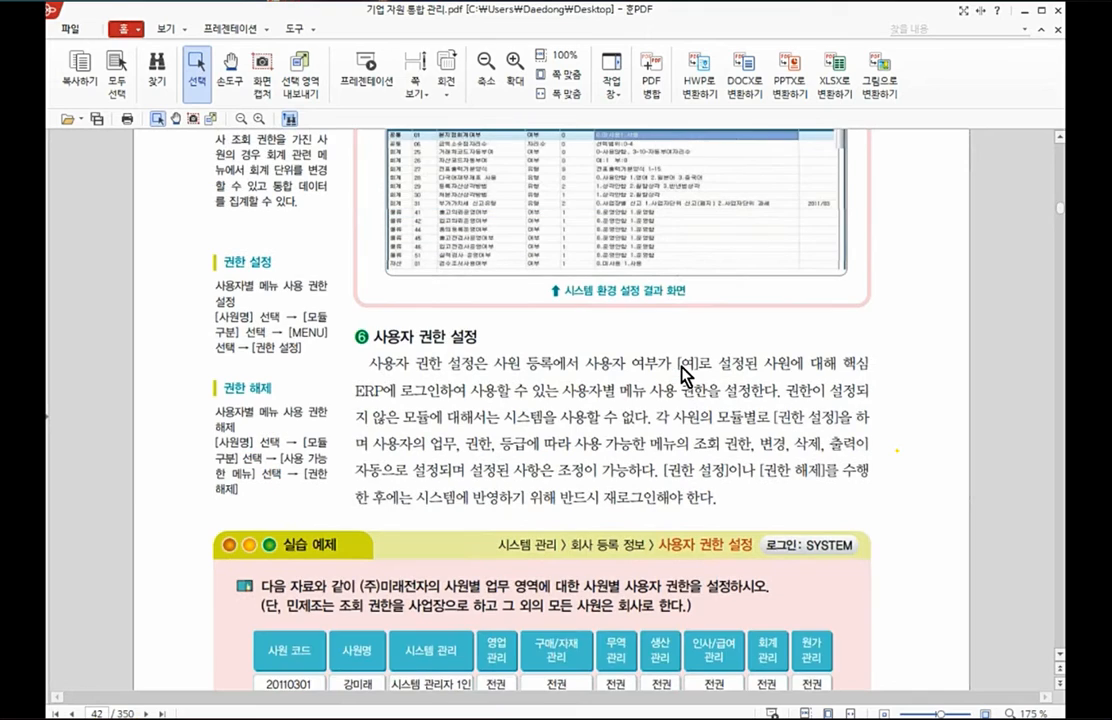
drag(372, 338, 496, 341)
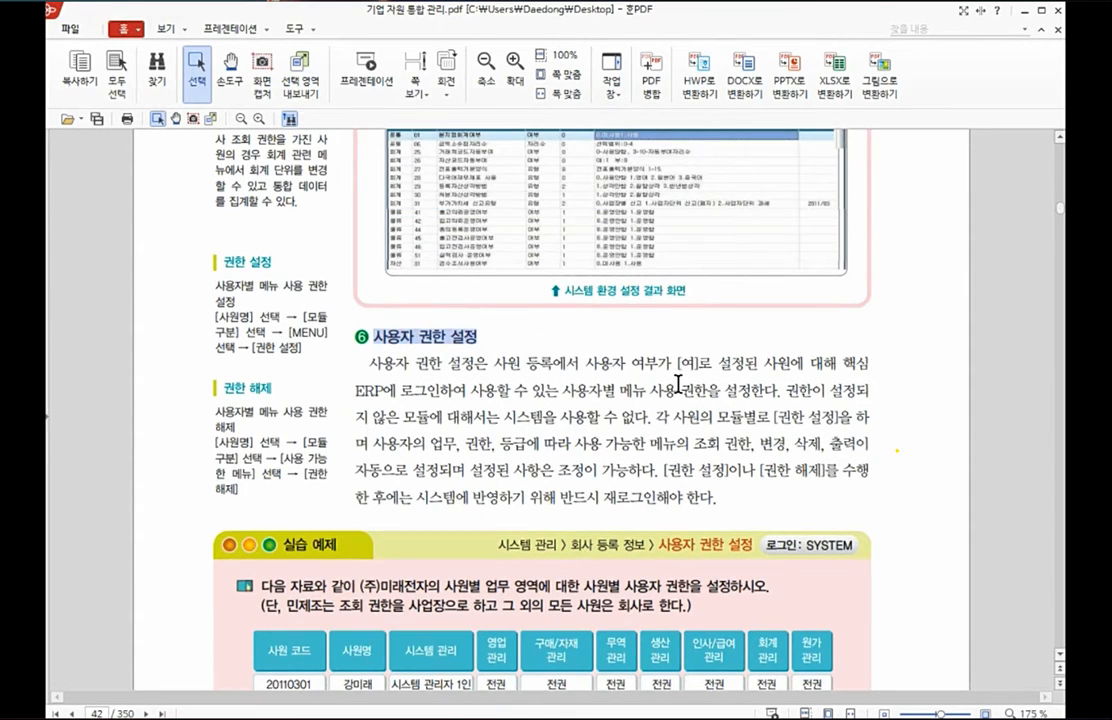
scroll(678, 384, down, 2)
scroll(678, 384, down, 2)
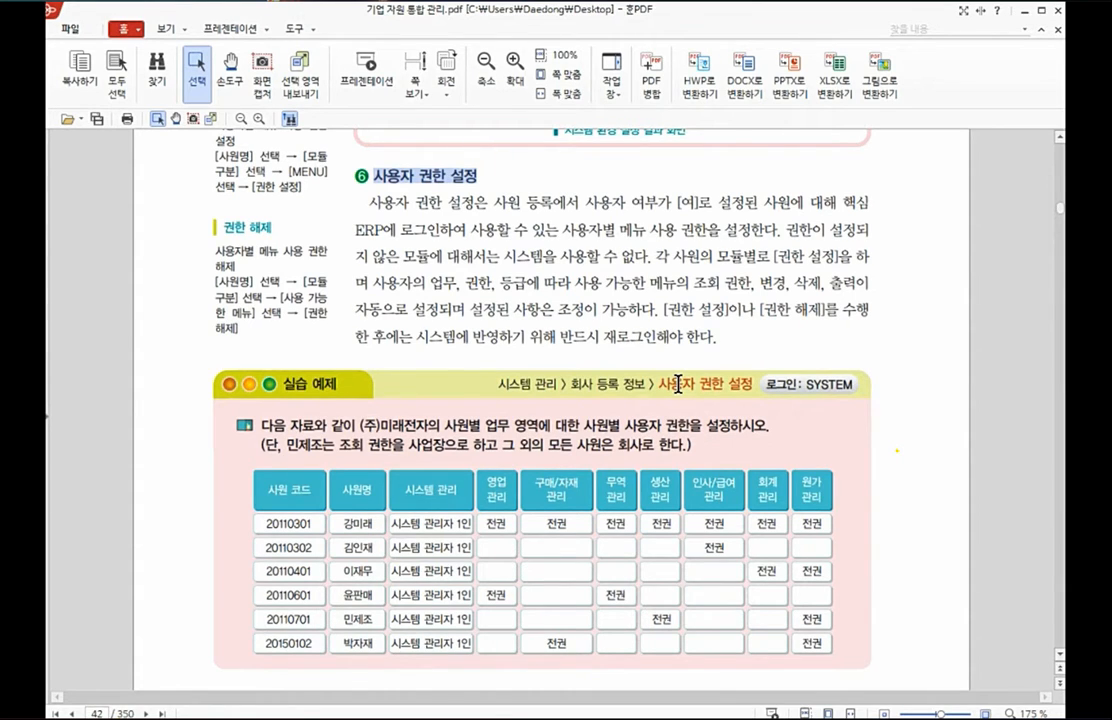
scroll(677, 383, down, 2)
scroll(677, 383, up, 2)
scroll(678, 383, down, 2)
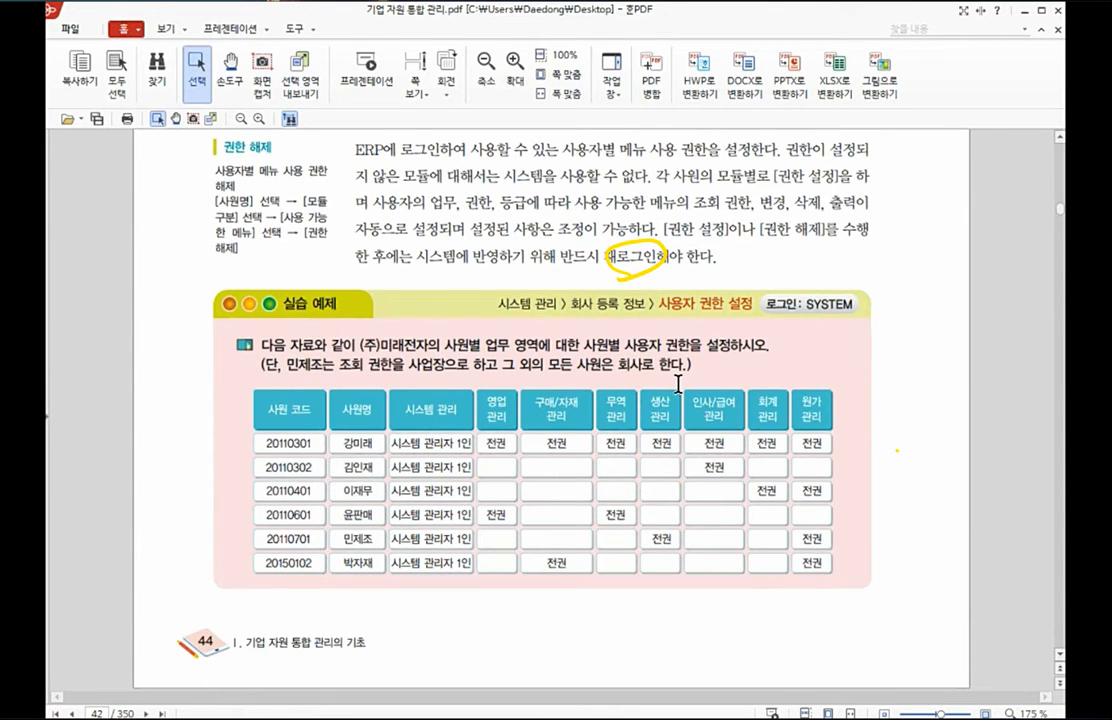
Step: Review the 사용자 권한 설정 result screen and the introduction to the 기초 정보 관리 section
scroll(678, 384, down, 12)
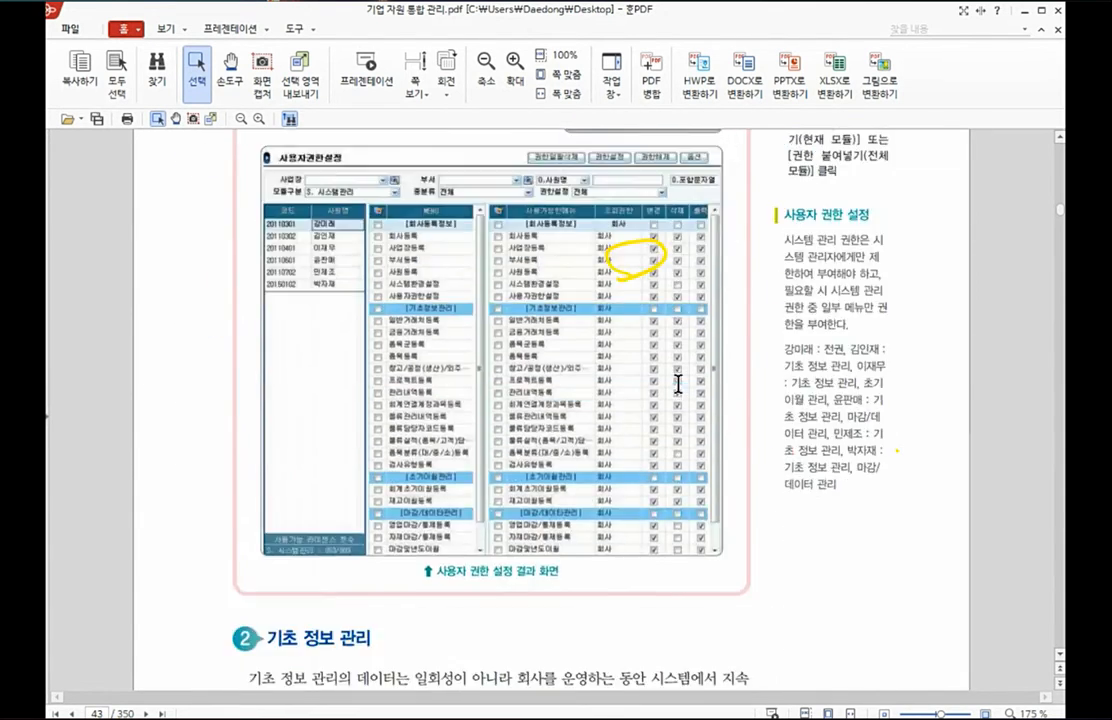
scroll(678, 384, up, 1)
scroll(678, 384, down, 1)
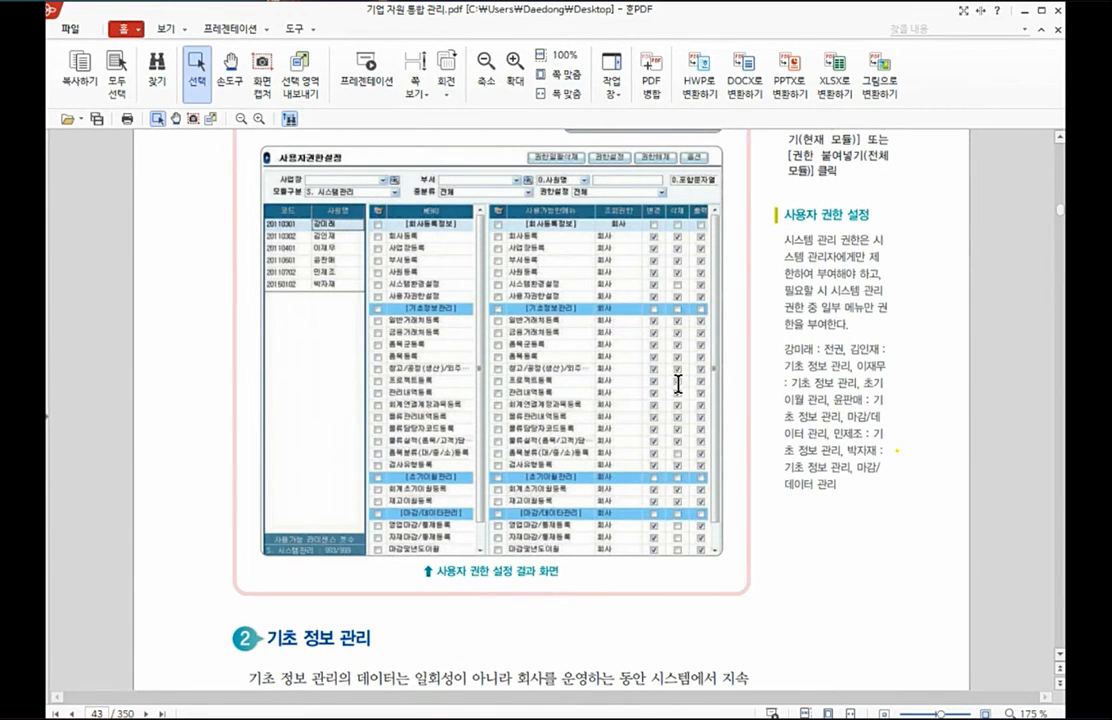
scroll(678, 384, down, 5)
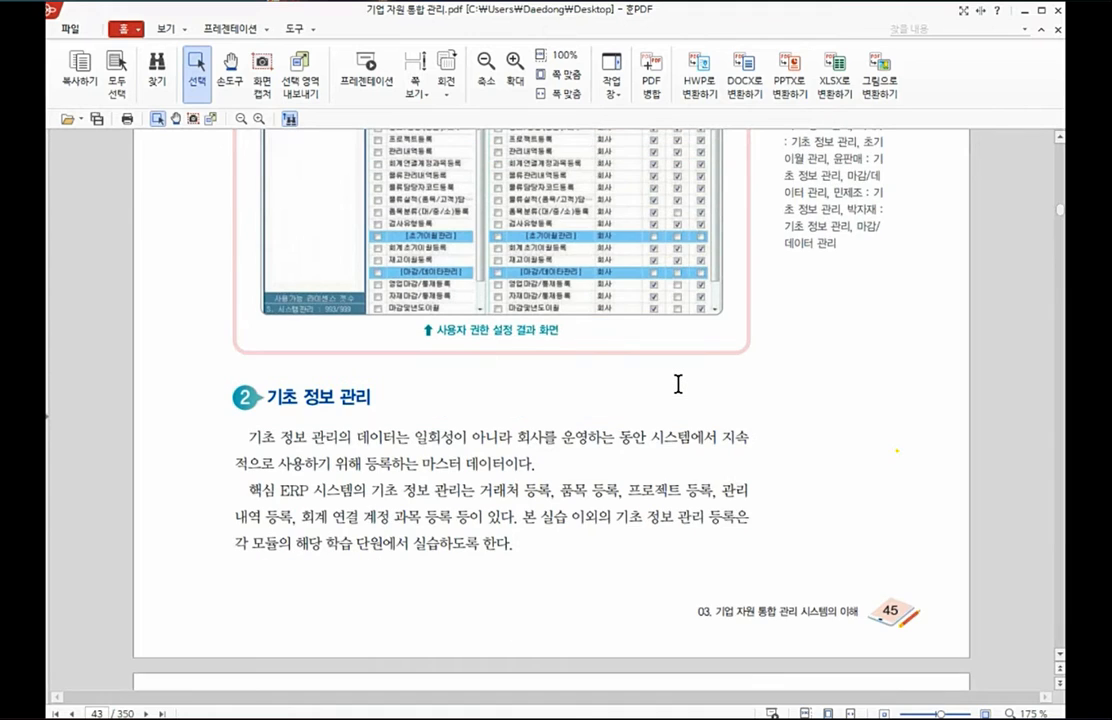
scroll(678, 384, down, 5)
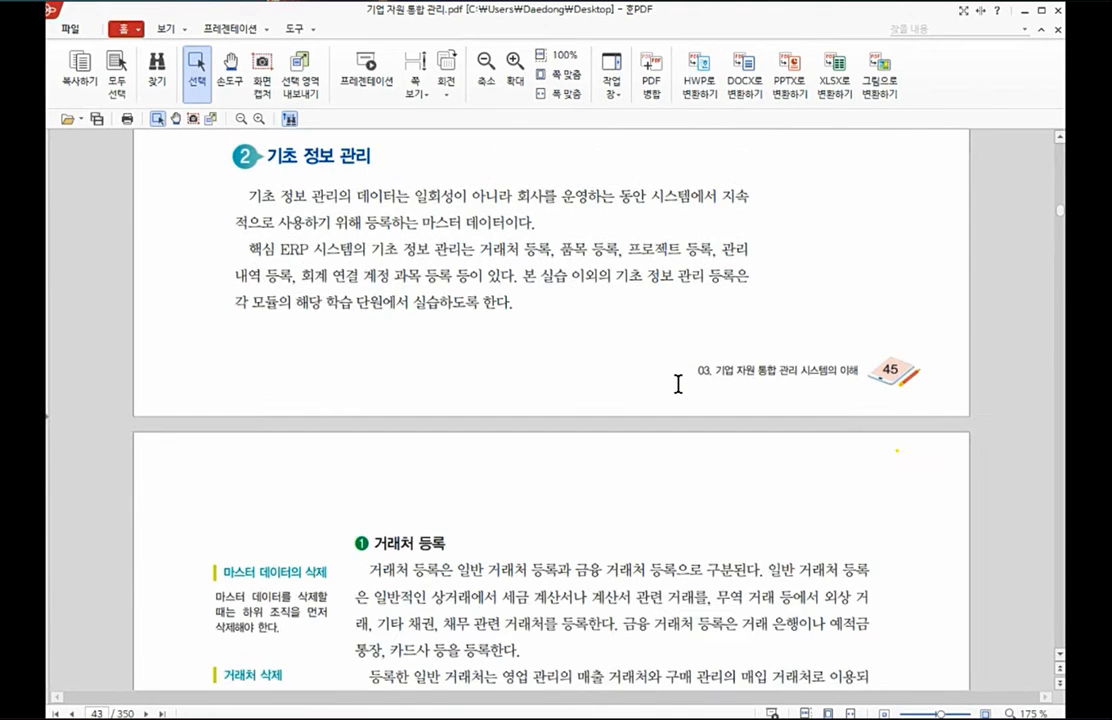
scroll(678, 384, down, 5)
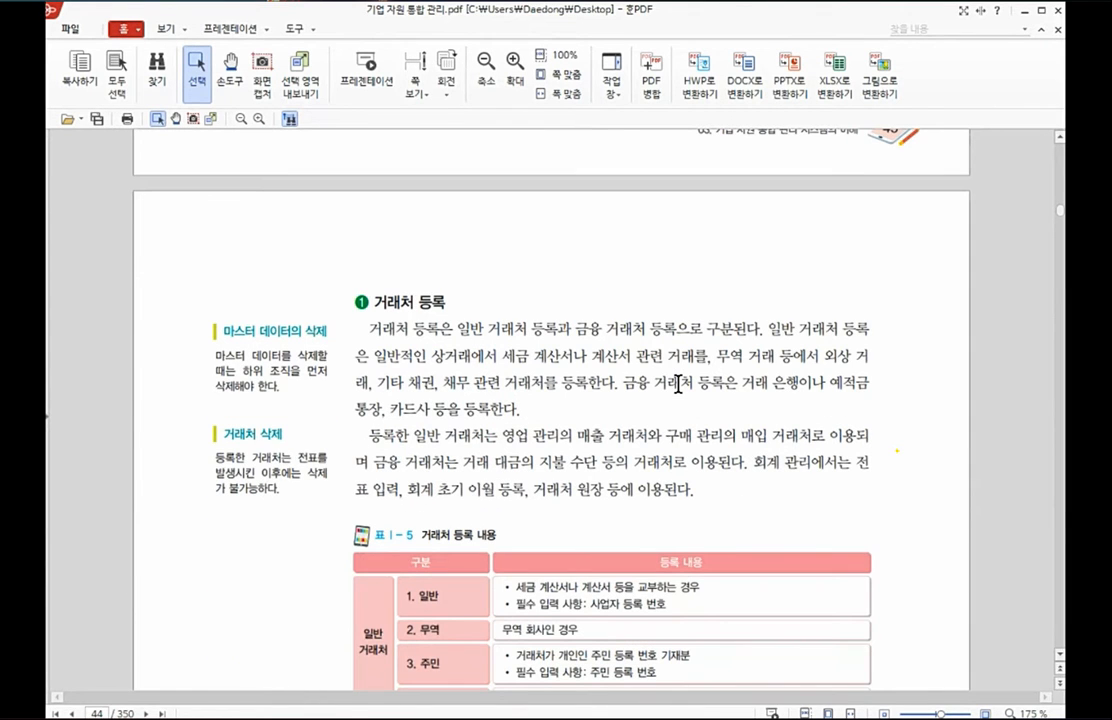
scroll(678, 384, up, 3)
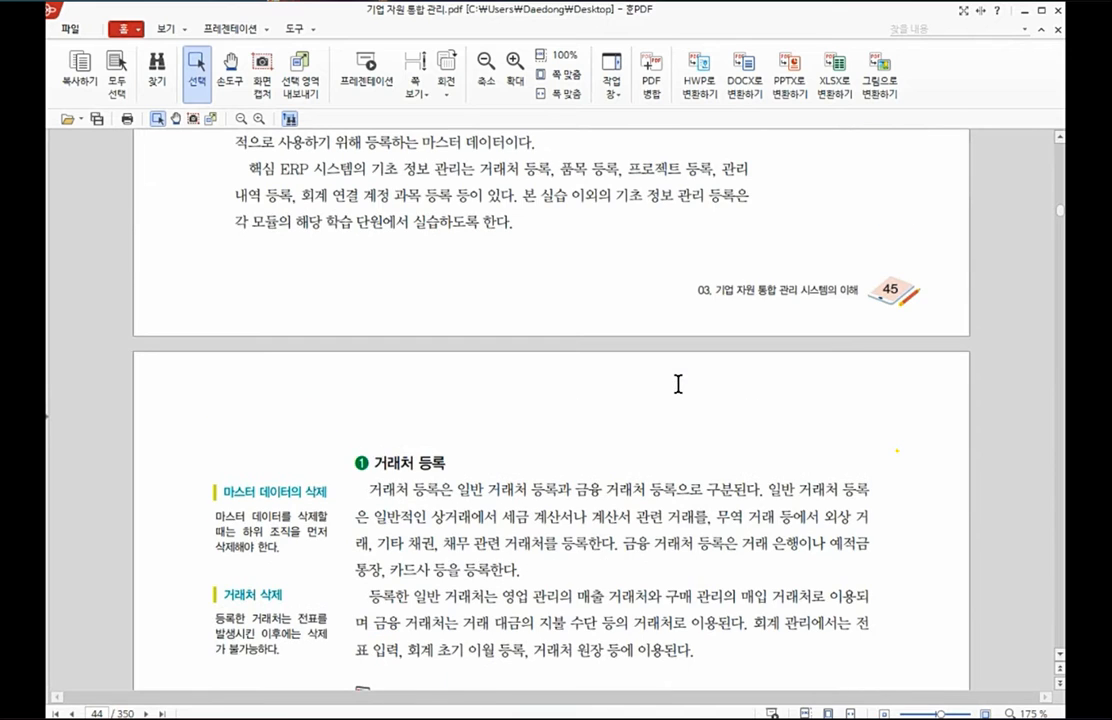
scroll(678, 384, up, 2)
Step: Review the 거래처 등록 section and table Ⅰ-5, marking the words 일반 거래처 and 금융 거래처 in its first sentence
scroll(679, 395, down, 5)
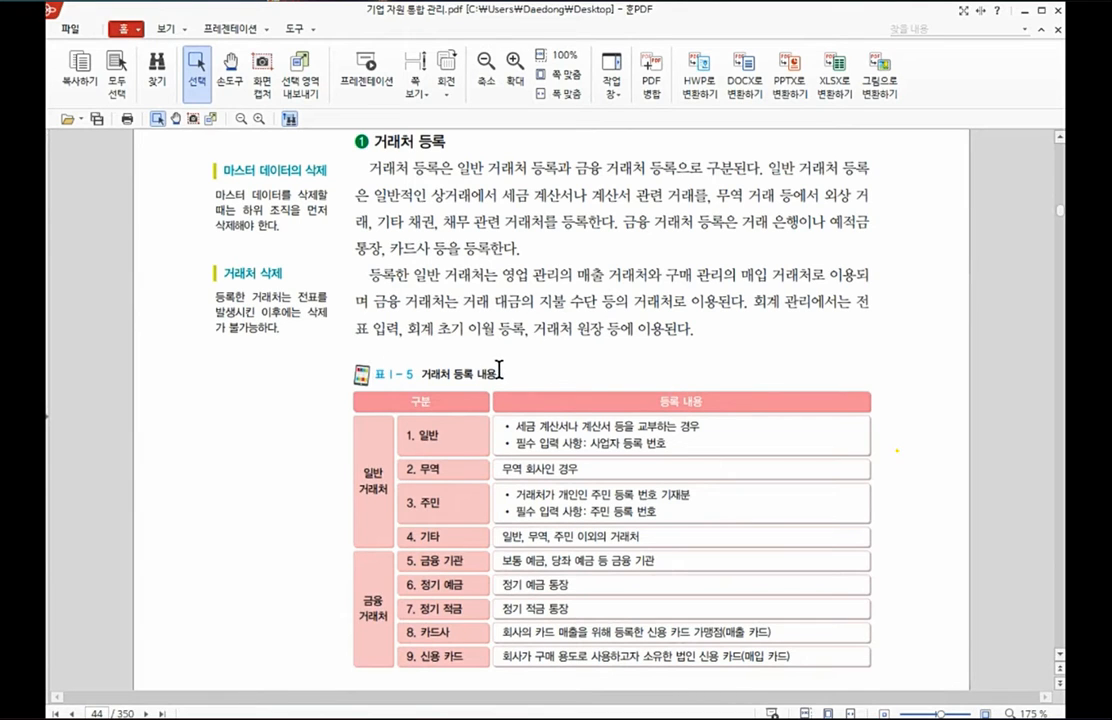
drag(497, 373, 377, 373)
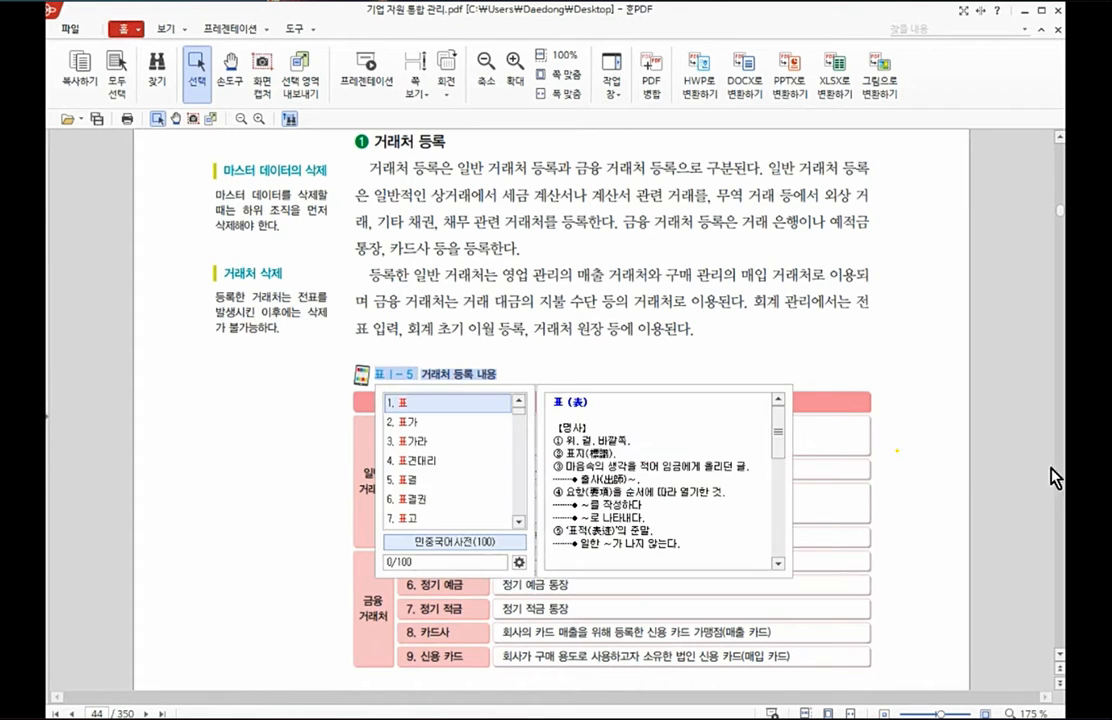
click(880, 495)
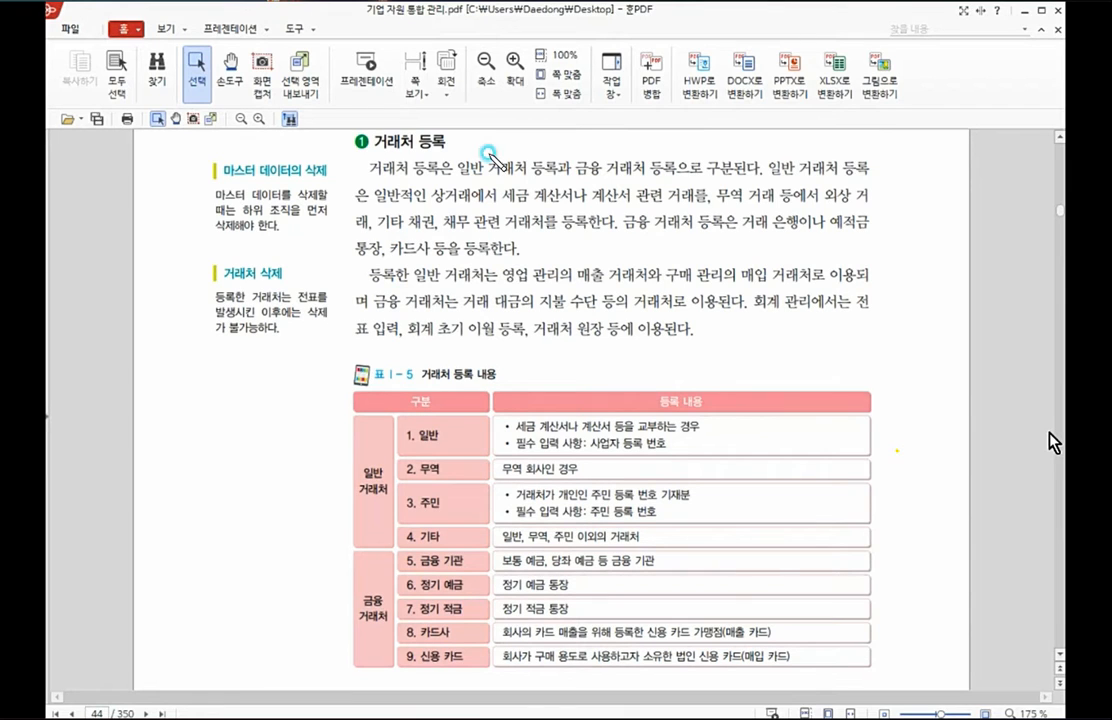
mouse_move(428, 140)
mouse_down()
mouse_move(505, 158)
mouse_move(434, 186)
mouse_up()
mouse_move(612, 186)
mouse_down()
mouse_move(620, 157)
mouse_move(628, 182)
mouse_up()
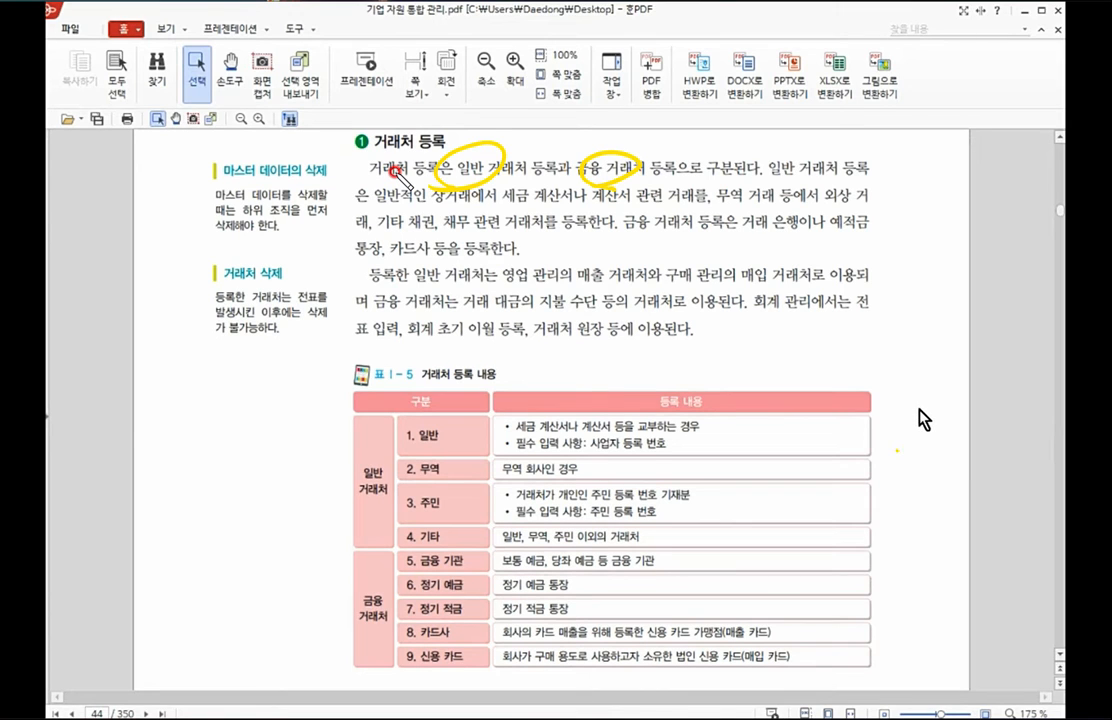
Step: Review the 일반/금융 거래처 등록 exercise, covering its 분류 정보, 일반 거래처 and 금융 거래처 tables and the 따라하기 instructions
scroll(922, 420, down, 8)
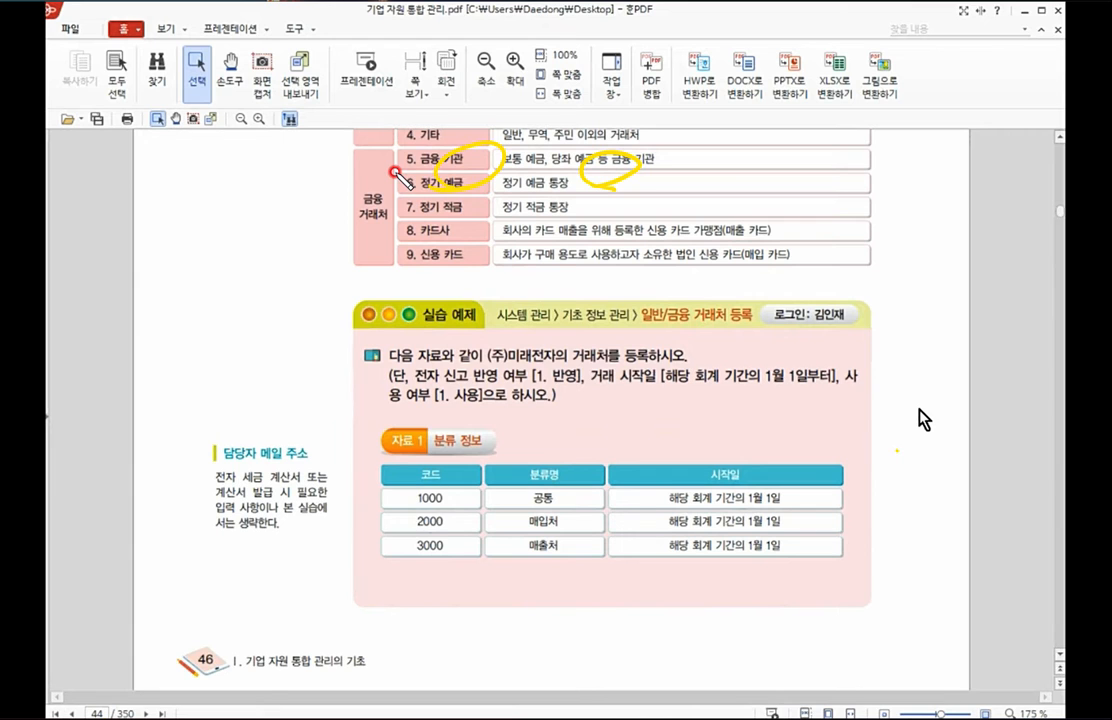
scroll(922, 420, down, 14)
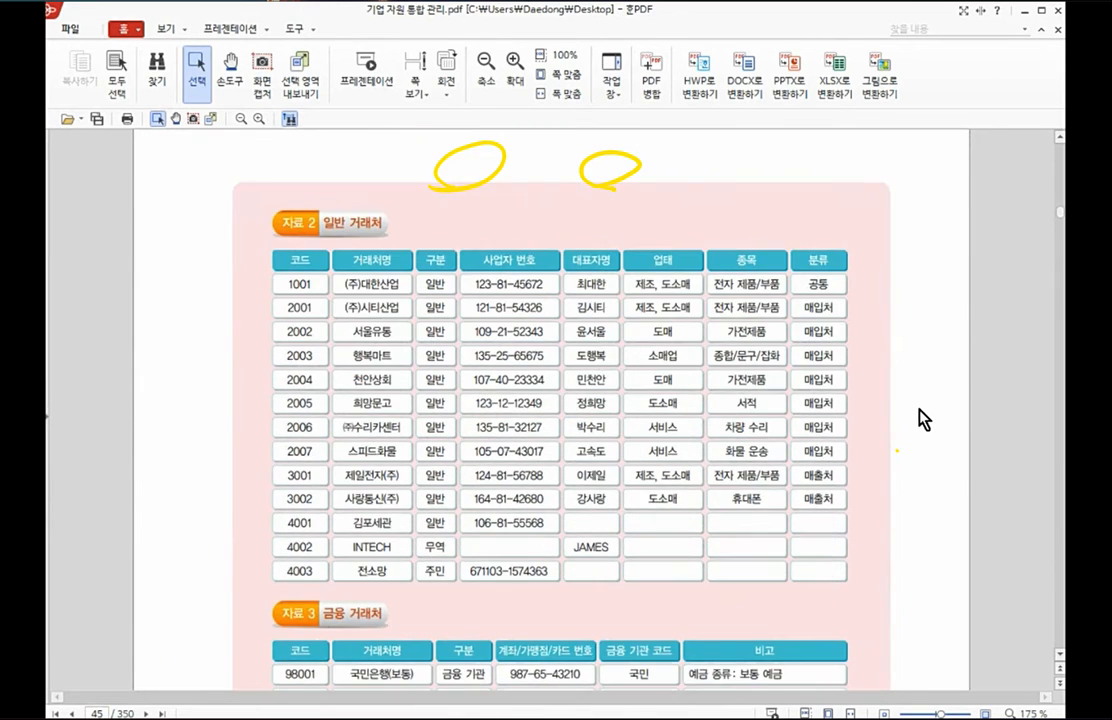
scroll(922, 420, down, 3)
scroll(922, 420, up, 1)
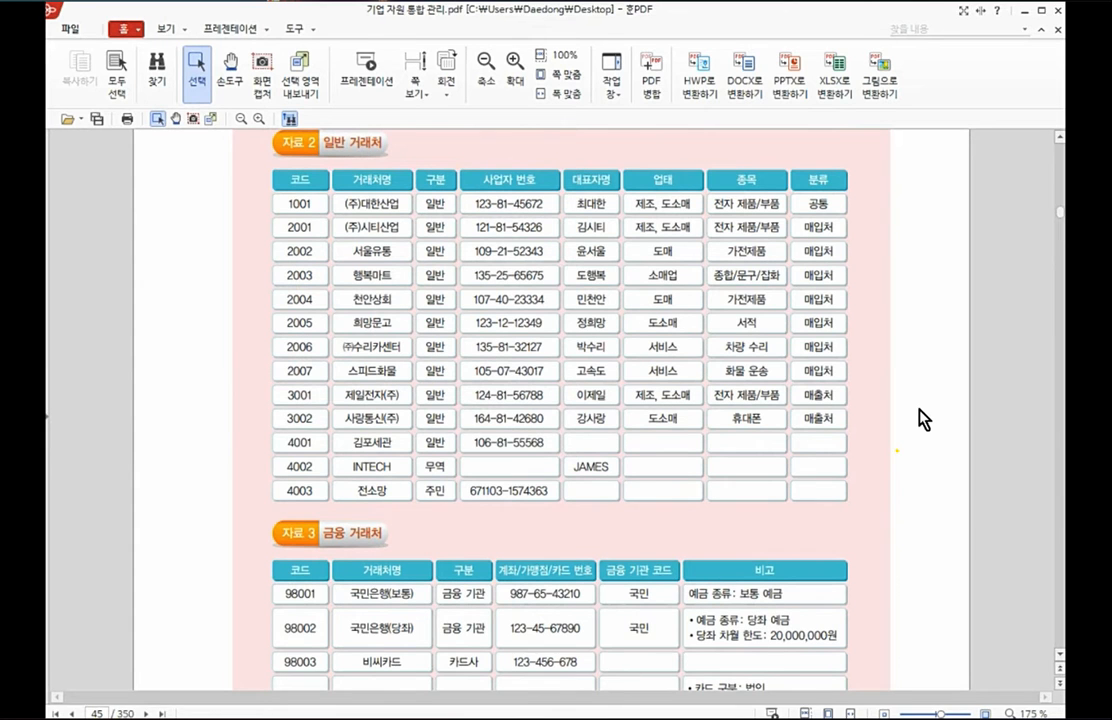
scroll(922, 420, down, 8)
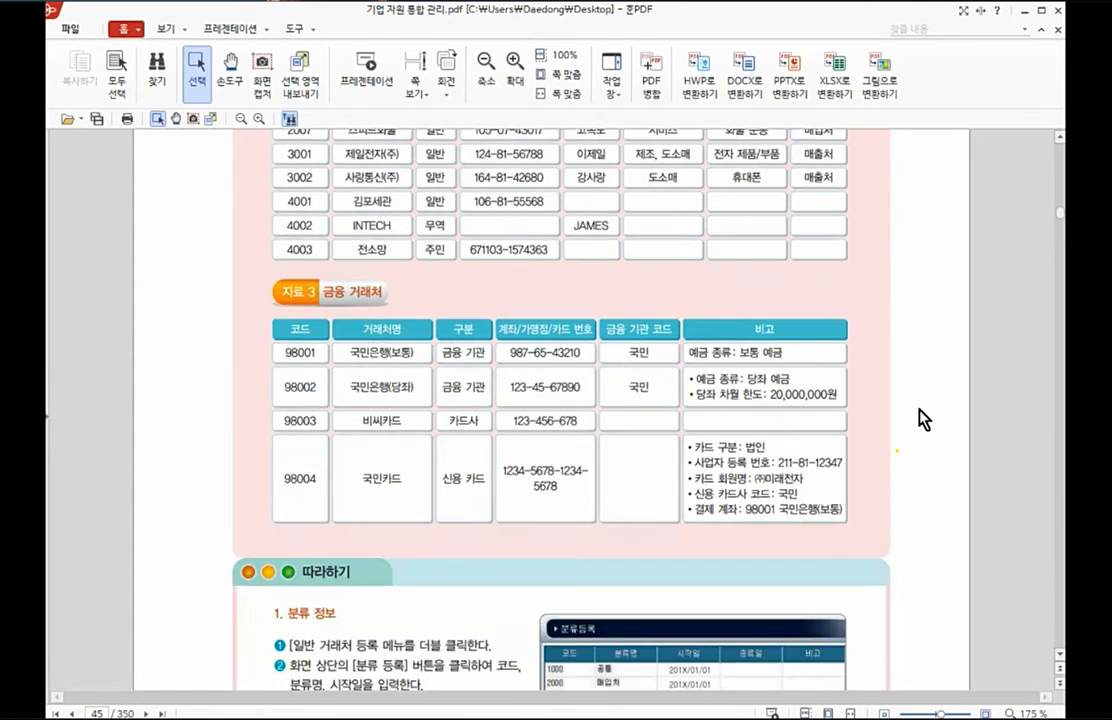
scroll(922, 420, down, 18)
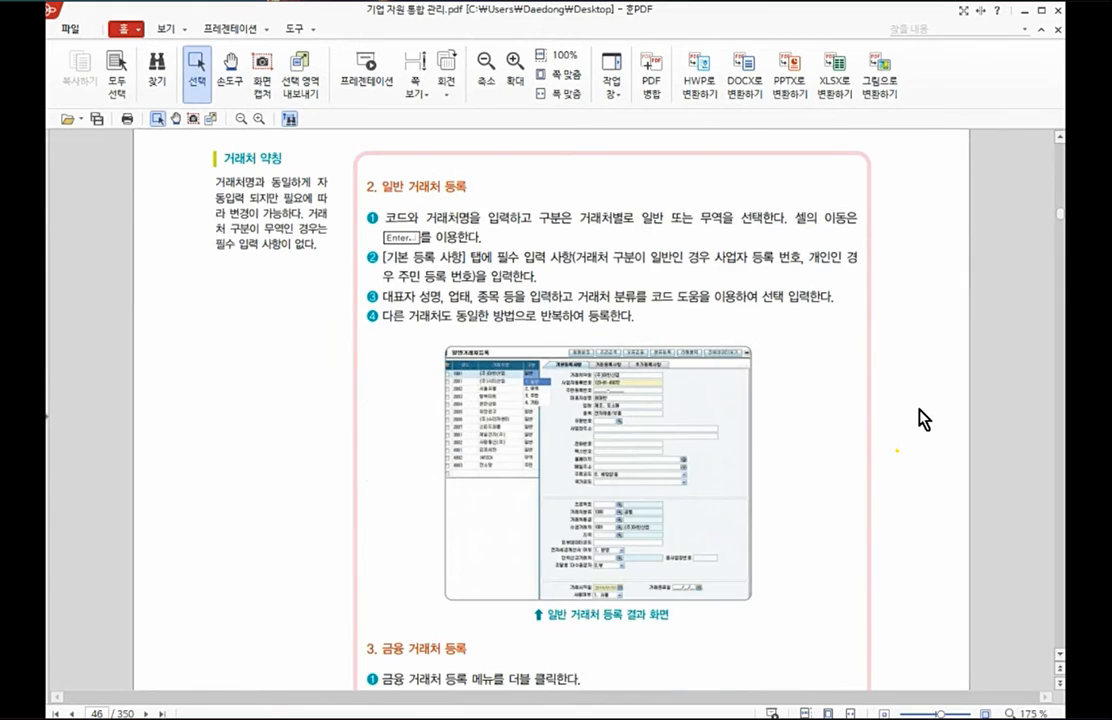
scroll(922, 420, down, 2)
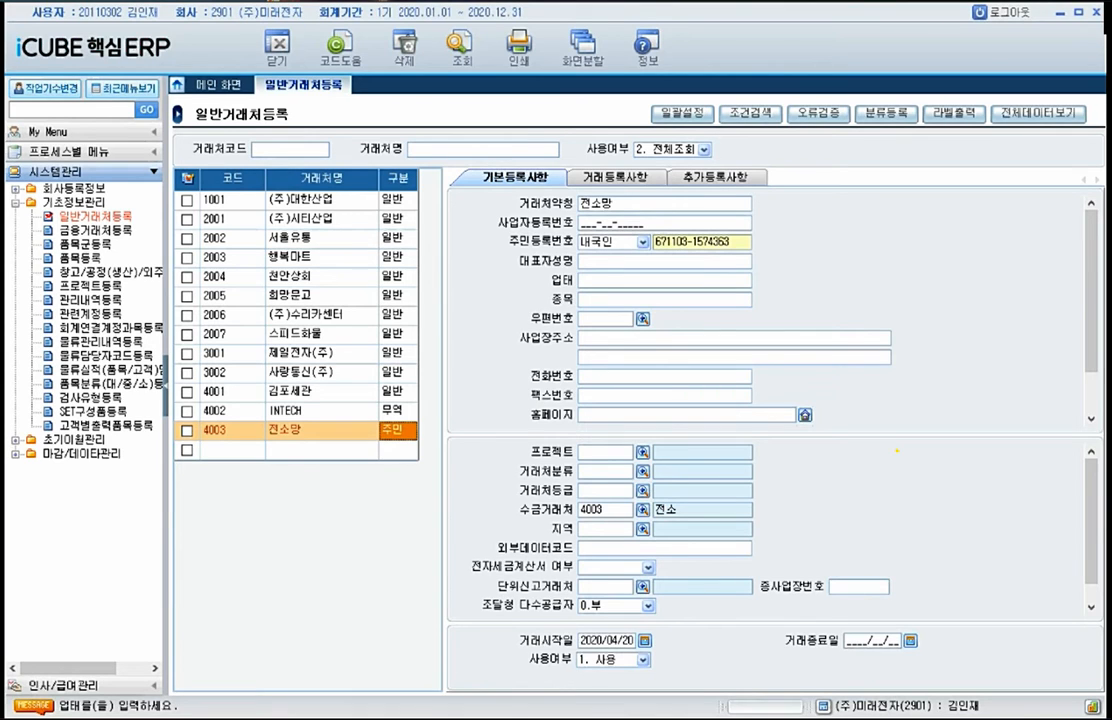
Step: Switch to iCUBE 핵심ERP and inspect the registered details of the general business partners in 일반거래처등록, from code 1001 through 4003
mouse_move(412, 268)
mouse_down()
mouse_move(428, 270)
mouse_move(437, 244)
mouse_move(430, 437)
mouse_move(462, 405)
mouse_up()
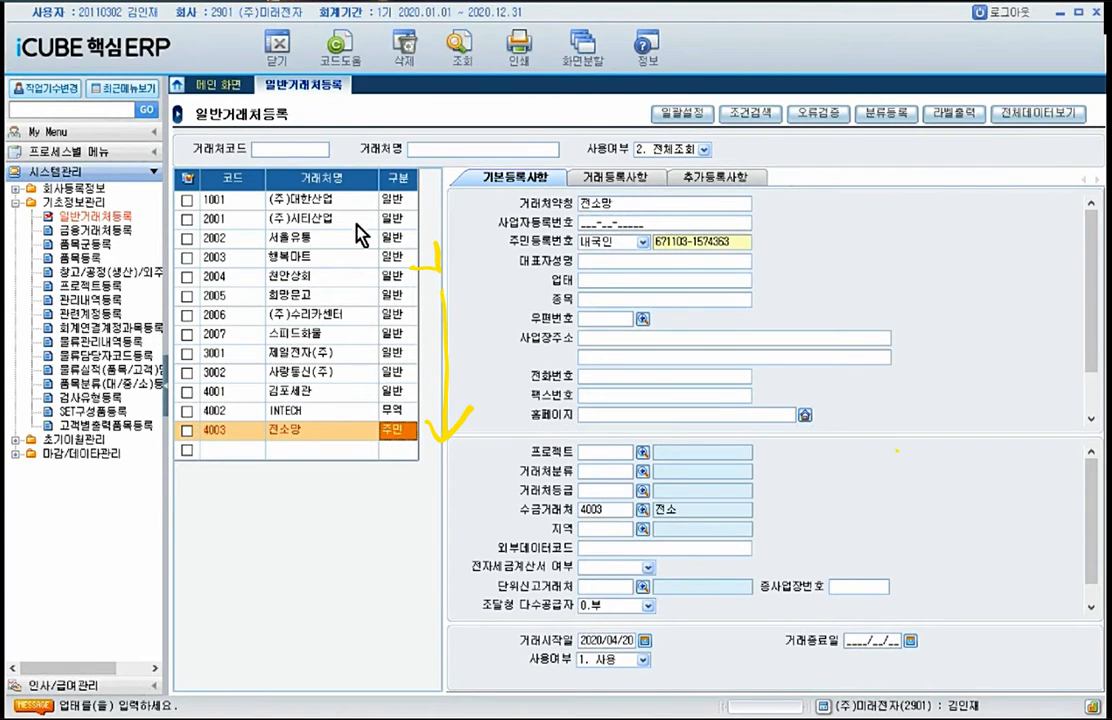
click(325, 198)
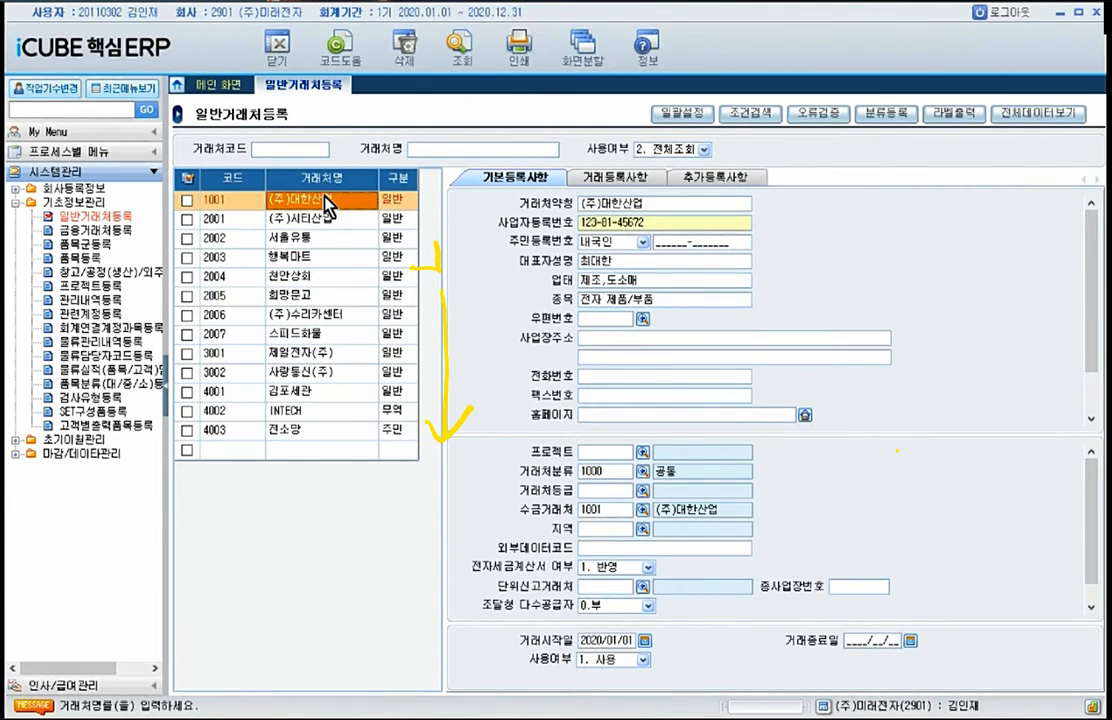
key(Down)
key(Down)
key(Down)
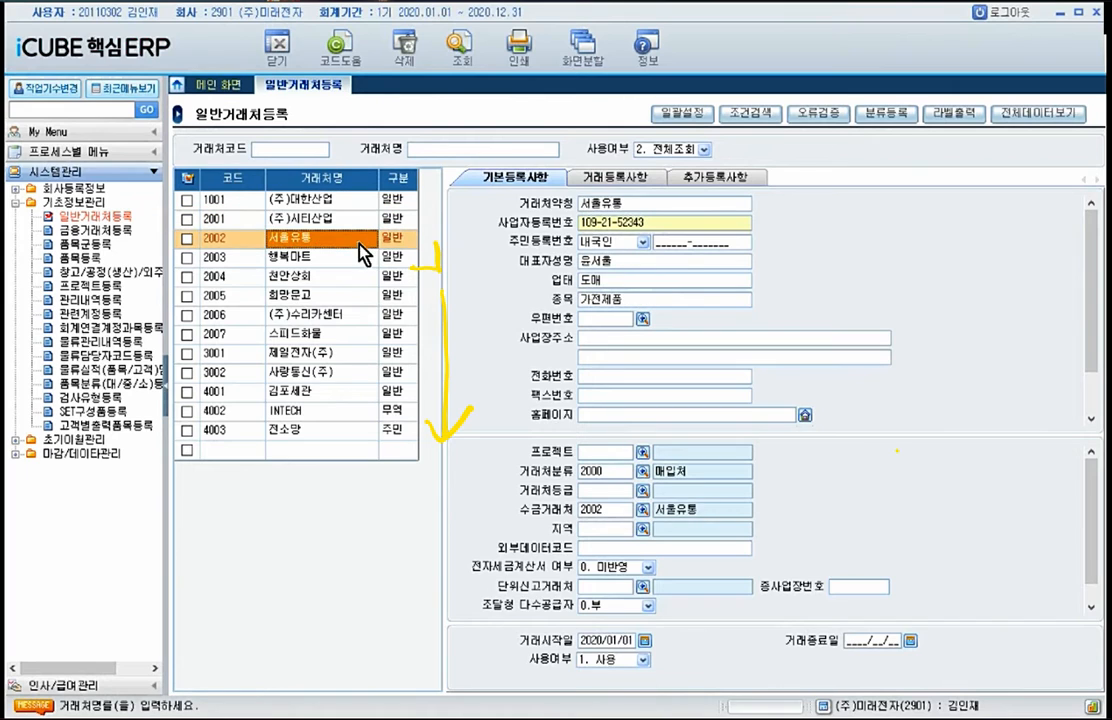
key(Down)
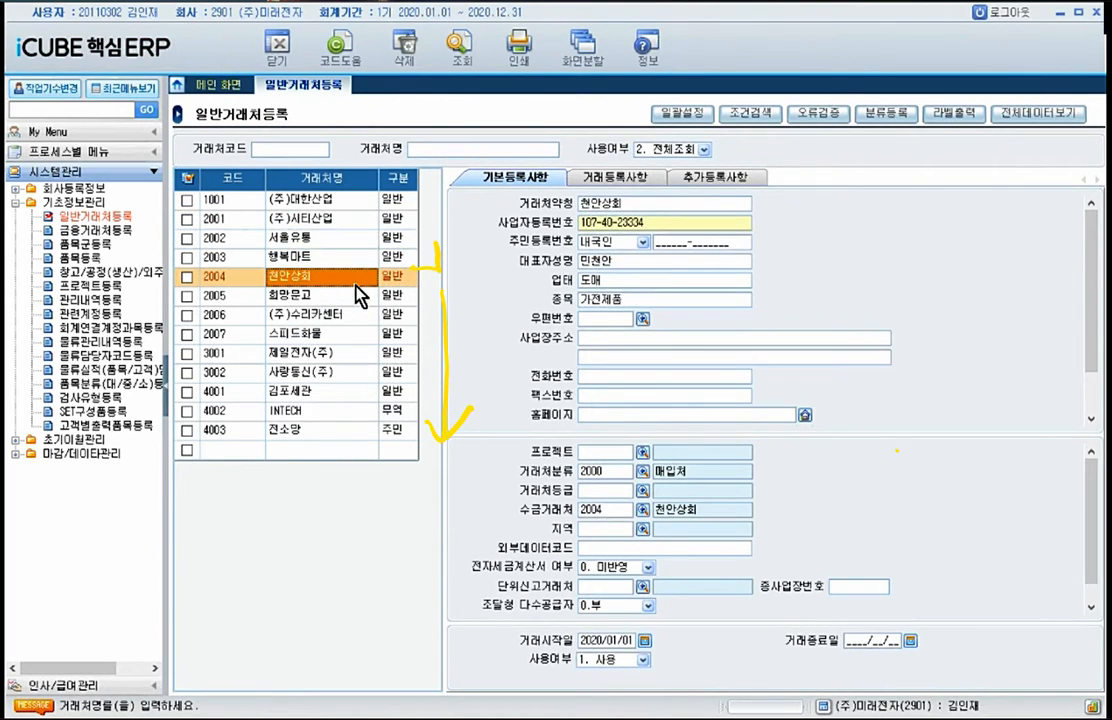
key(Down)
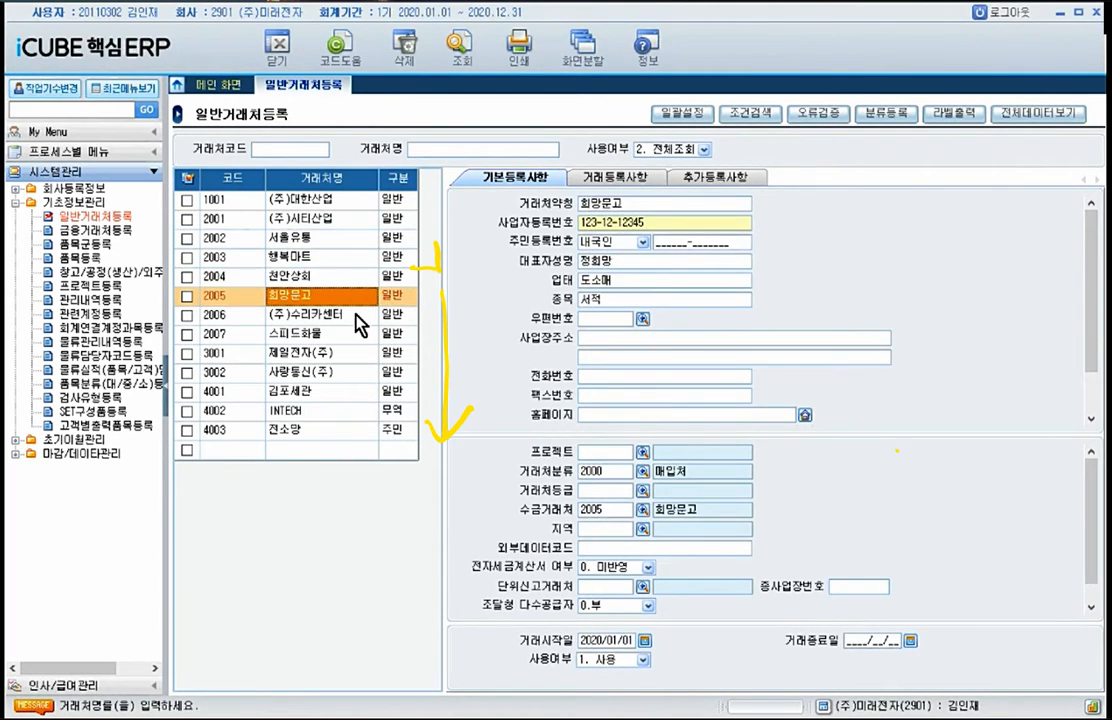
click(355, 313)
click(346, 336)
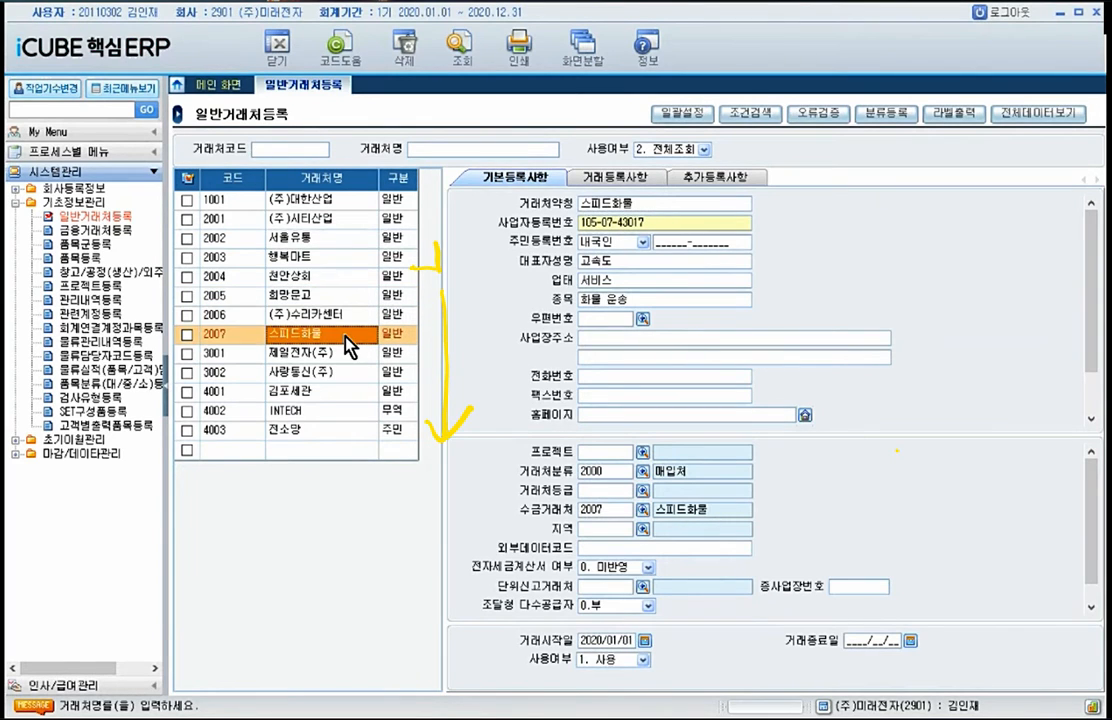
click(347, 355)
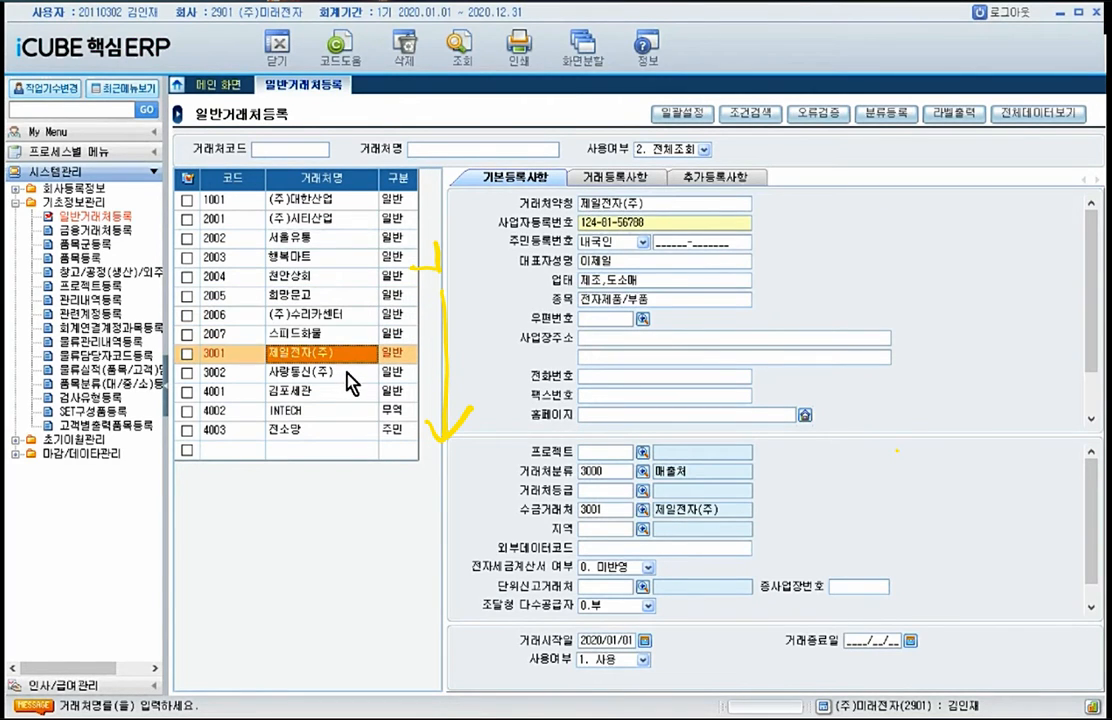
click(346, 372)
click(327, 398)
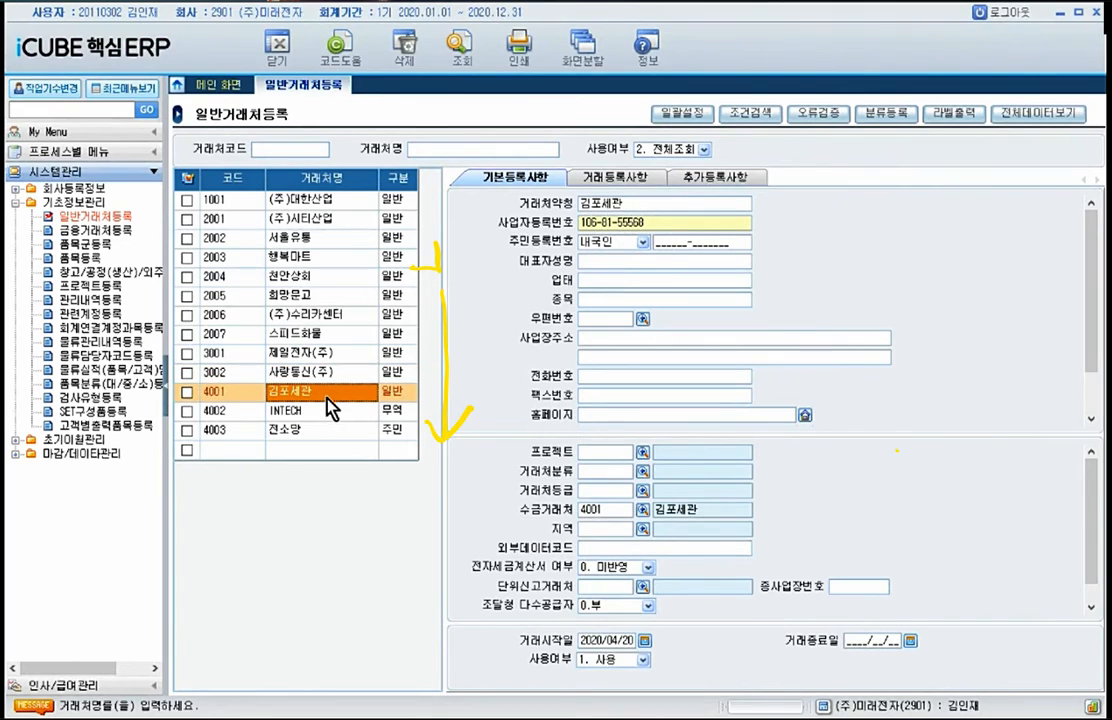
click(324, 417)
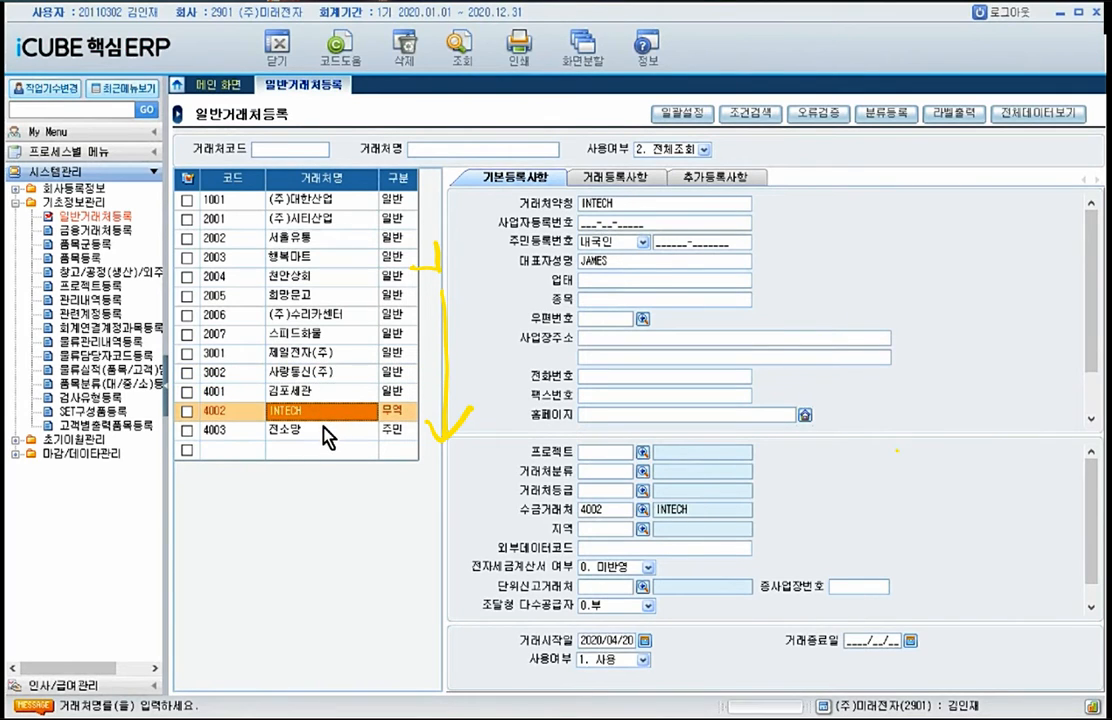
click(323, 428)
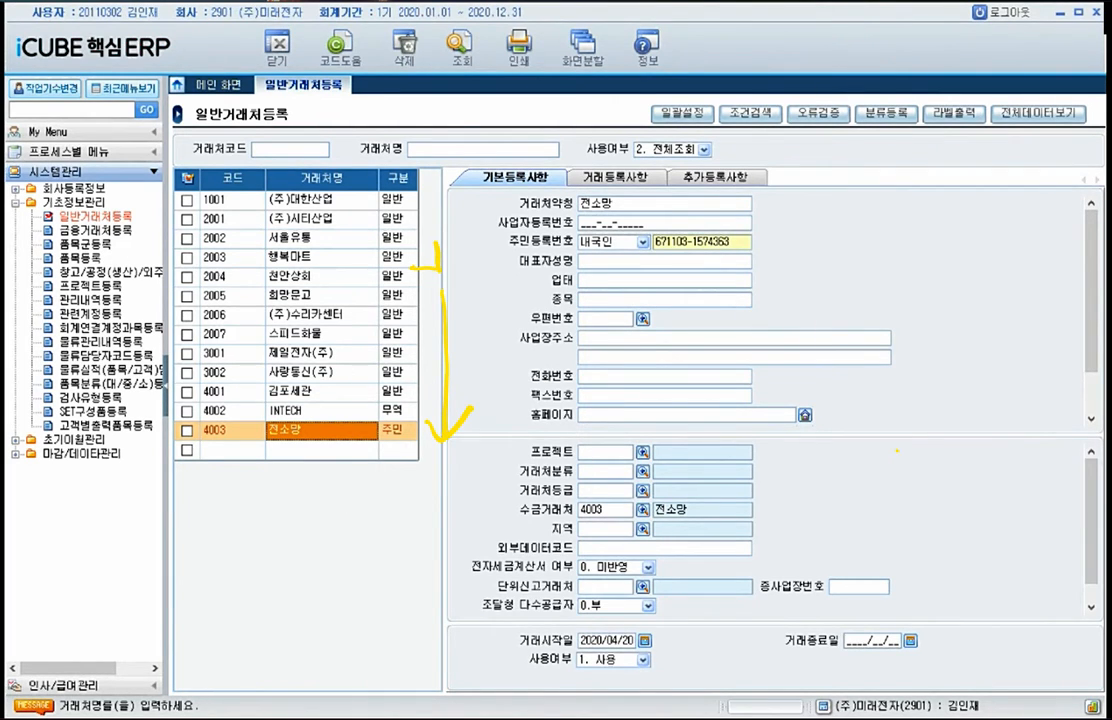
Step: Open 금융거래처등록 and check the 구분 options on the 대한은행 record
click(96, 230)
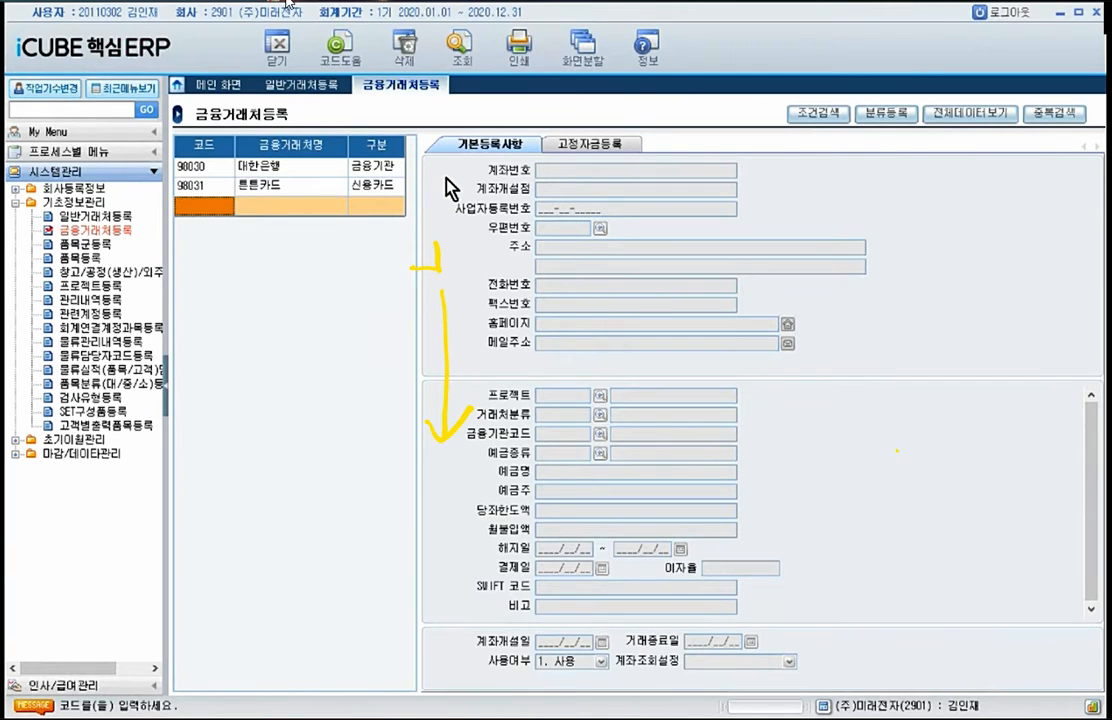
click(365, 176)
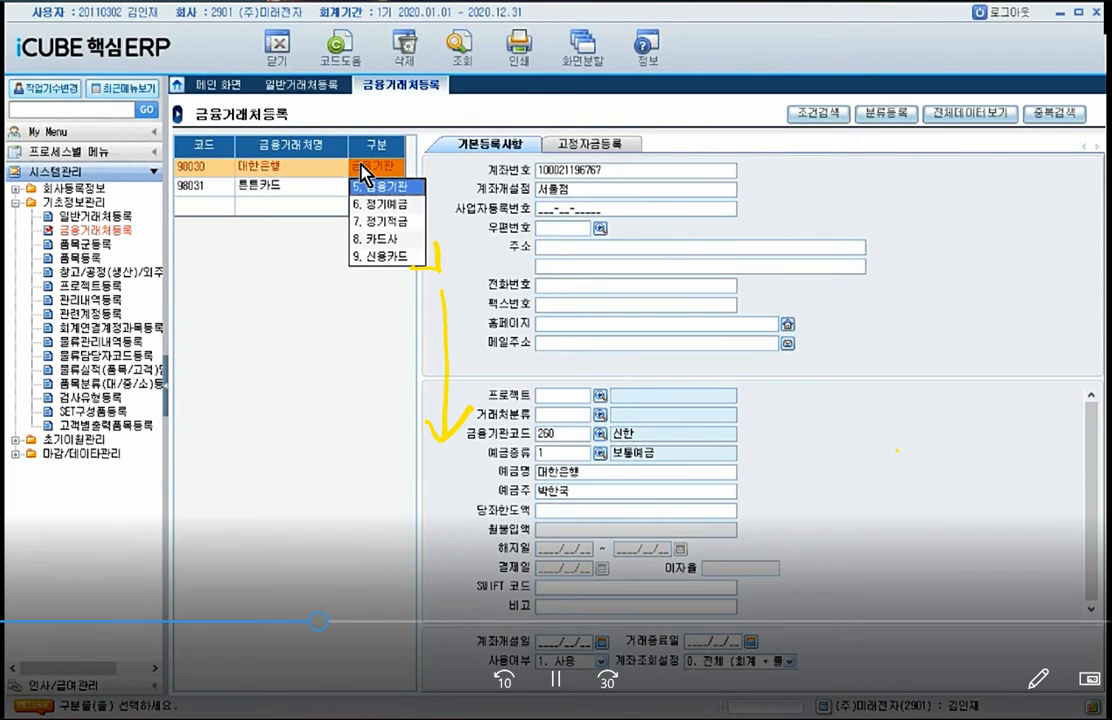
click(362, 178)
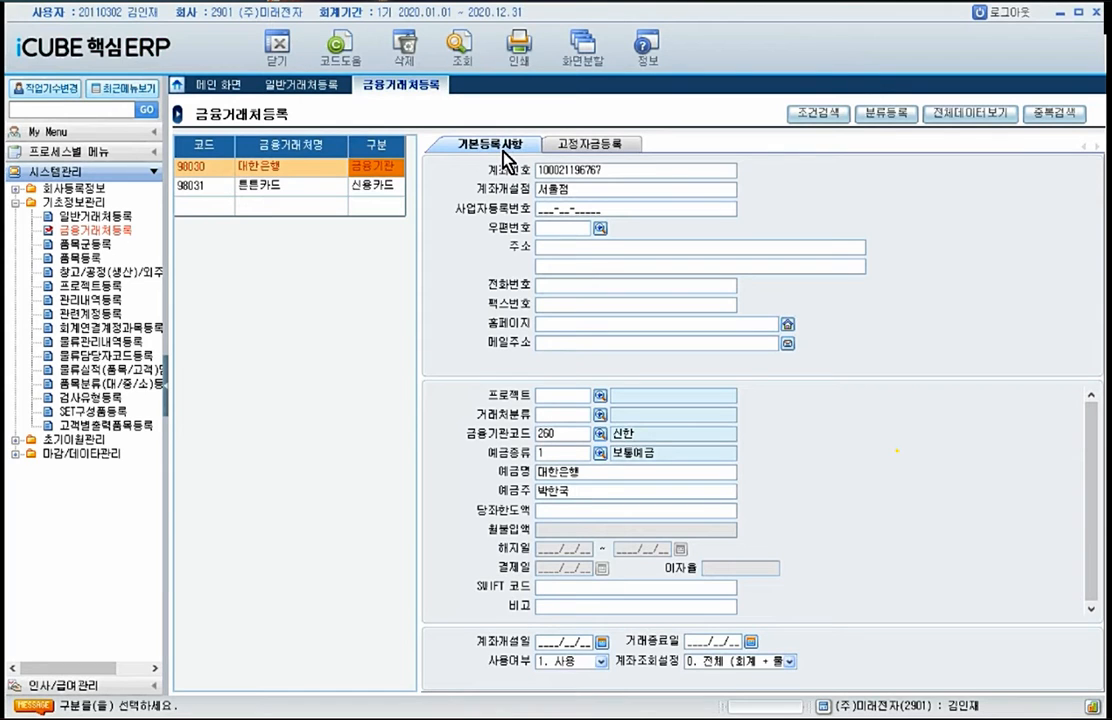
Step: Add a financial partner with code 98001, name 국민은행(보통) and 구분 set to 5. 금융기관
click(211, 205)
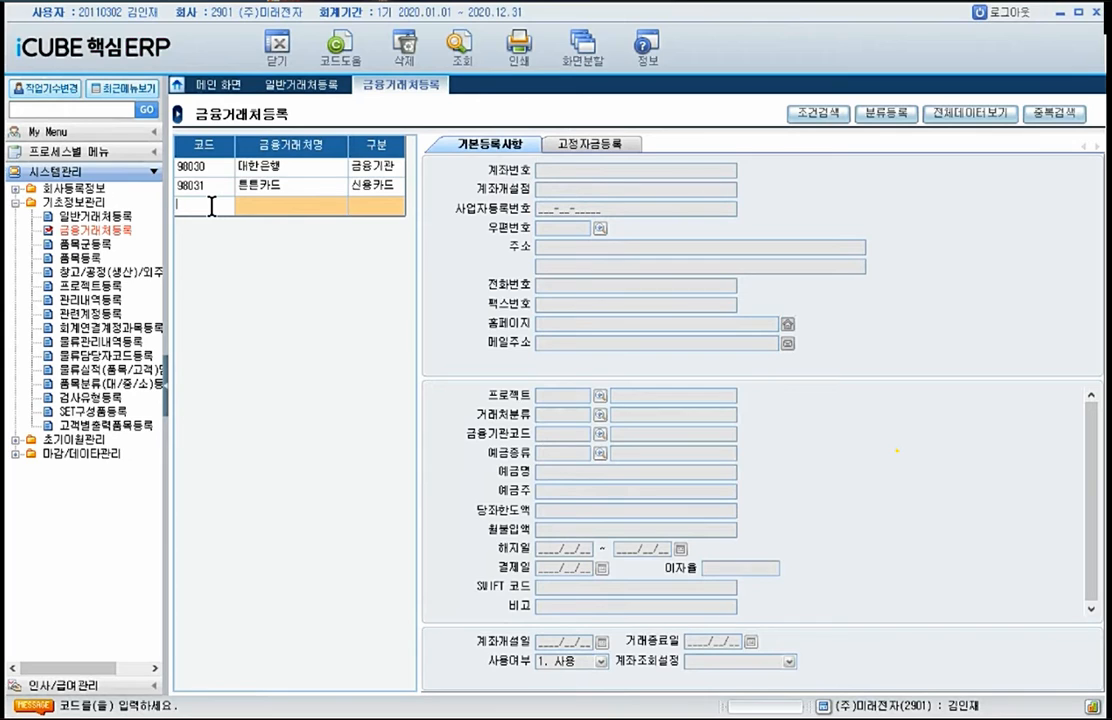
text(98001)
click(296, 206)
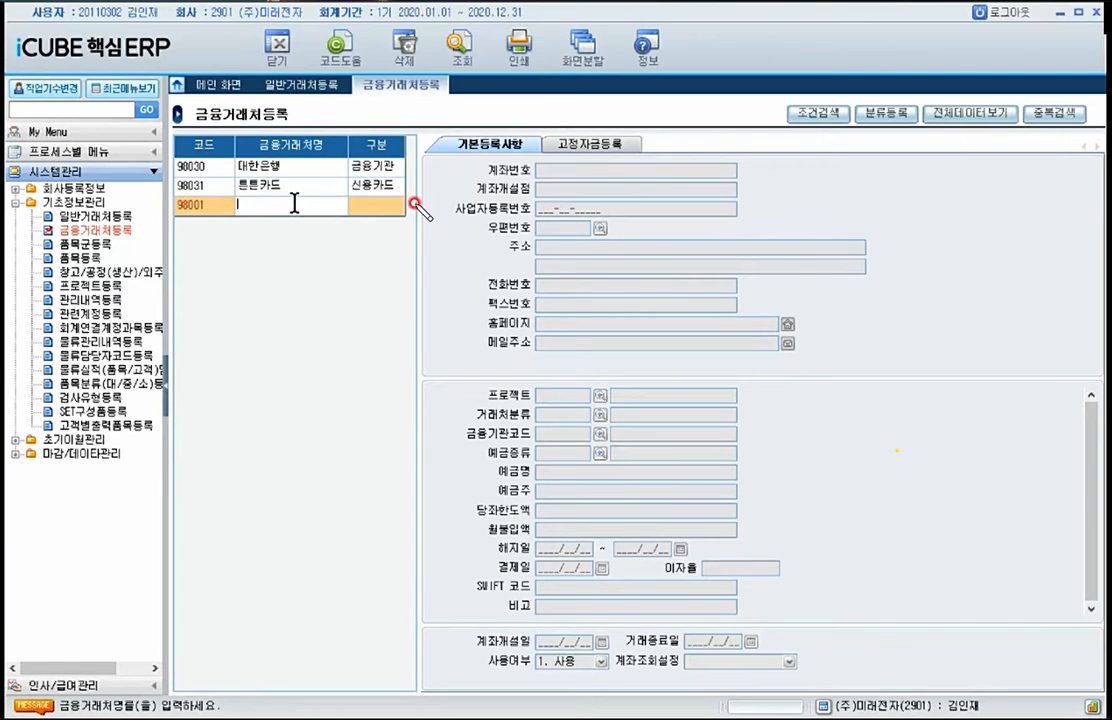
drag(414, 204, 445, 194)
text(국민은행()
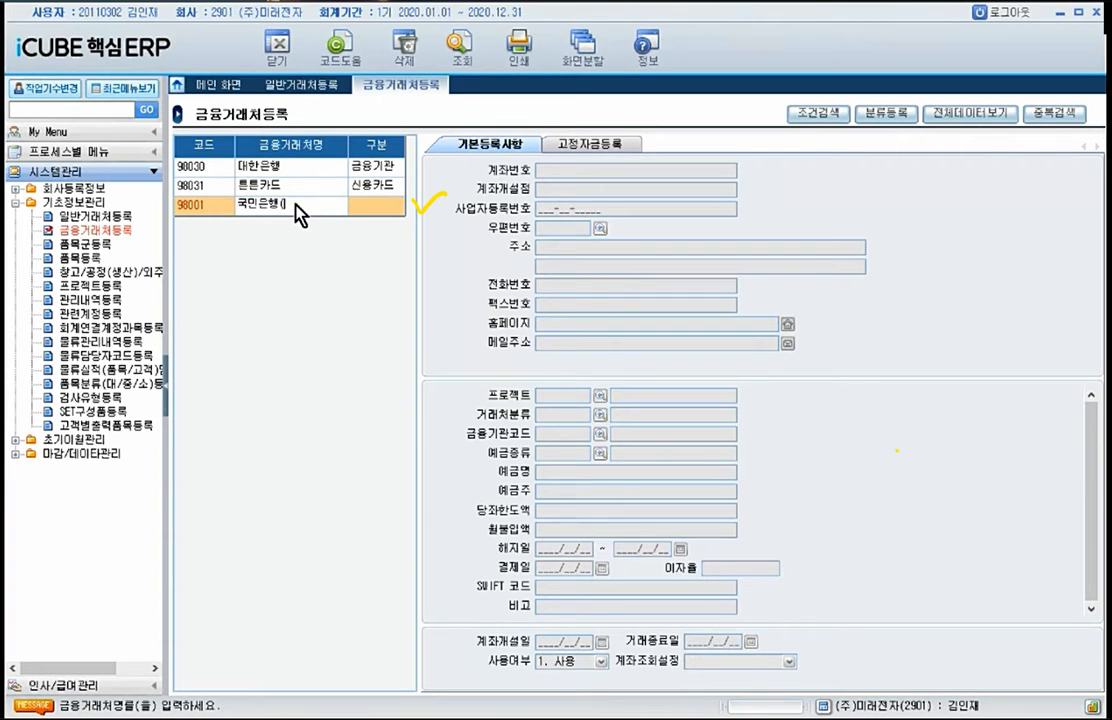
text(보통))
key(Return)
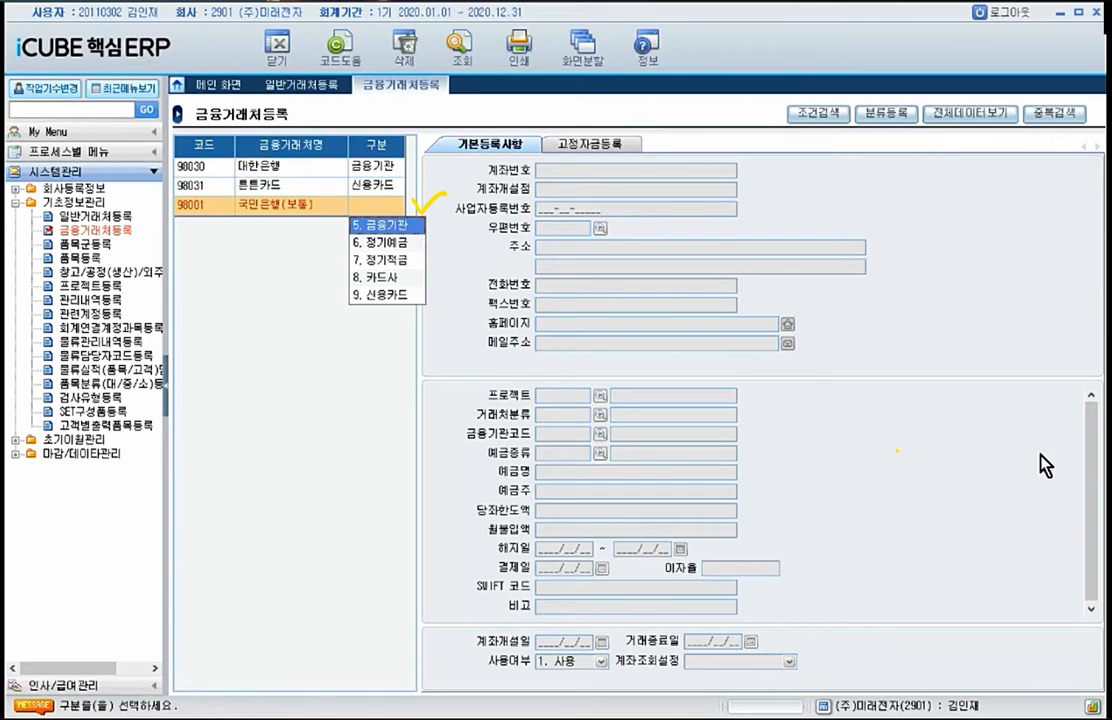
click(372, 224)
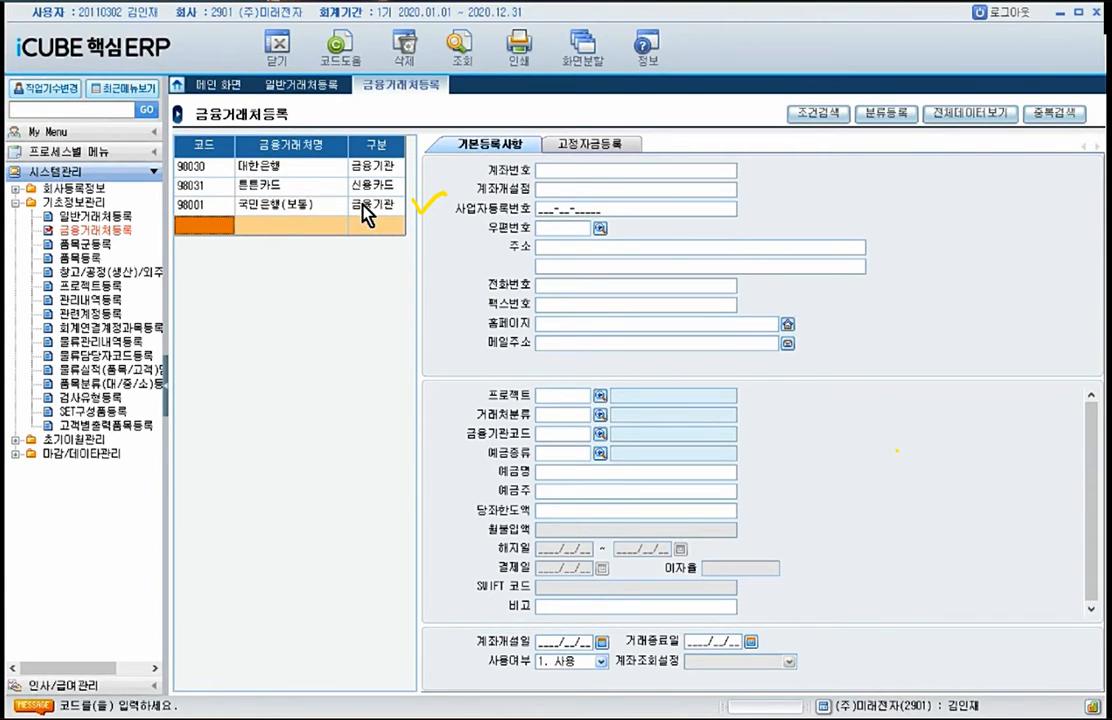
Step: Fill in the account number, 금융기관코드 040 국민 and 비고 보통예금 in the details of the blank row
click(579, 174)
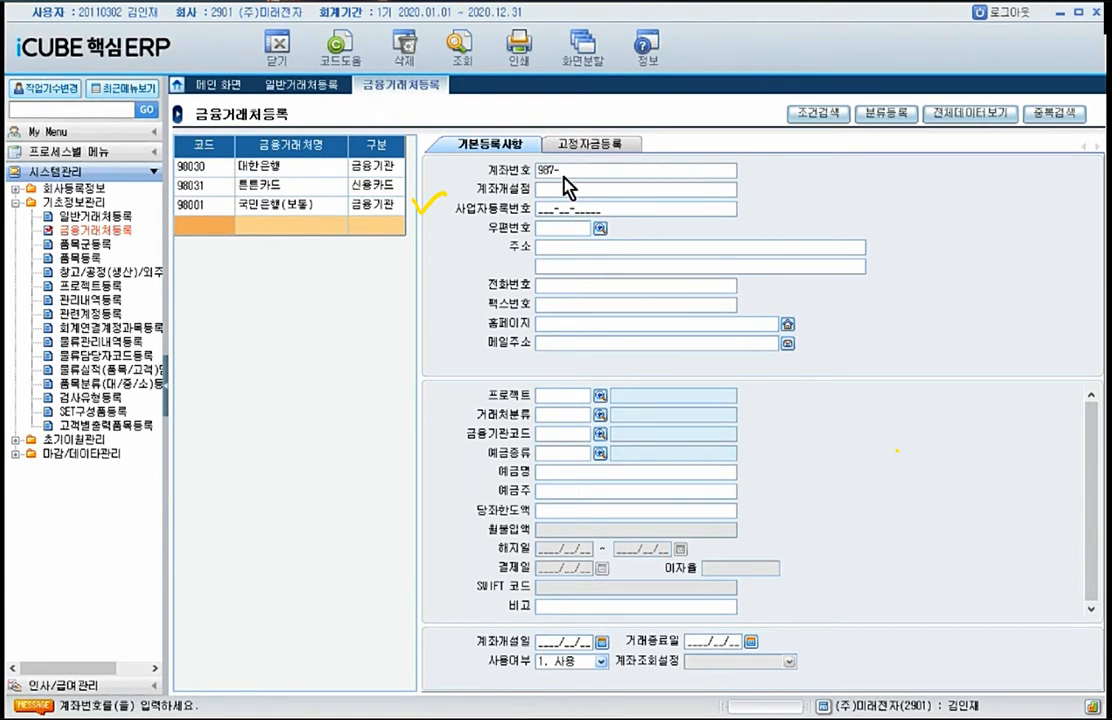
text(987-65-43210)
click(600, 434)
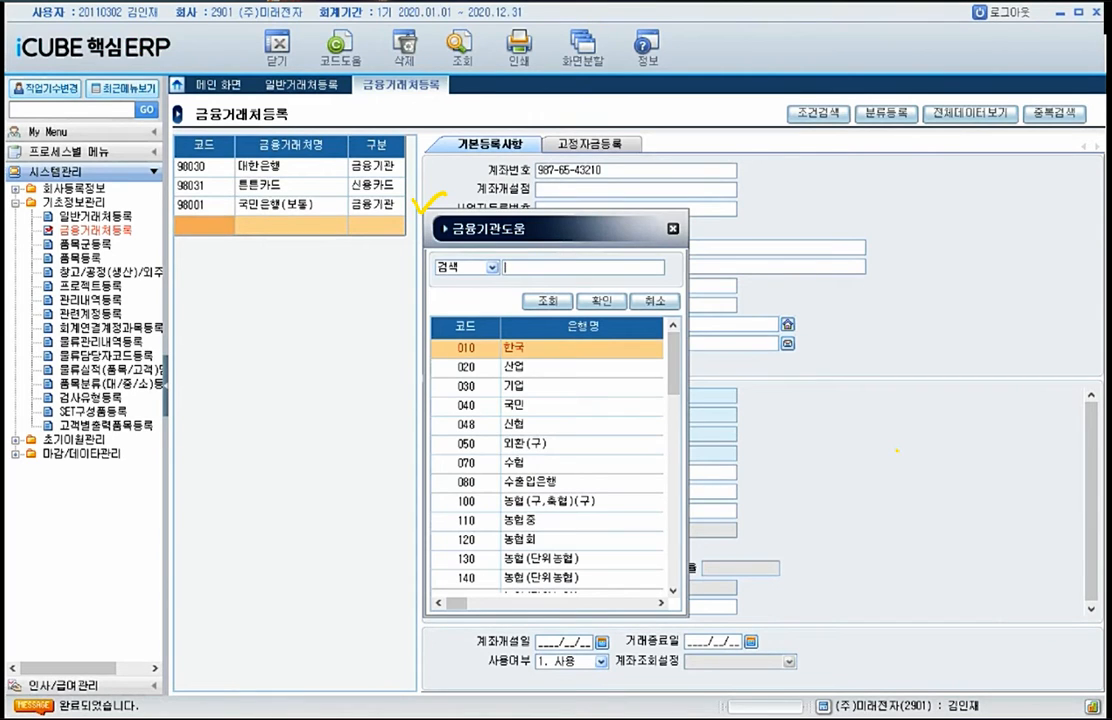
drag(503, 414, 527, 420)
click(509, 404)
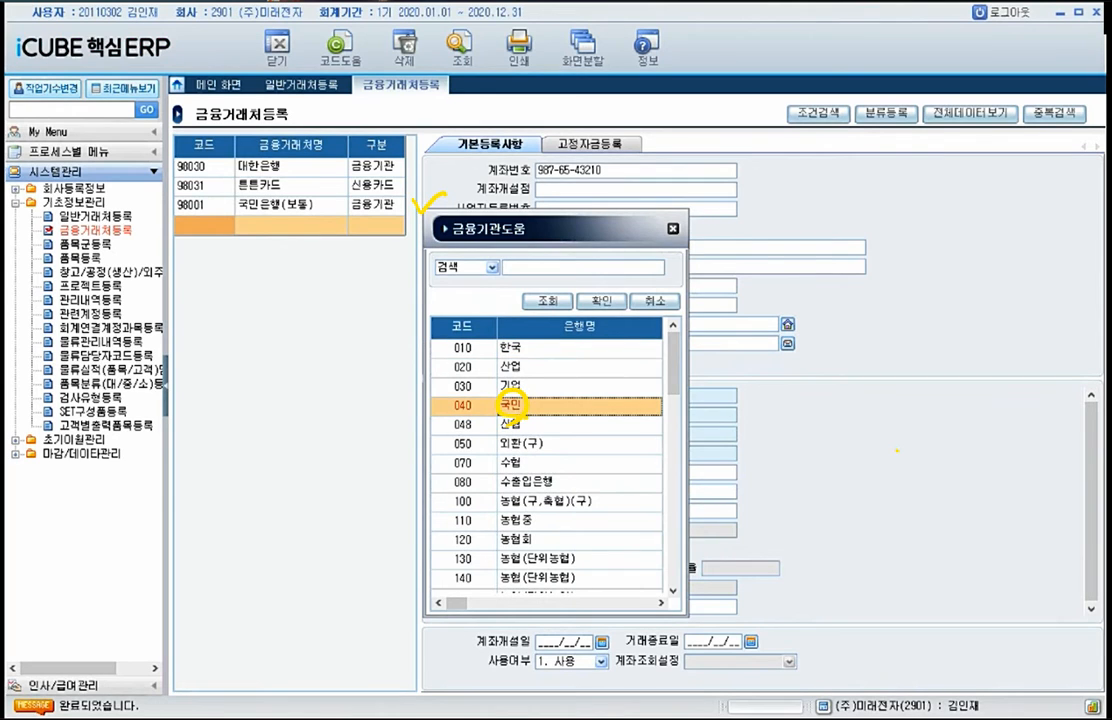
double_click(509, 404)
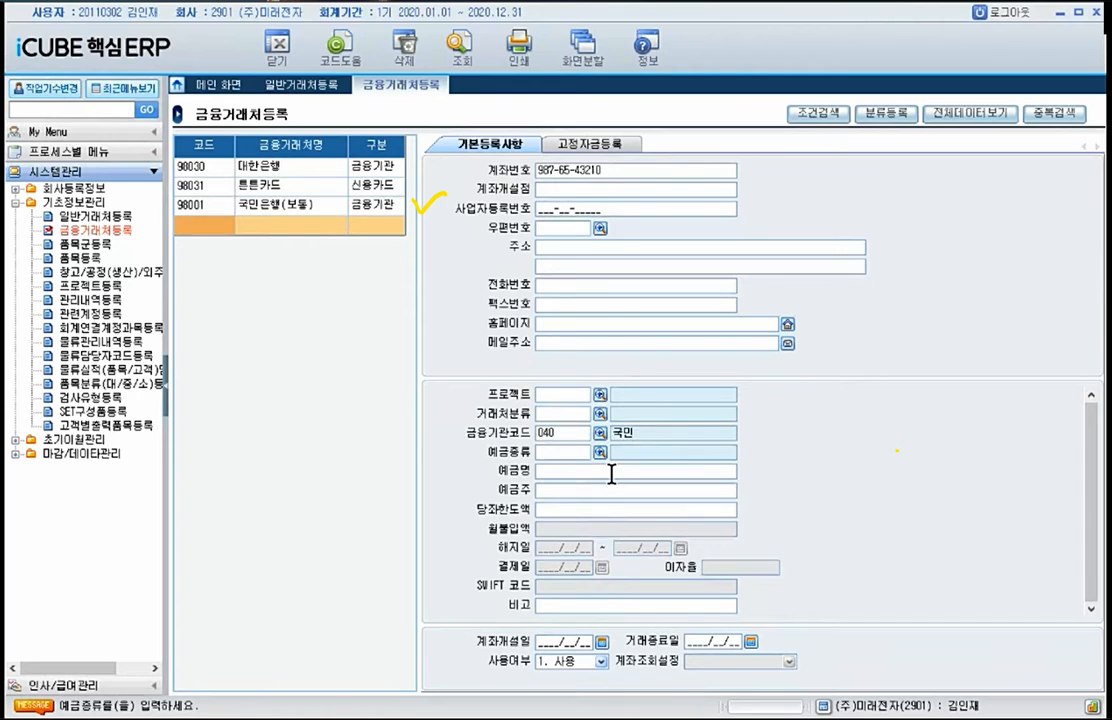
click(601, 602)
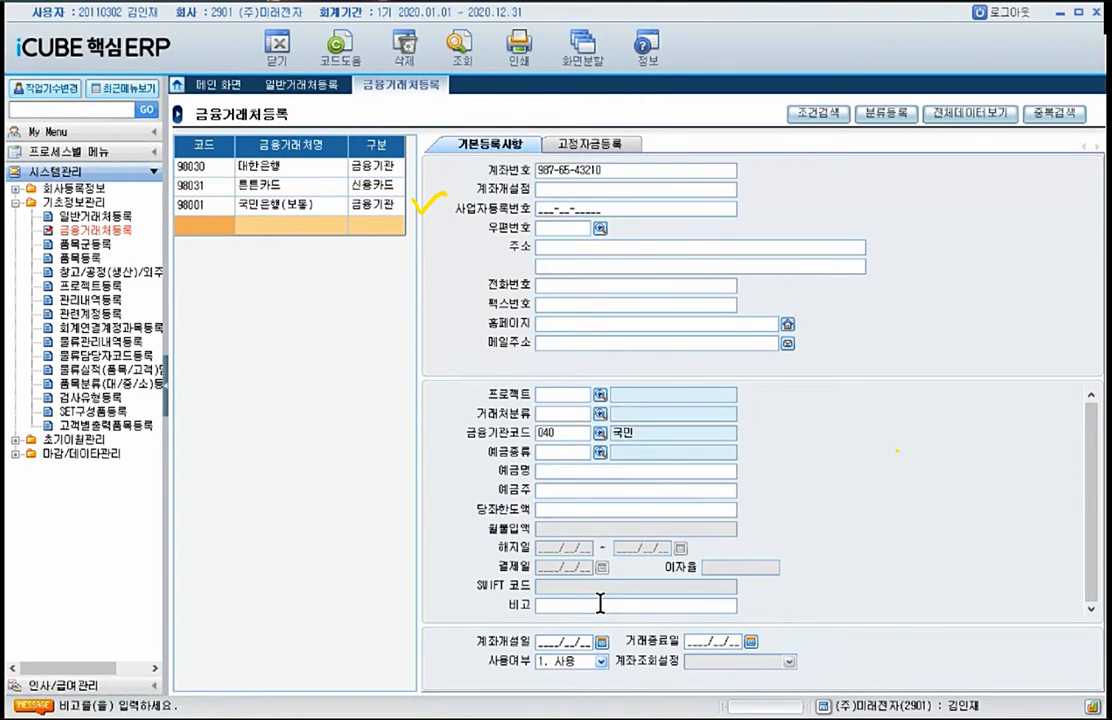
text(보통예금)
Step: Enter code 98002, name 국민은행(당좌) and 구분 5. 금융기관 for the row holding the 보통예금 details
click(210, 223)
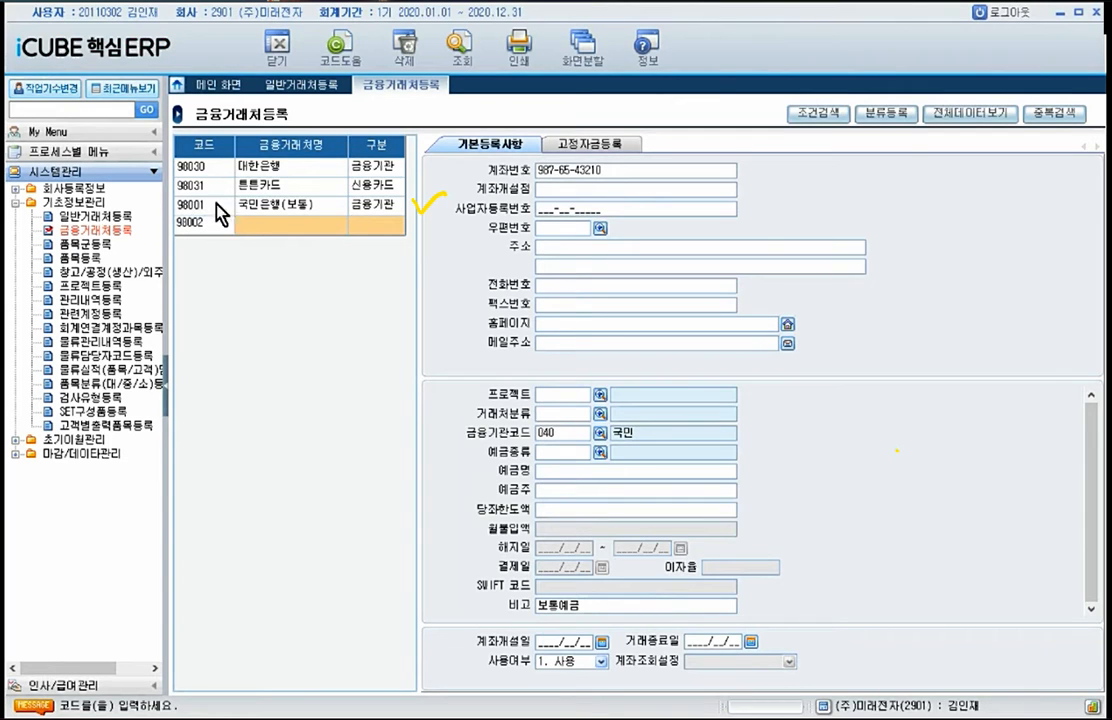
key(Return)
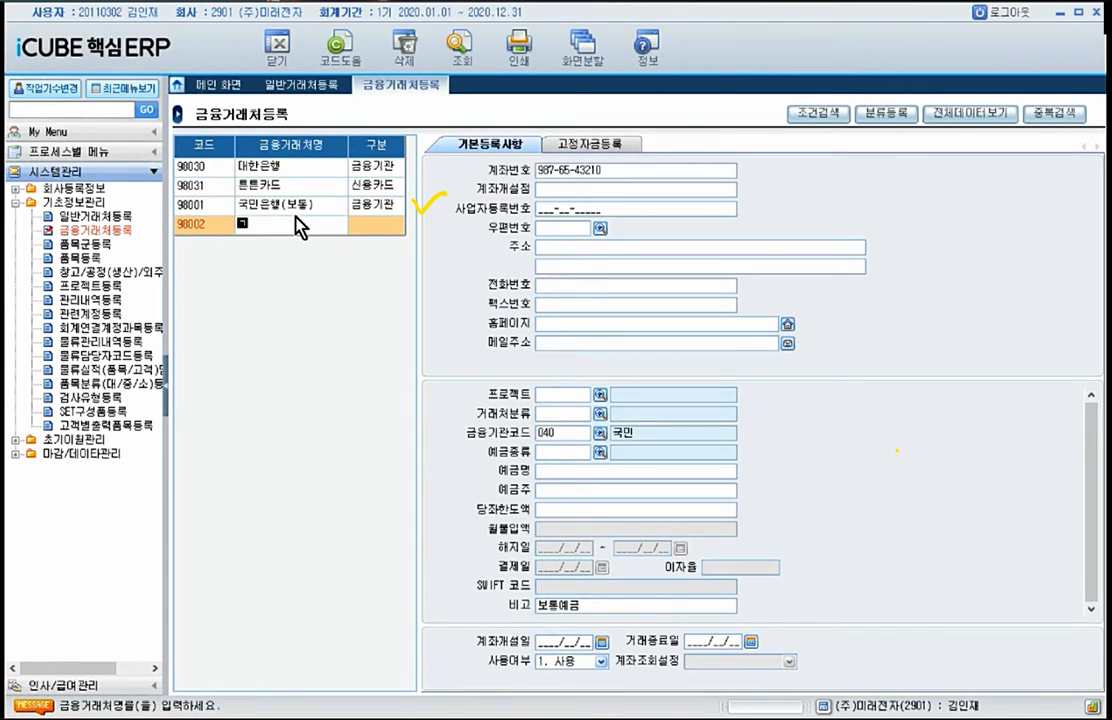
text(국민은행(당좌))
key(Return)
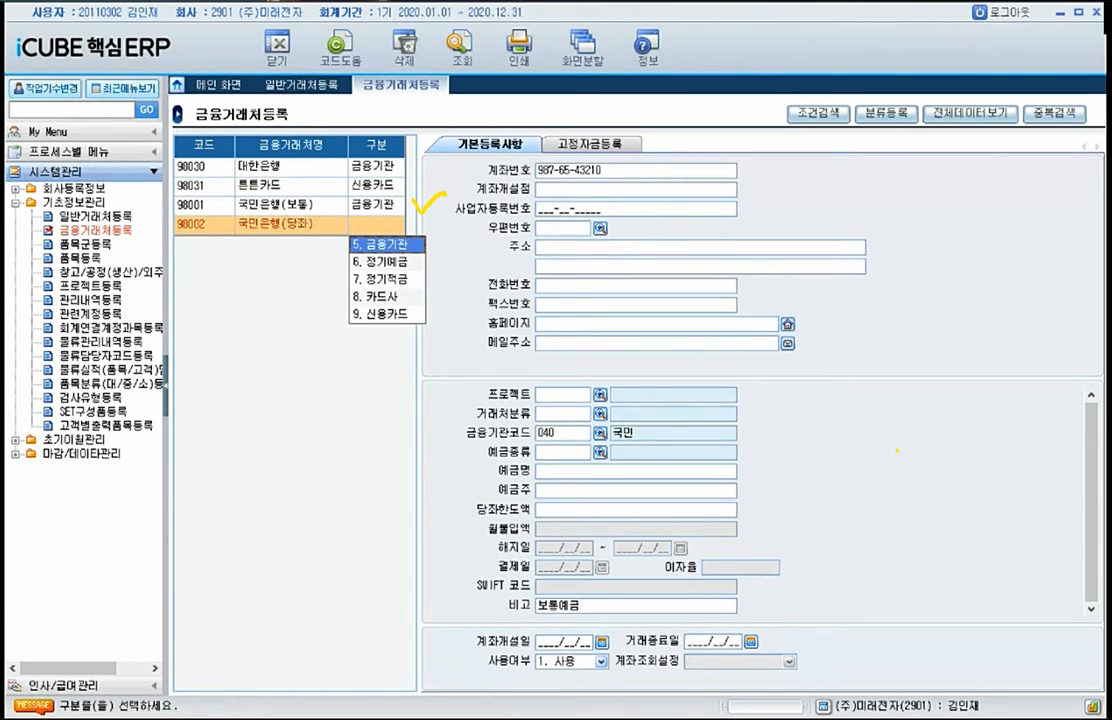
click(387, 243)
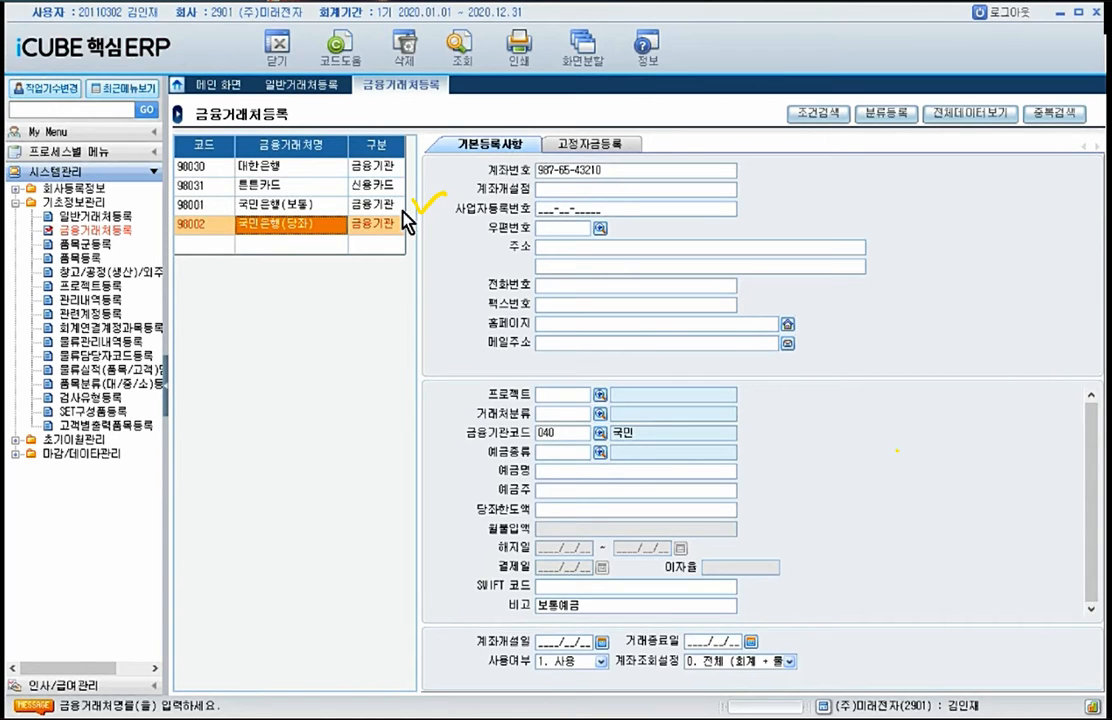
Step: Compare the details of the 국민은행(보통) and 국민은행(당좌) records and delete the 98002 국민은행(당좌) record
click(367, 228)
click(303, 235)
click(307, 208)
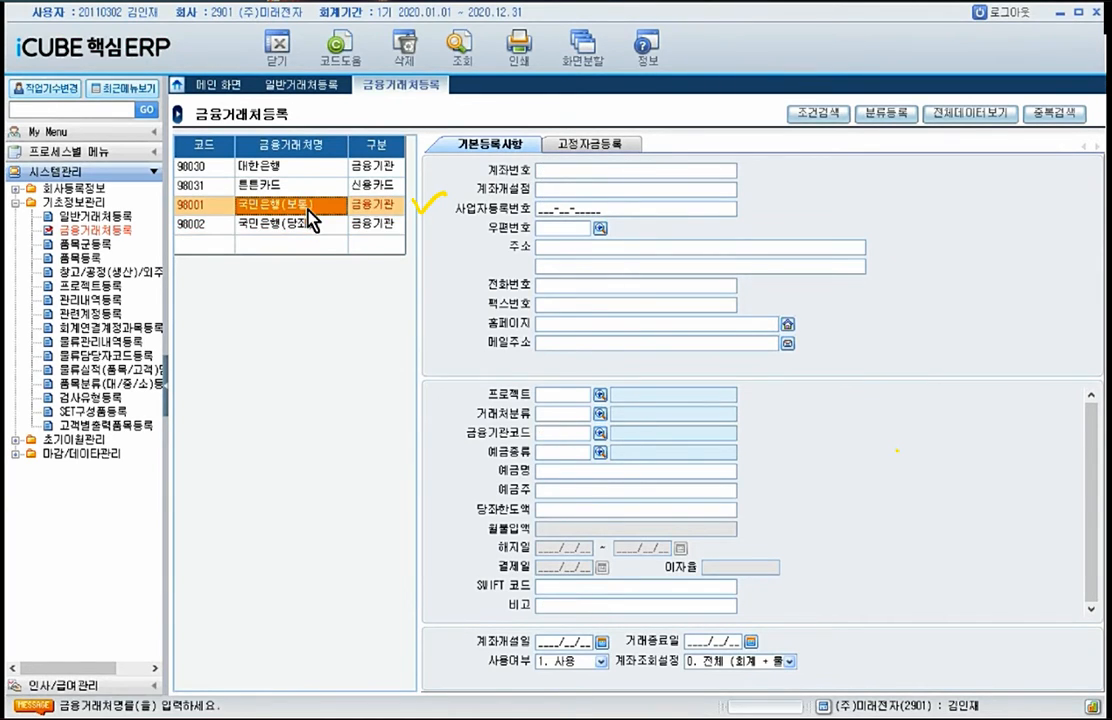
click(303, 229)
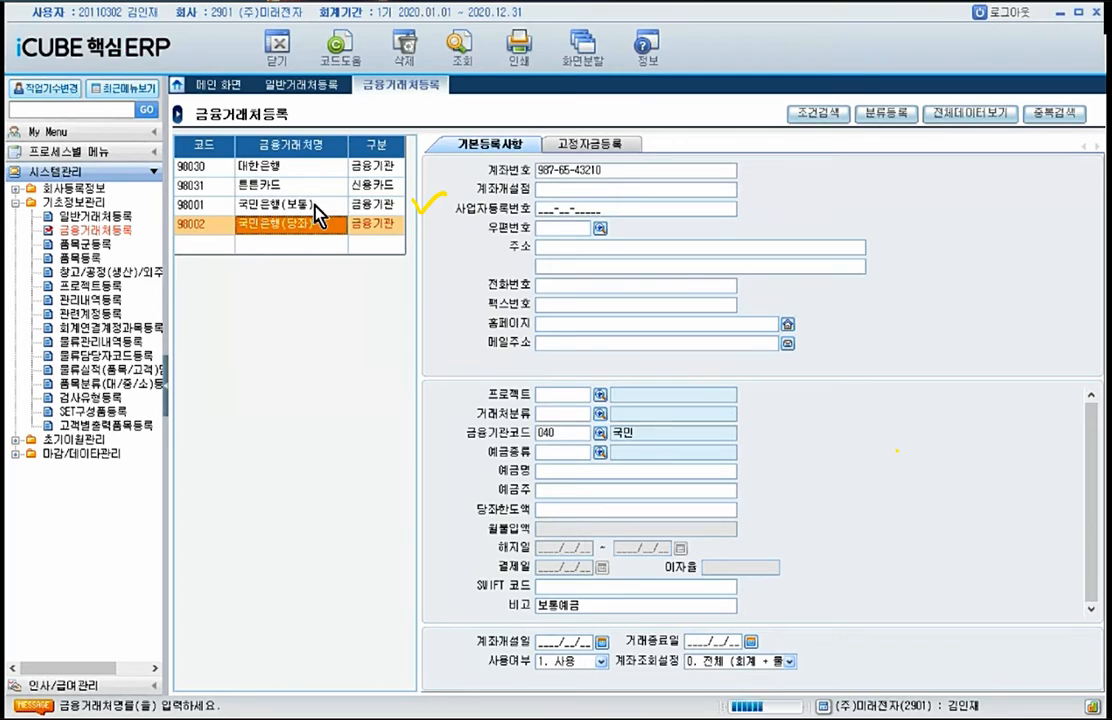
click(315, 205)
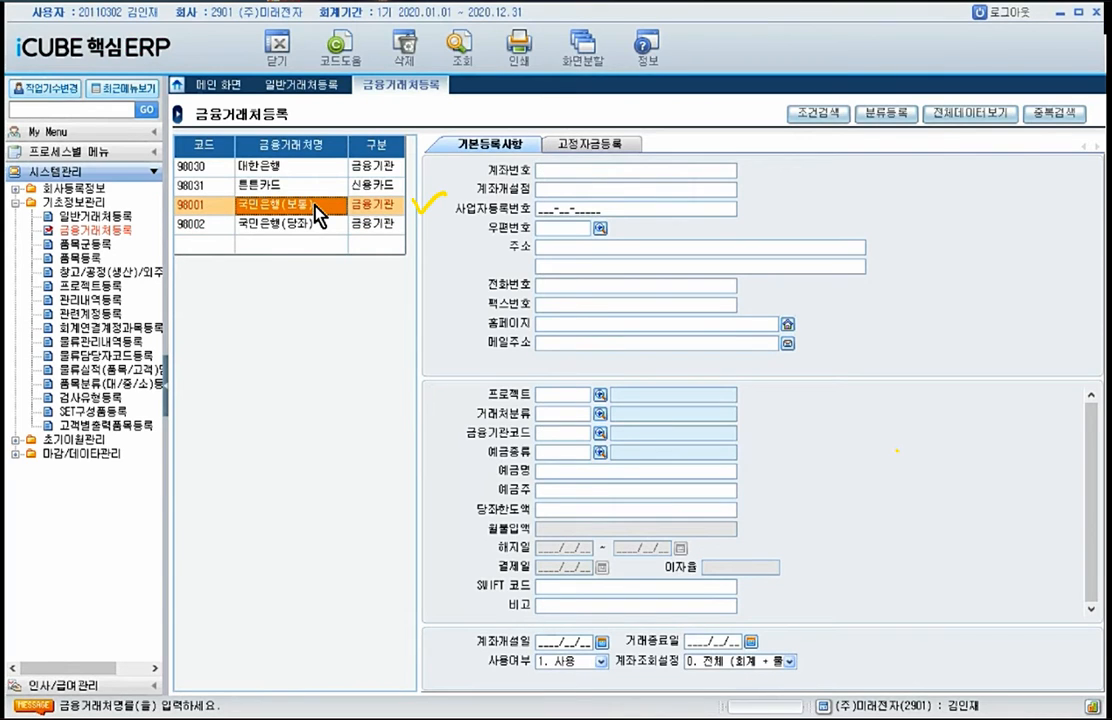
click(287, 224)
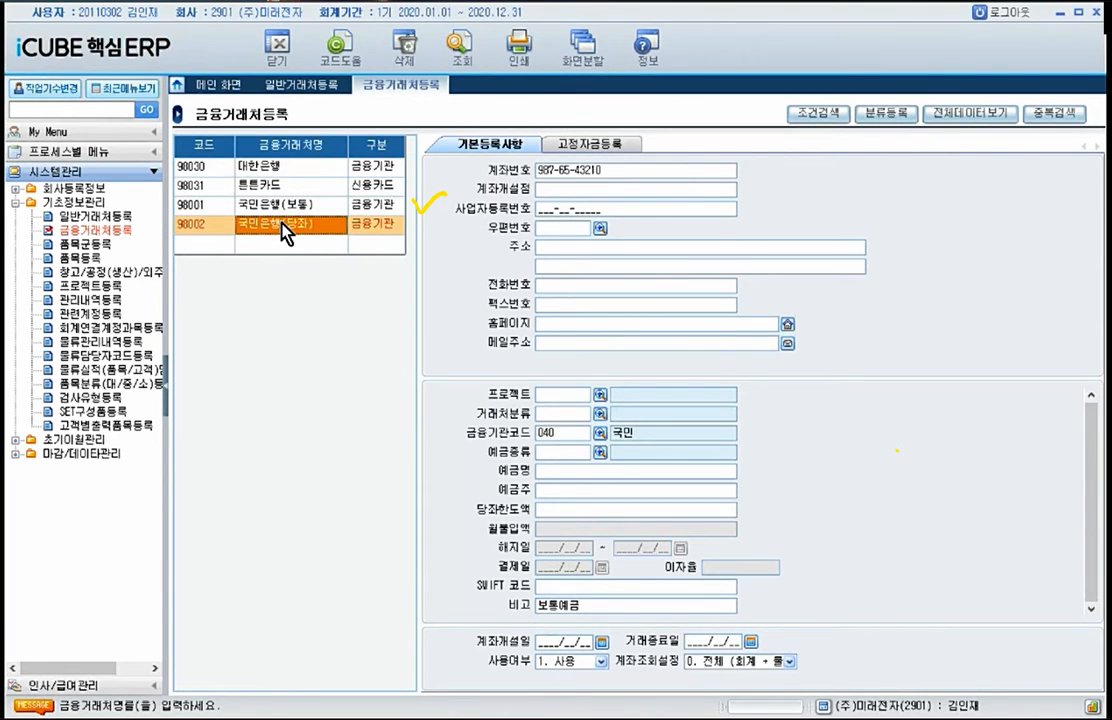
right_click(283, 232)
click(404, 45)
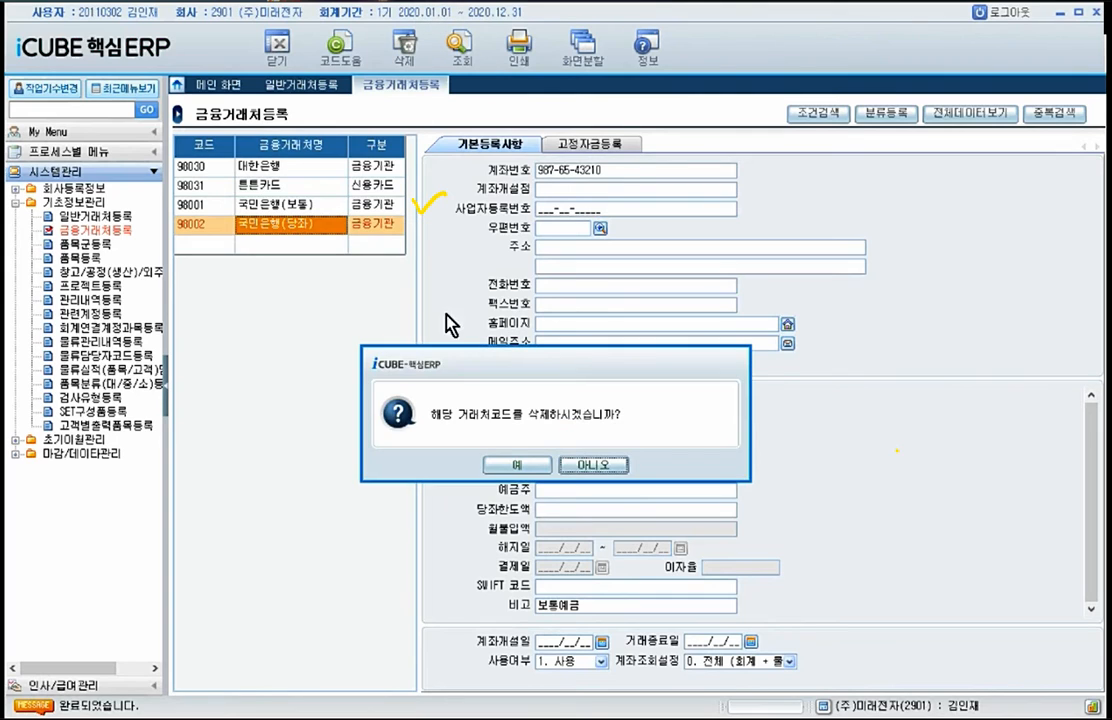
click(517, 464)
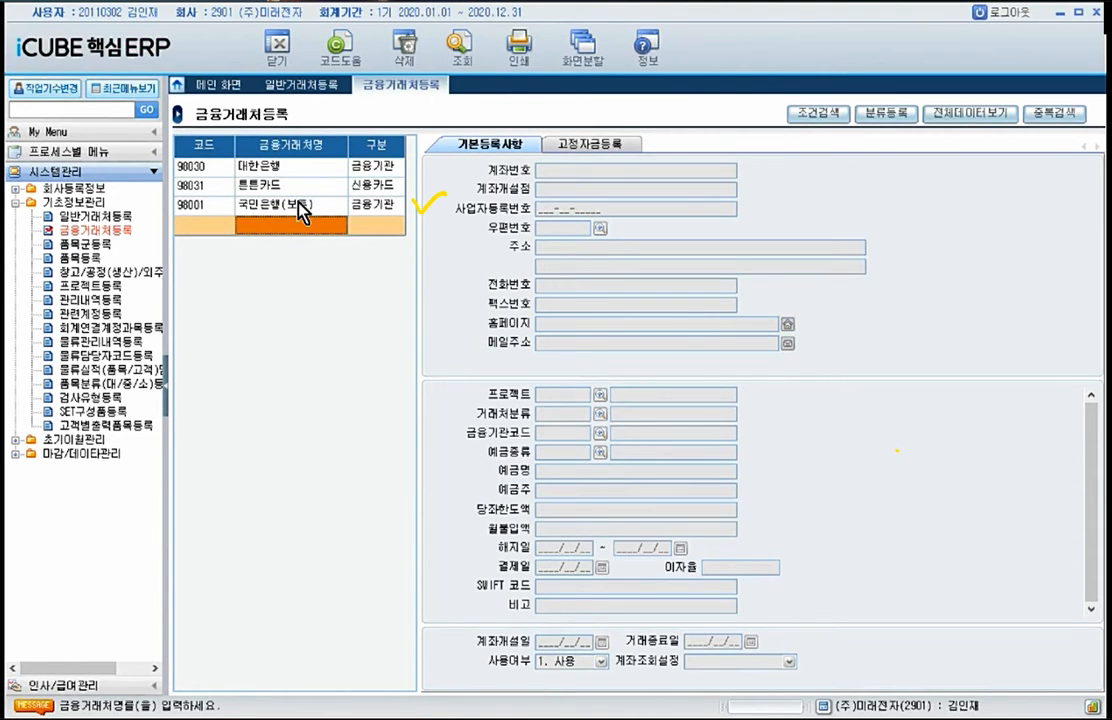
Step: Select the 98001 국민은행(보통) record and enter its bank account number in 계좌번호
click(297, 210)
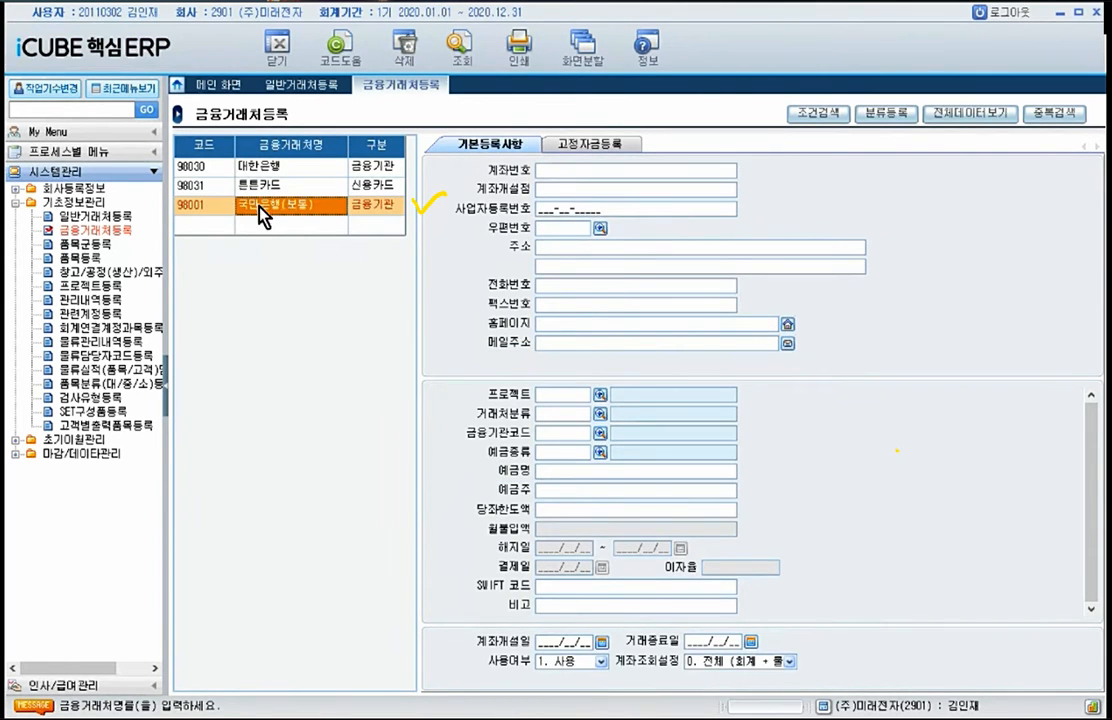
click(364, 205)
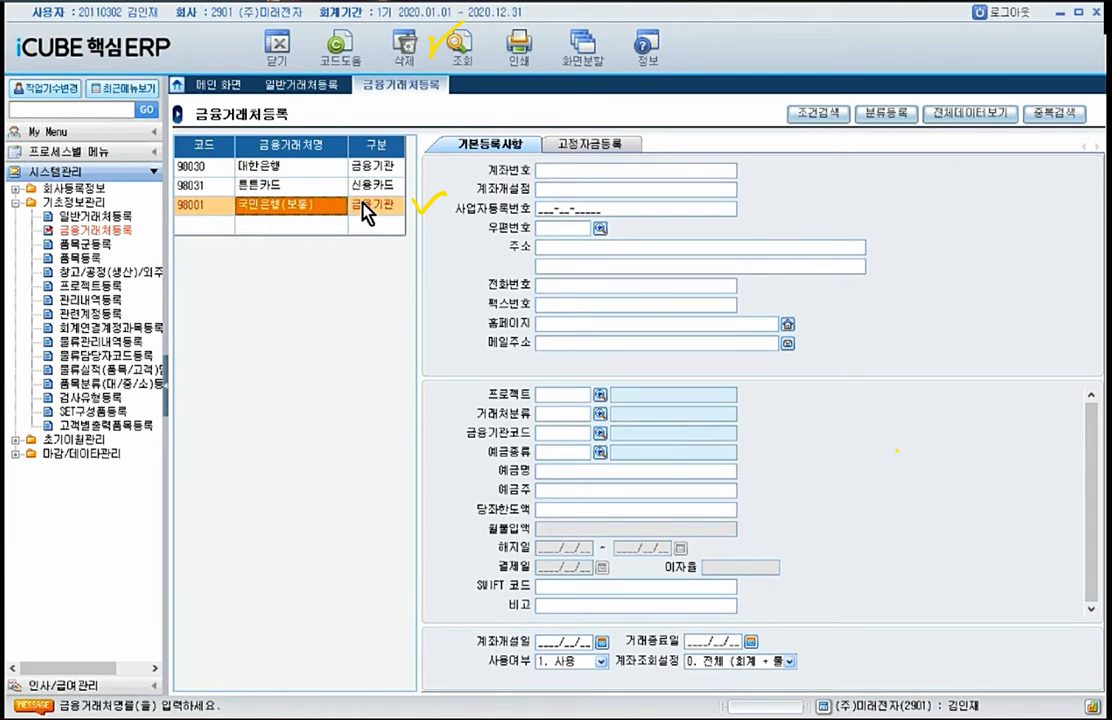
click(584, 167)
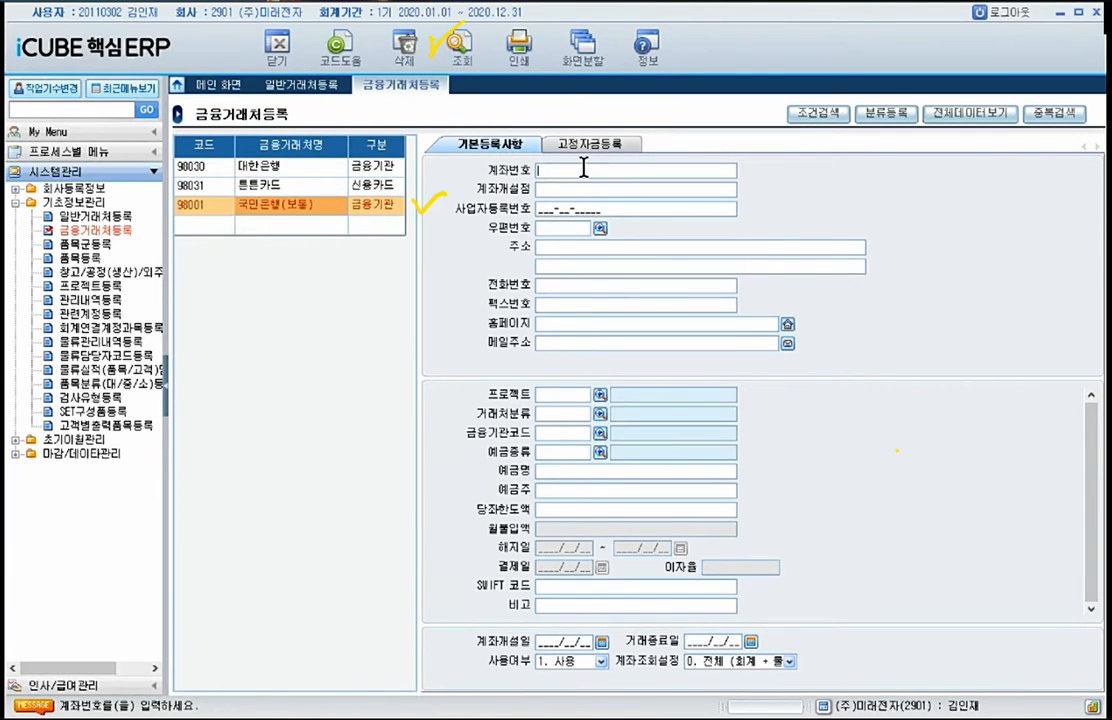
text(987-65-43210)
Step: Set the 국민은행(보통) record's 금융기관코드 to 040 국민 and its 비고 to 보통예금
click(600, 432)
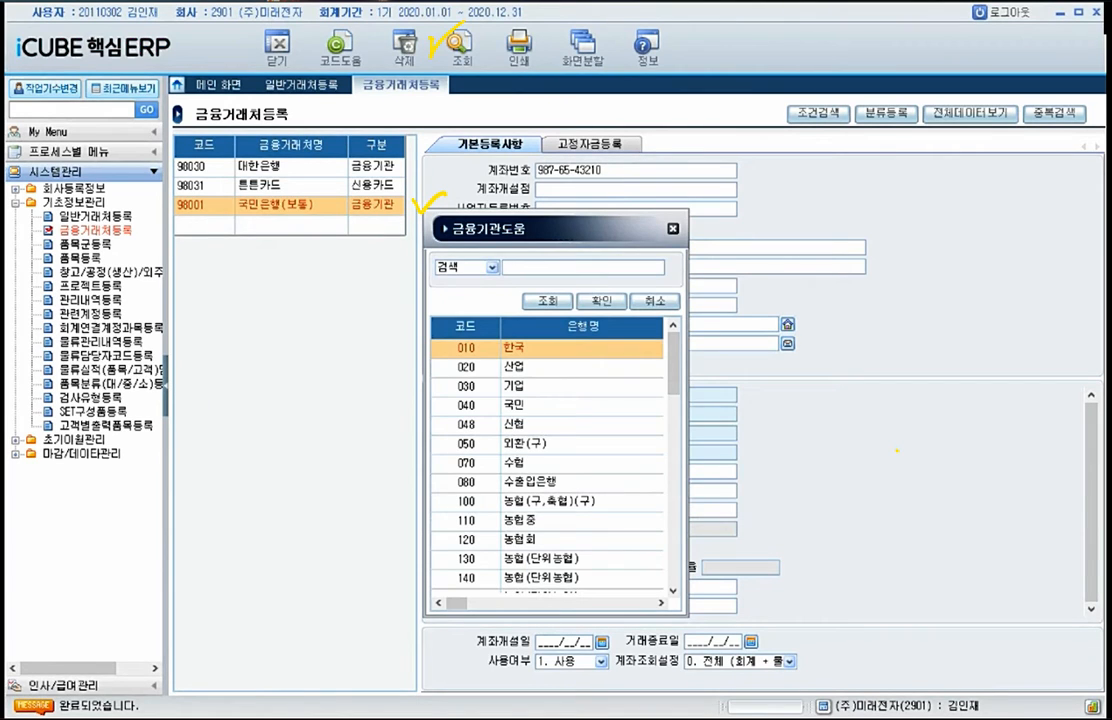
double_click(519, 405)
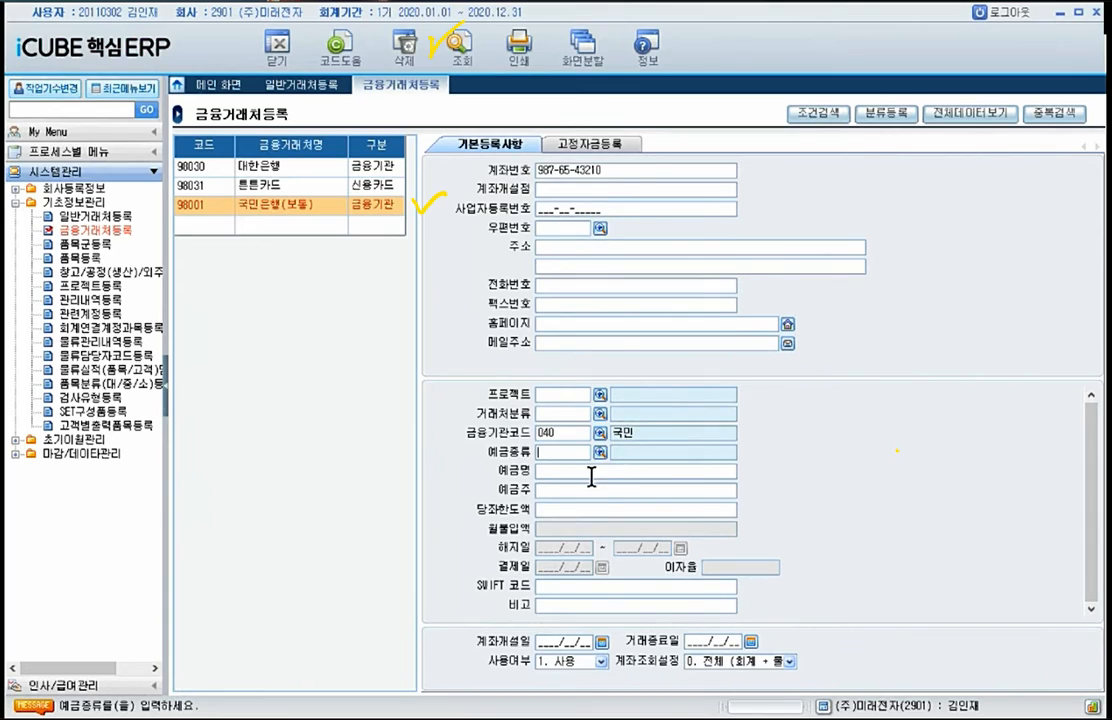
click(566, 603)
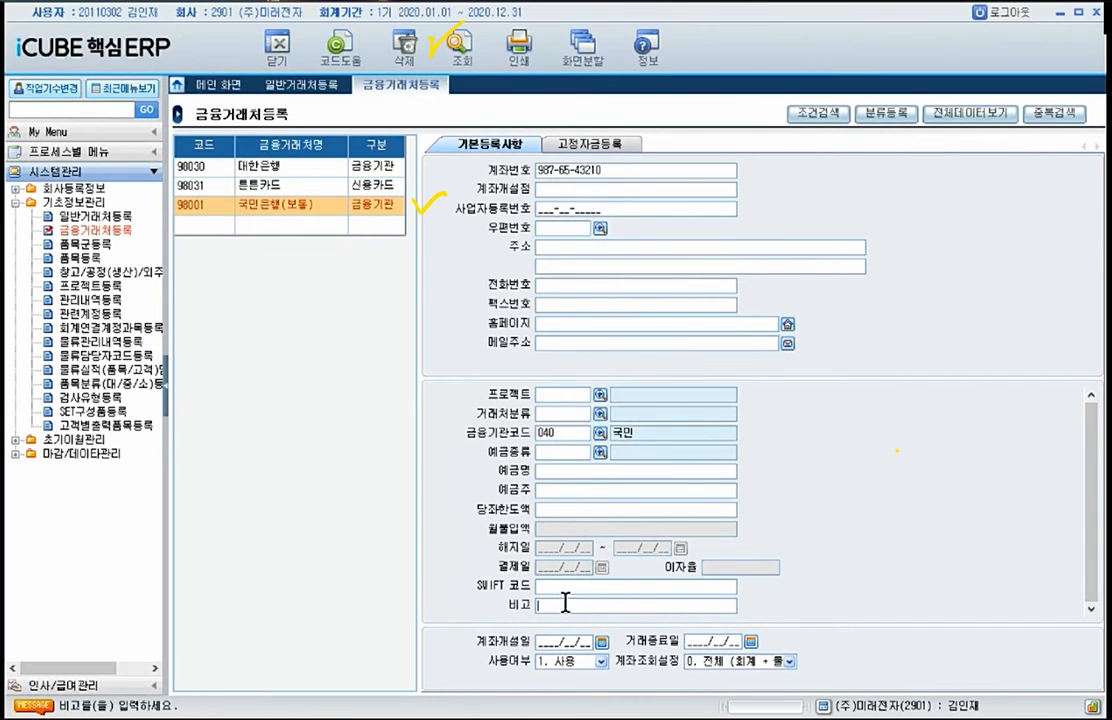
text(보통)
key(Return)
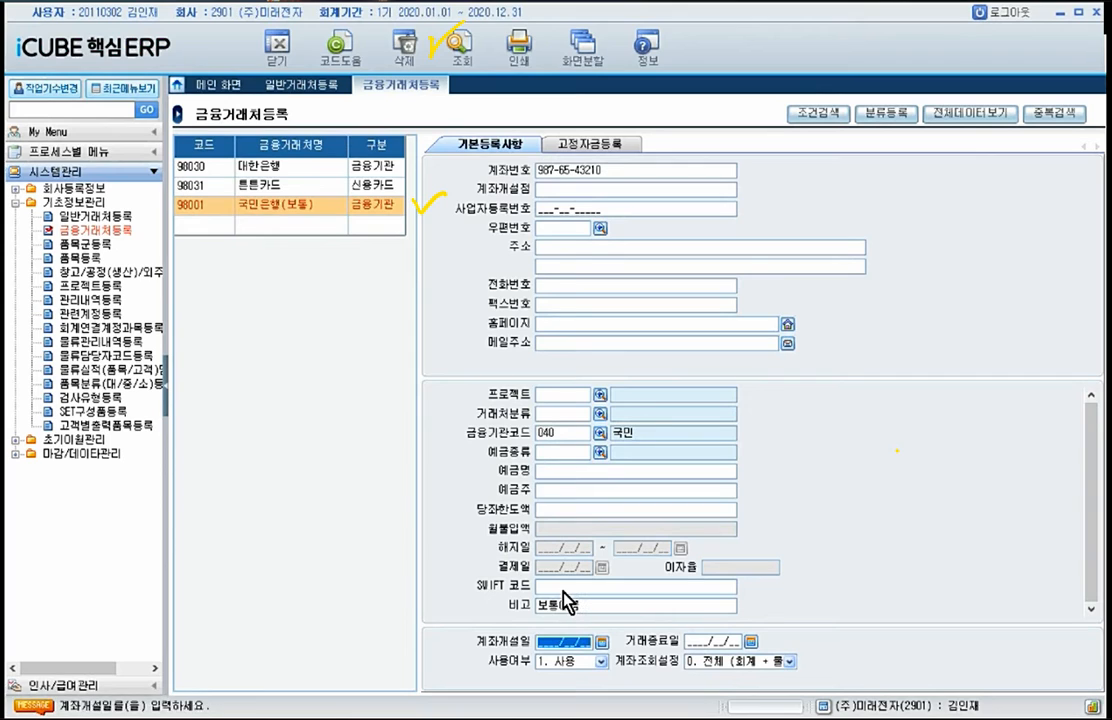
key(Return)
key(Return)
key(Return)
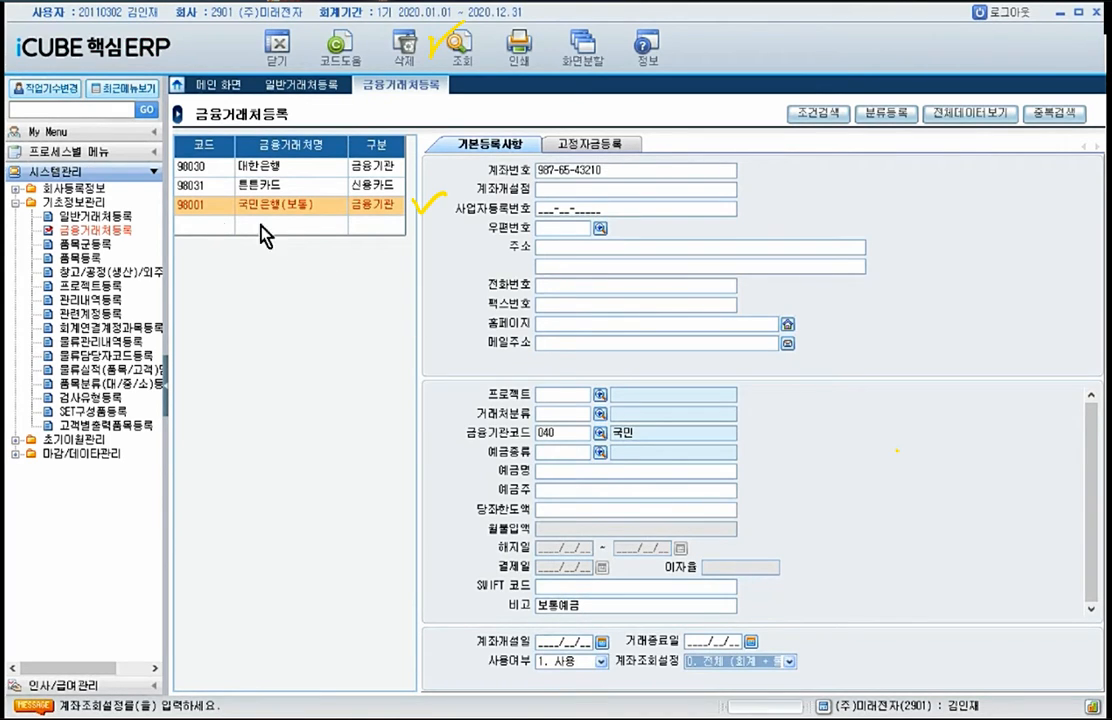
Step: Add a financial partner with code 98002, name 국민은행(당좌) and 구분 5. 금융기관
click(222, 228)
click(209, 221)
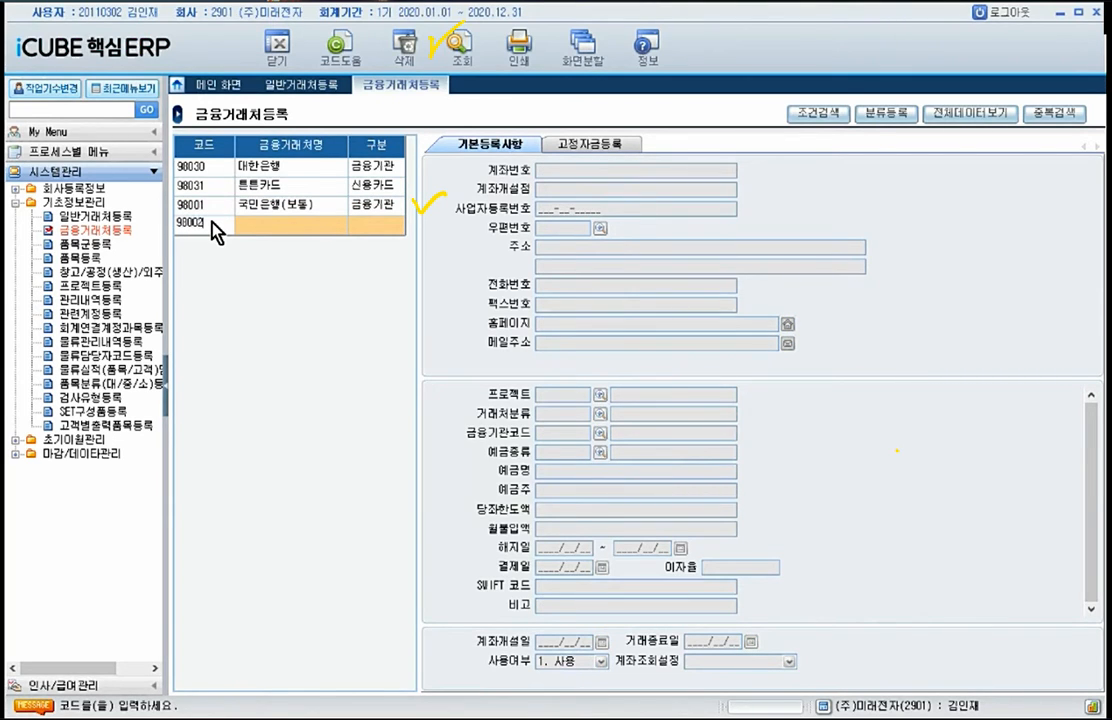
click(287, 228)
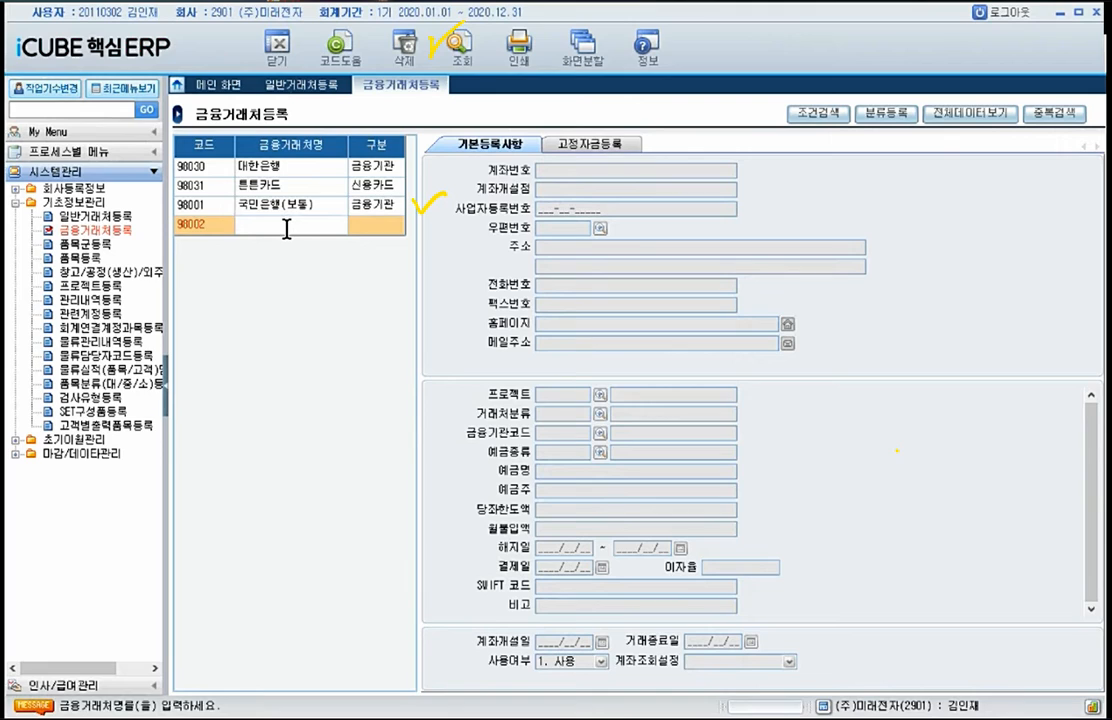
text(국민은행(당좌))
key(Return)
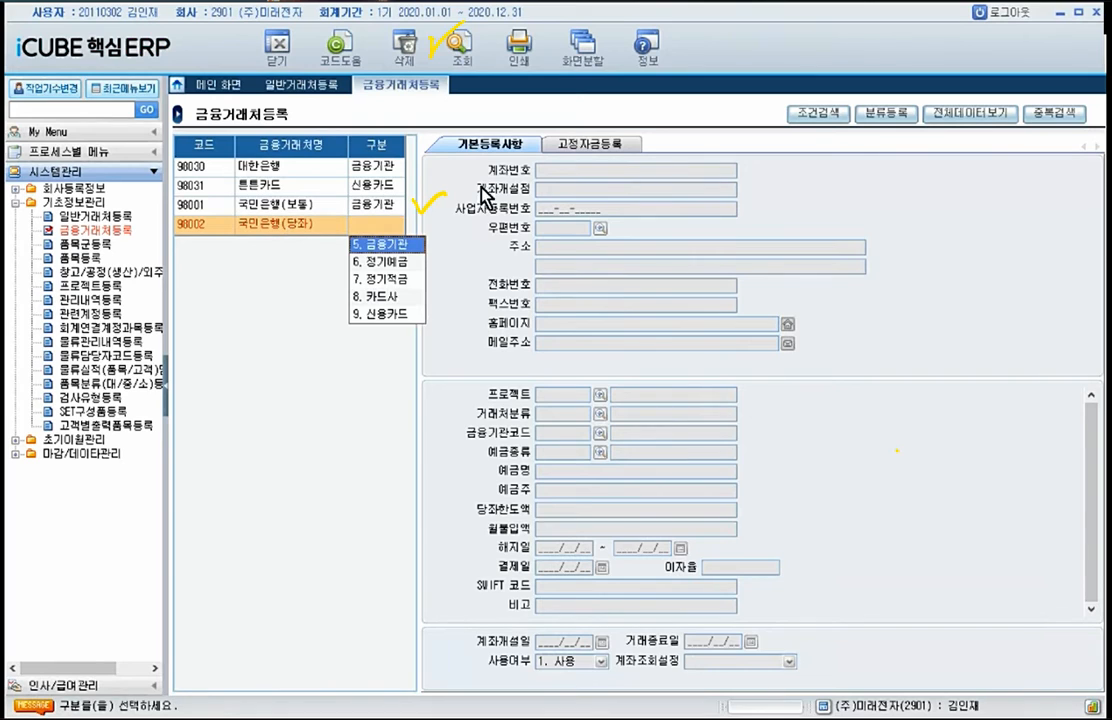
click(381, 246)
click(387, 222)
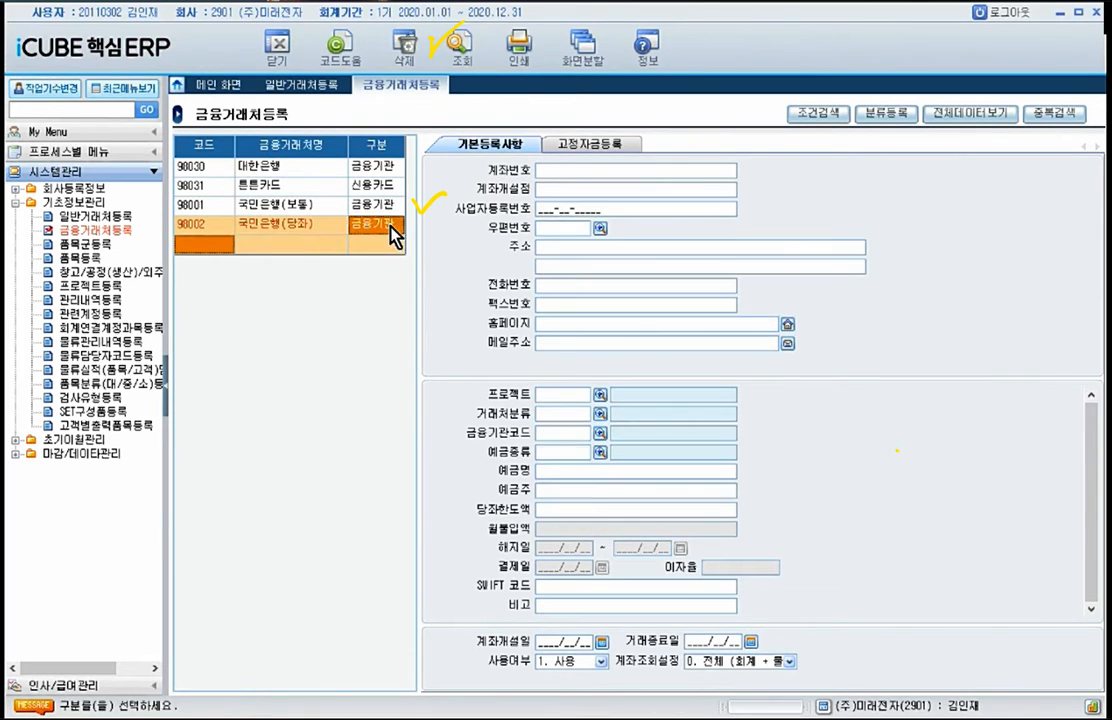
Step: Enter the bank account number of the 국민은행(당좌) record and set its 금융기관코드 to 040 국민
click(568, 175)
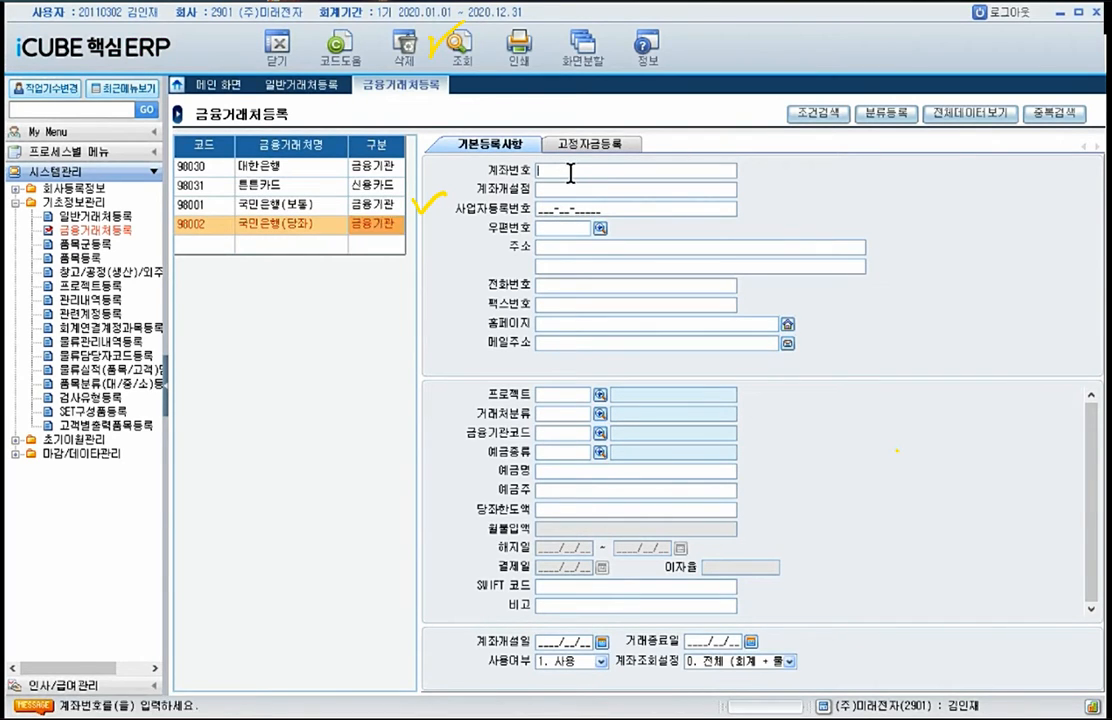
text(123-45-67890)
click(599, 434)
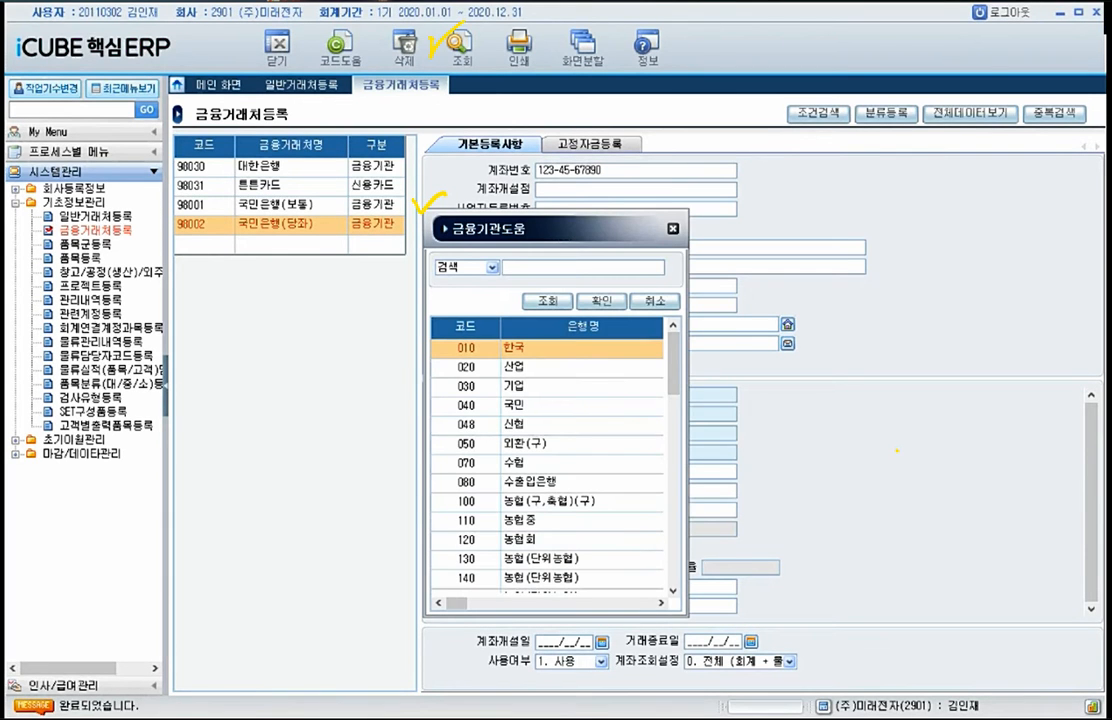
double_click(560, 405)
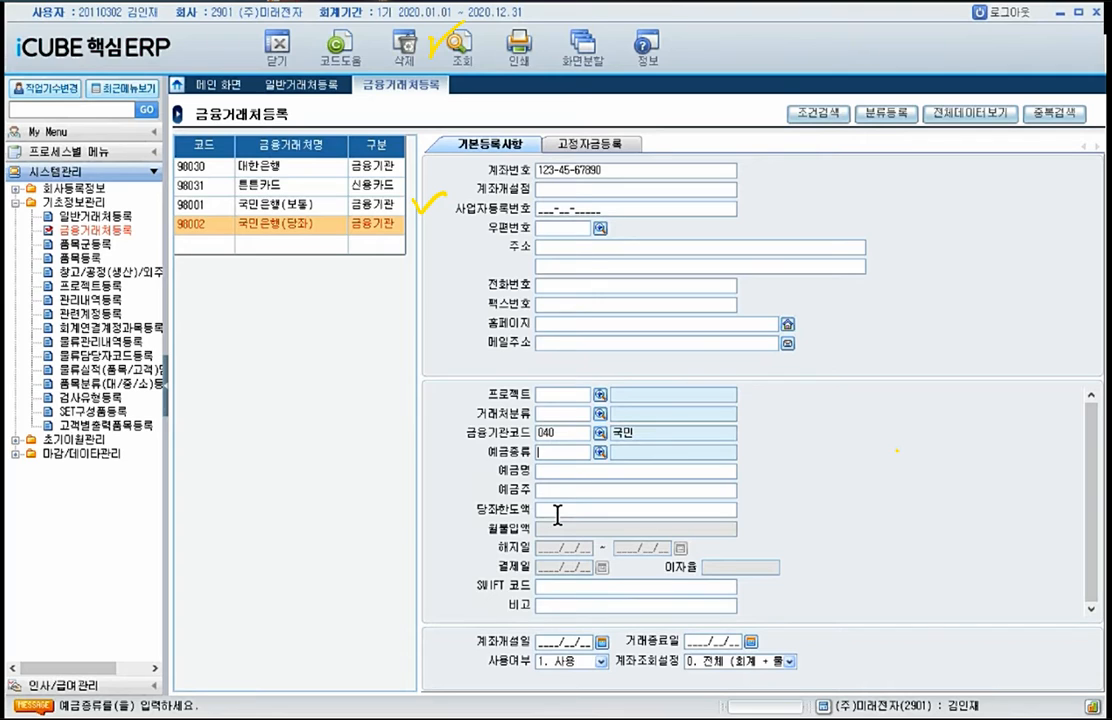
Step: Set the 국민은행(당좌) record's 비고 to 당좌예금 and its 당좌한도액 to 20,000,000
click(554, 604)
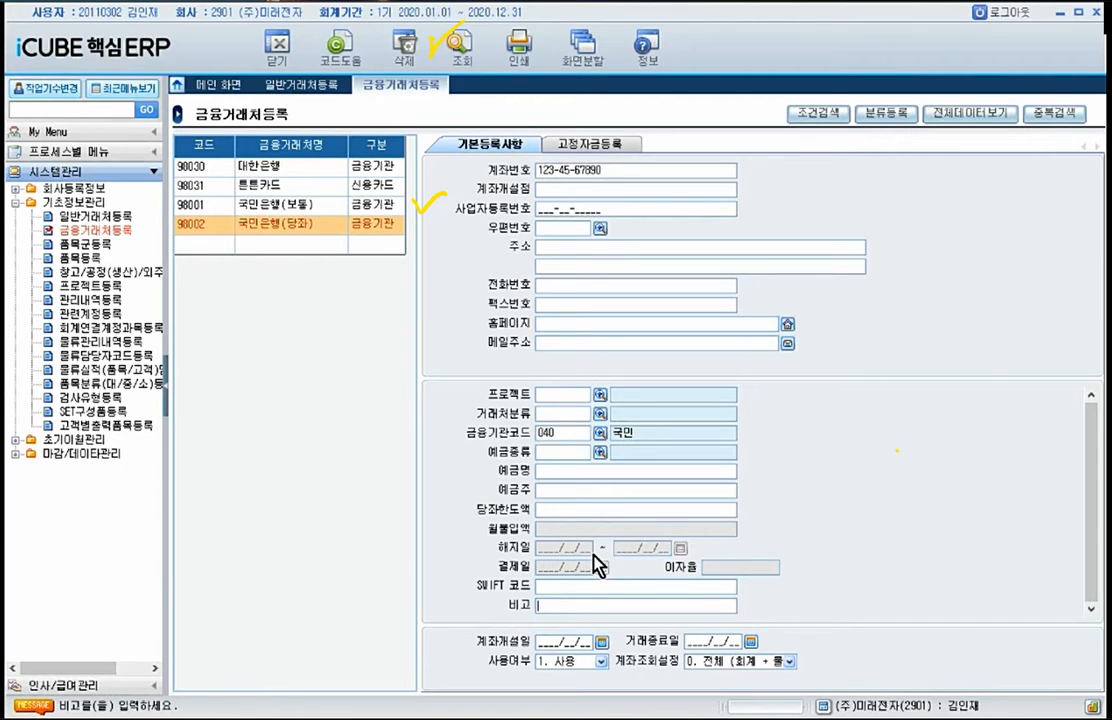
text(당좌예금)
click(576, 509)
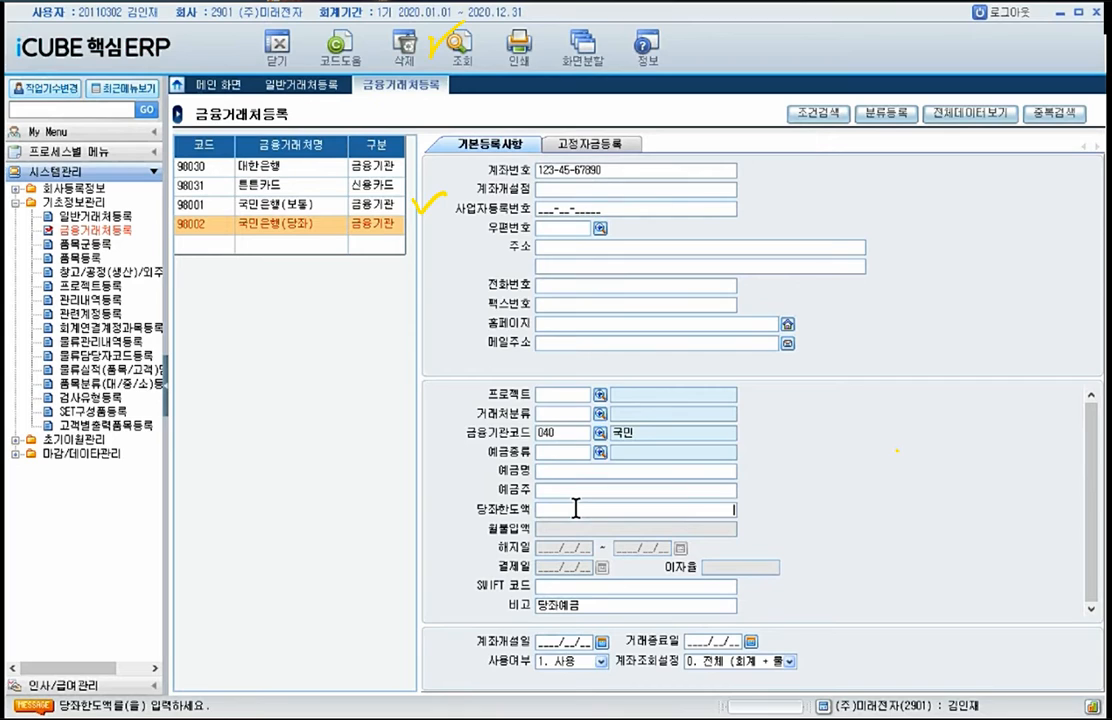
text(20,000,000원)
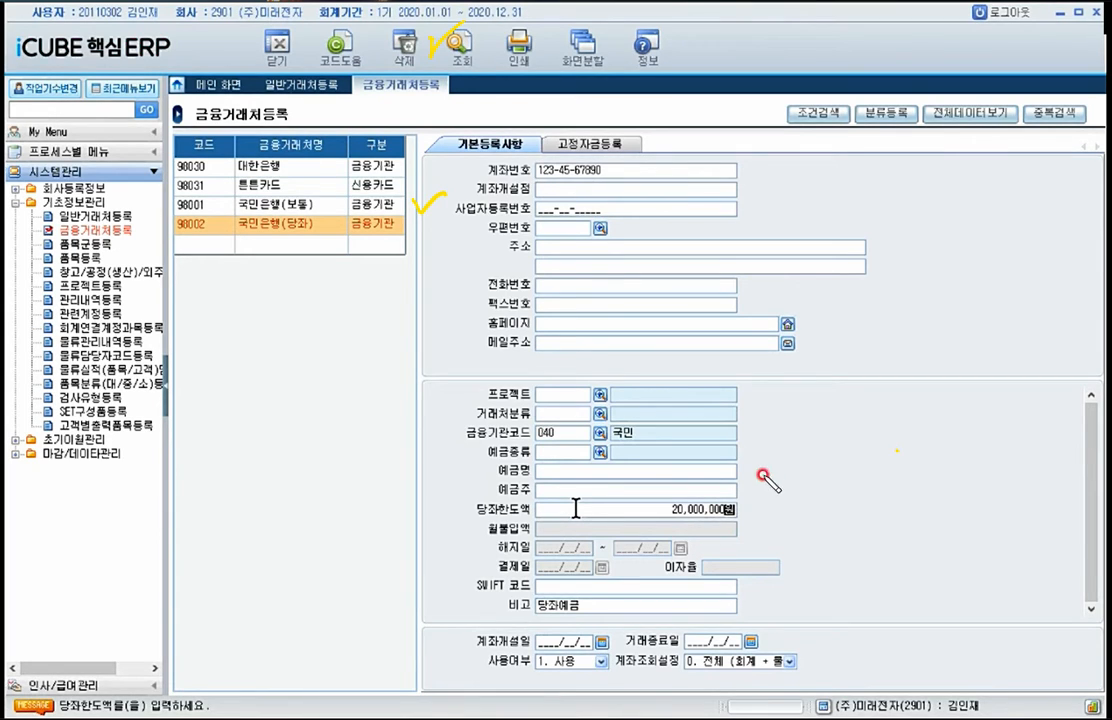
drag(765, 485, 835, 465)
Step: Add a financial partner with code 98003, name 비씨카드 and 구분 8. 카드사, and enter its 가맹점번호
click(229, 241)
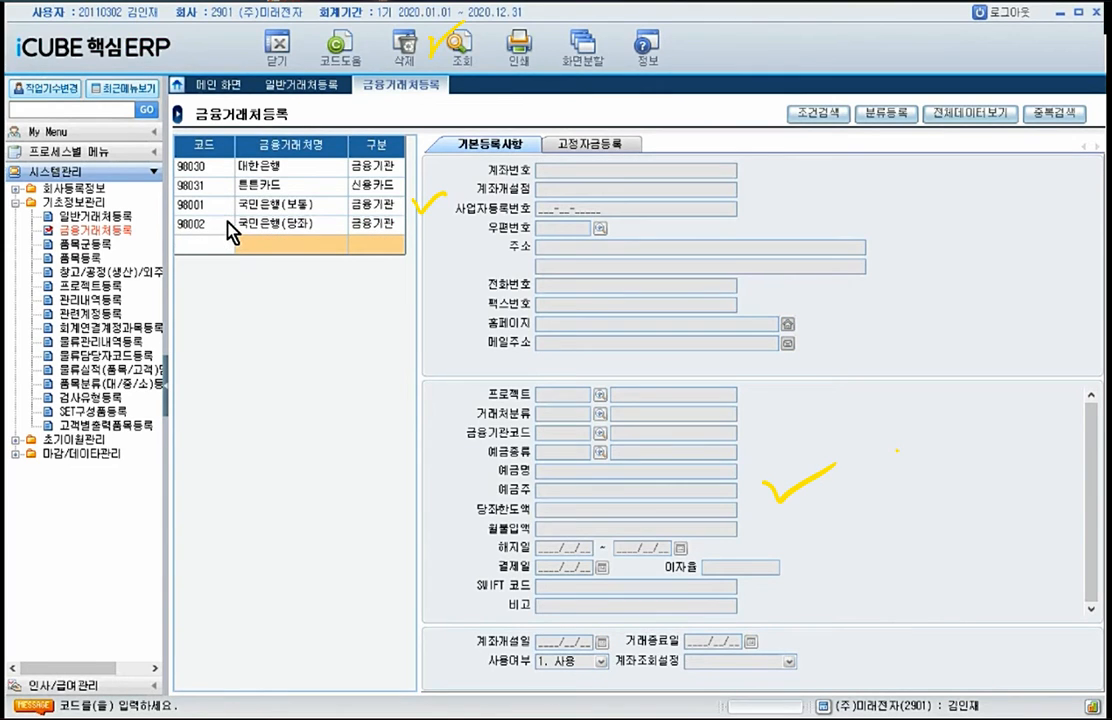
text(98003)
key(Return)
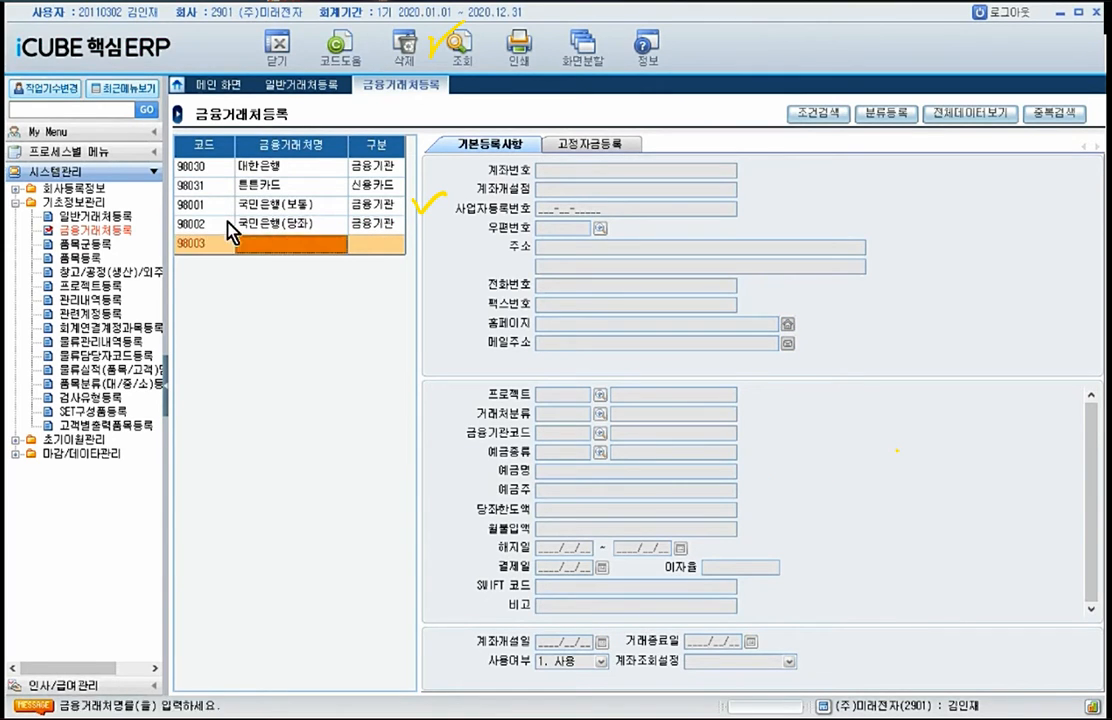
text(씨티)
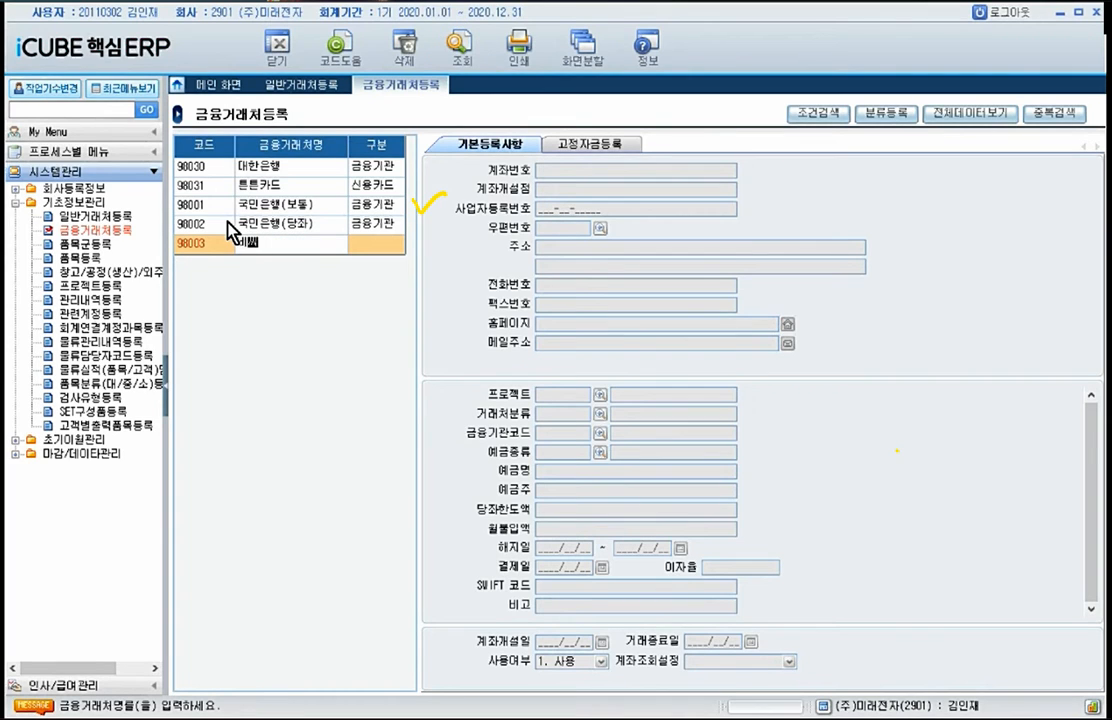
text(카드)
key(Return)
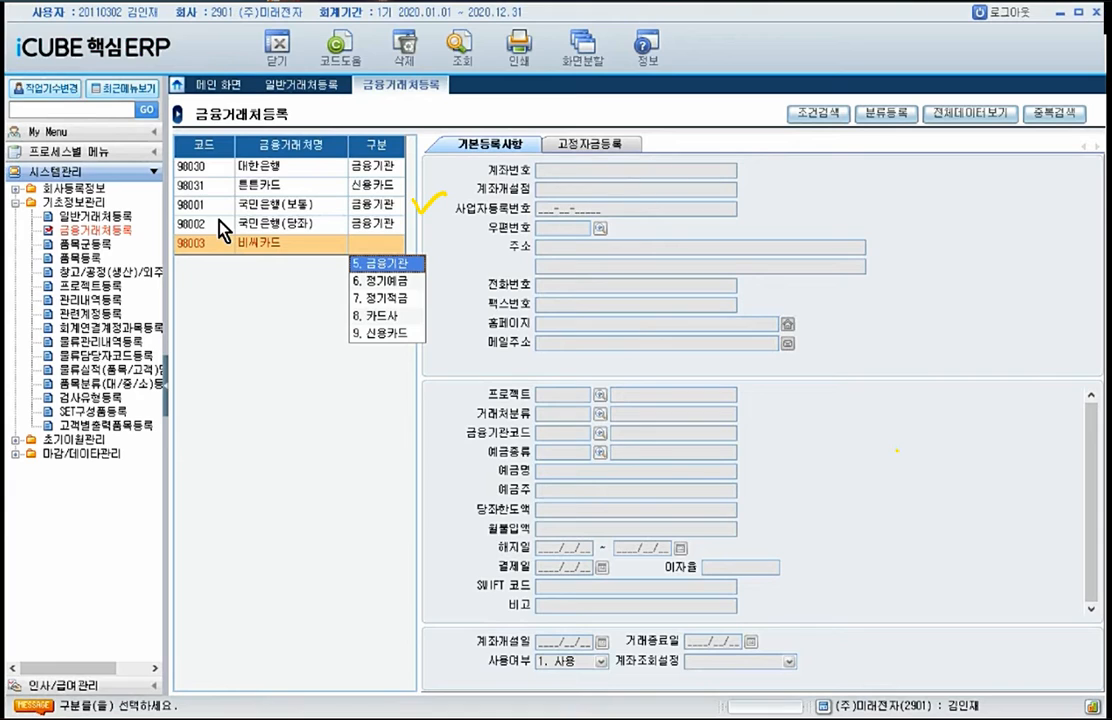
click(391, 317)
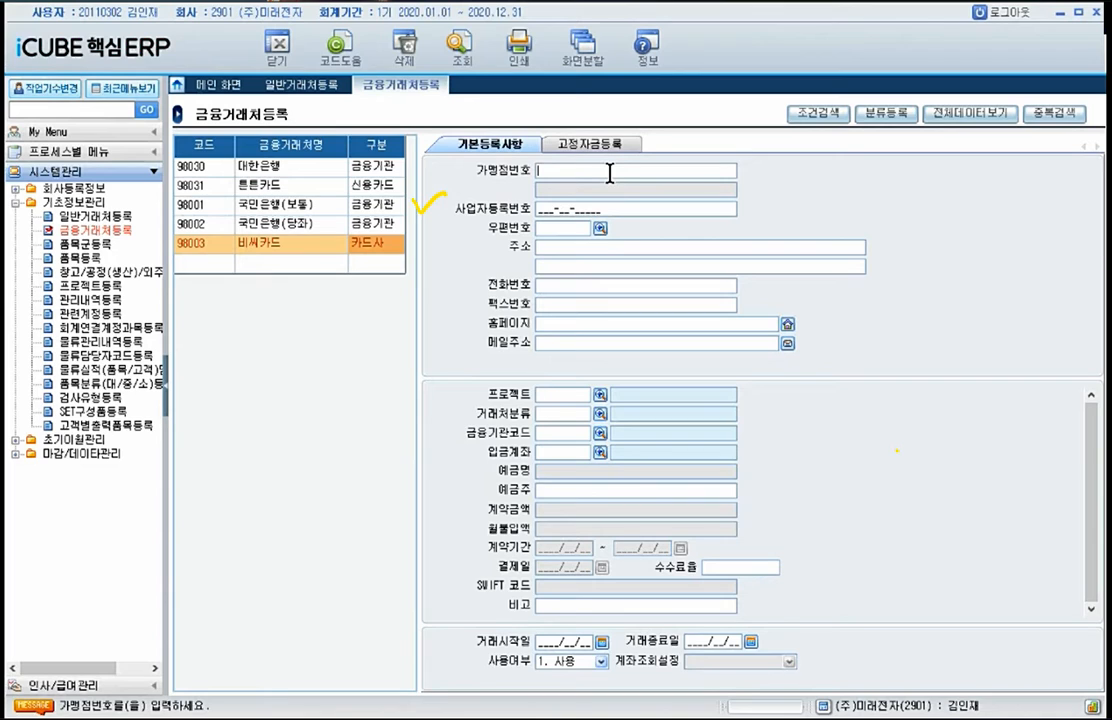
text(123-456-678)
Step: Add a financial partner with code 98004, name 국민카드 and 구분 9. 신용카드
click(216, 260)
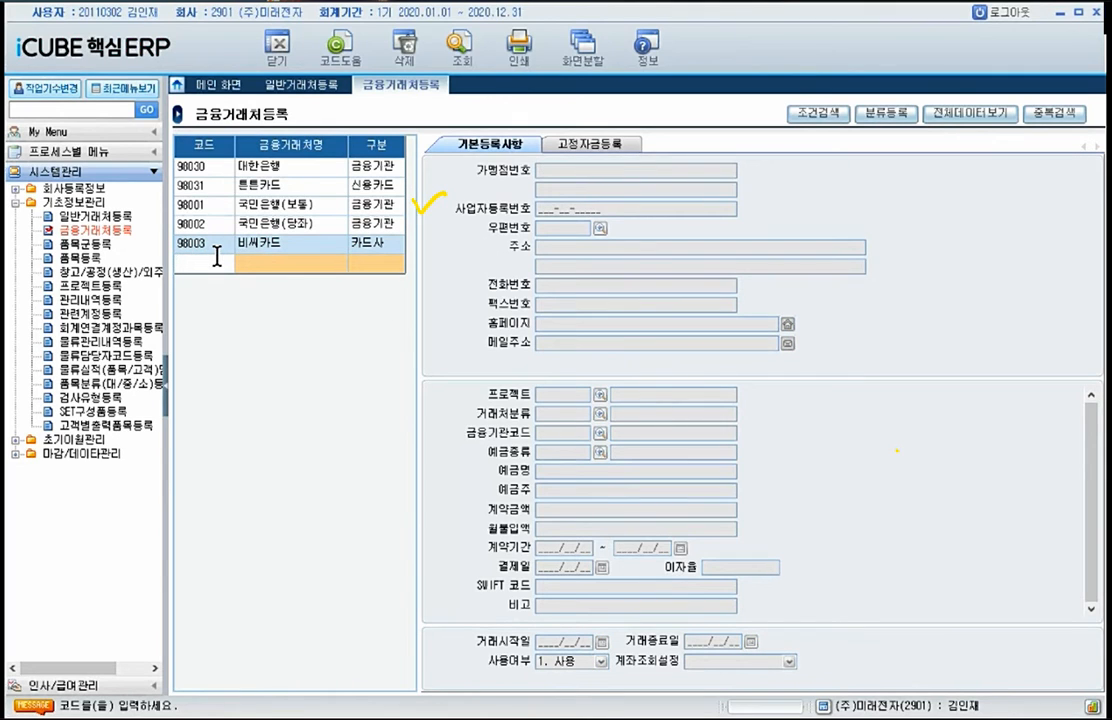
text(98004)
click(255, 266)
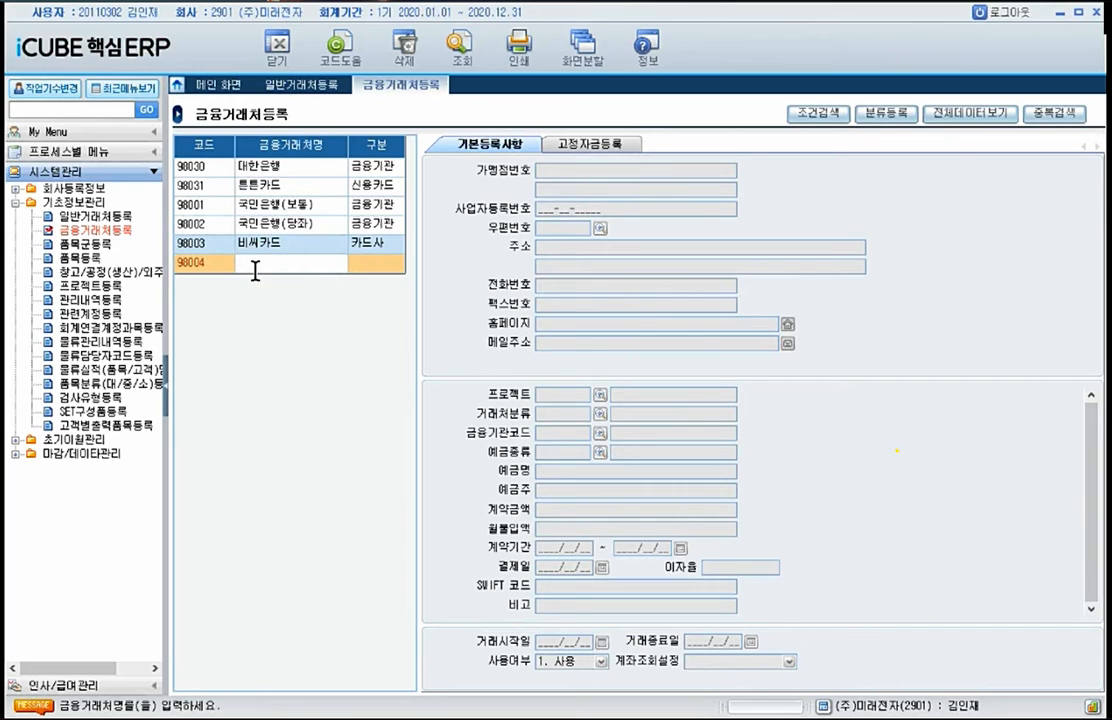
text(국민카드)
key(Return)
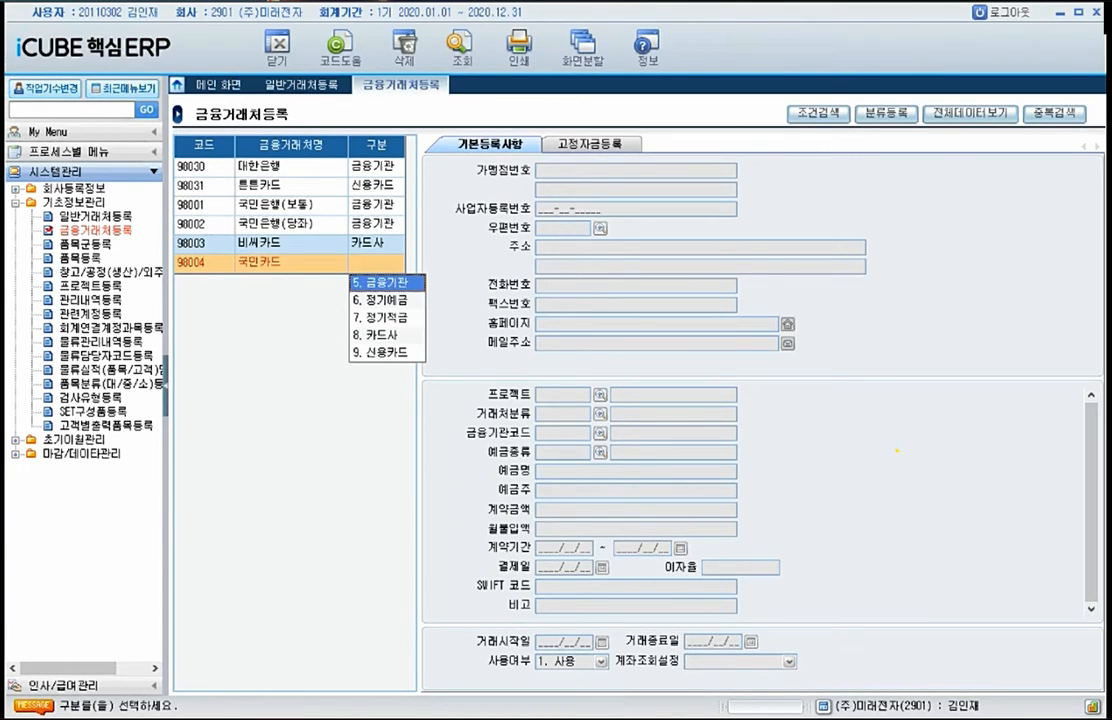
click(384, 352)
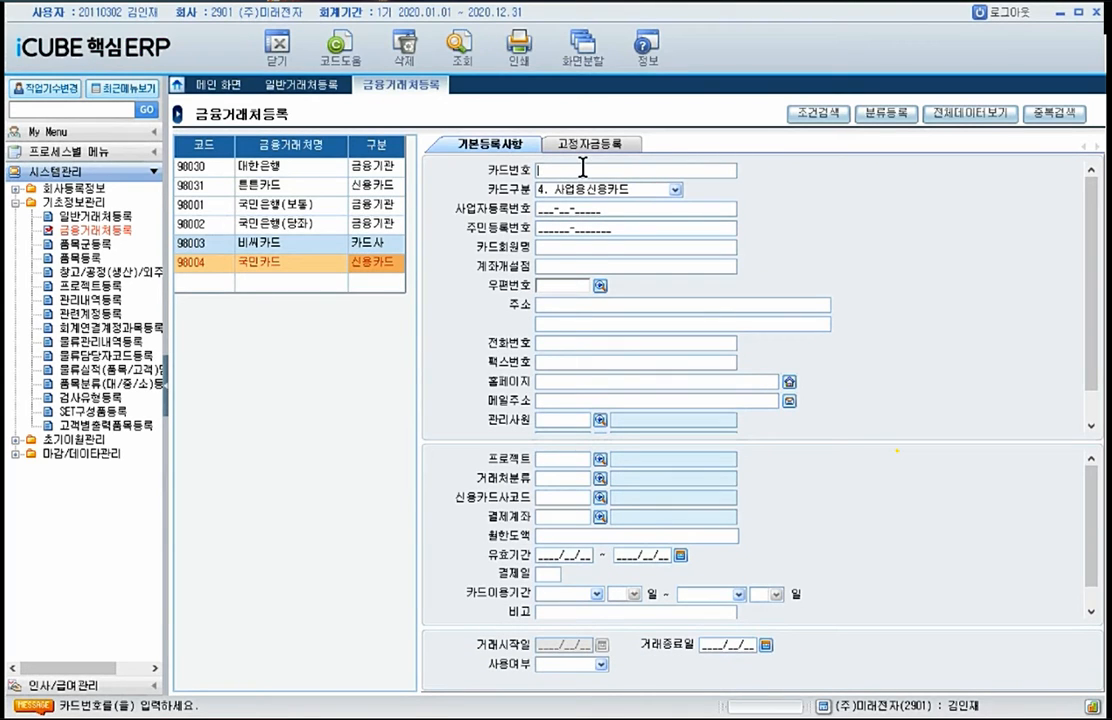
Step: Enter the credit card number in the 국민카드 record's 카드번호 field
text(1234-5678-1234-5678)
scroll(595, 507, down, 1)
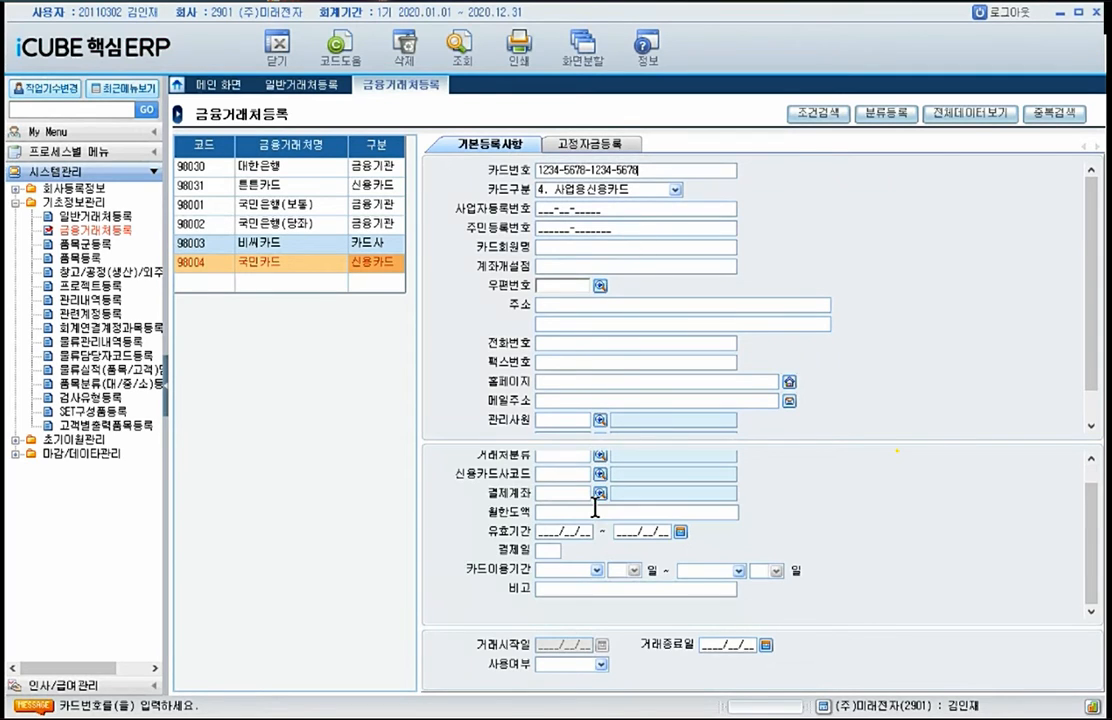
scroll(598, 512, up, 1)
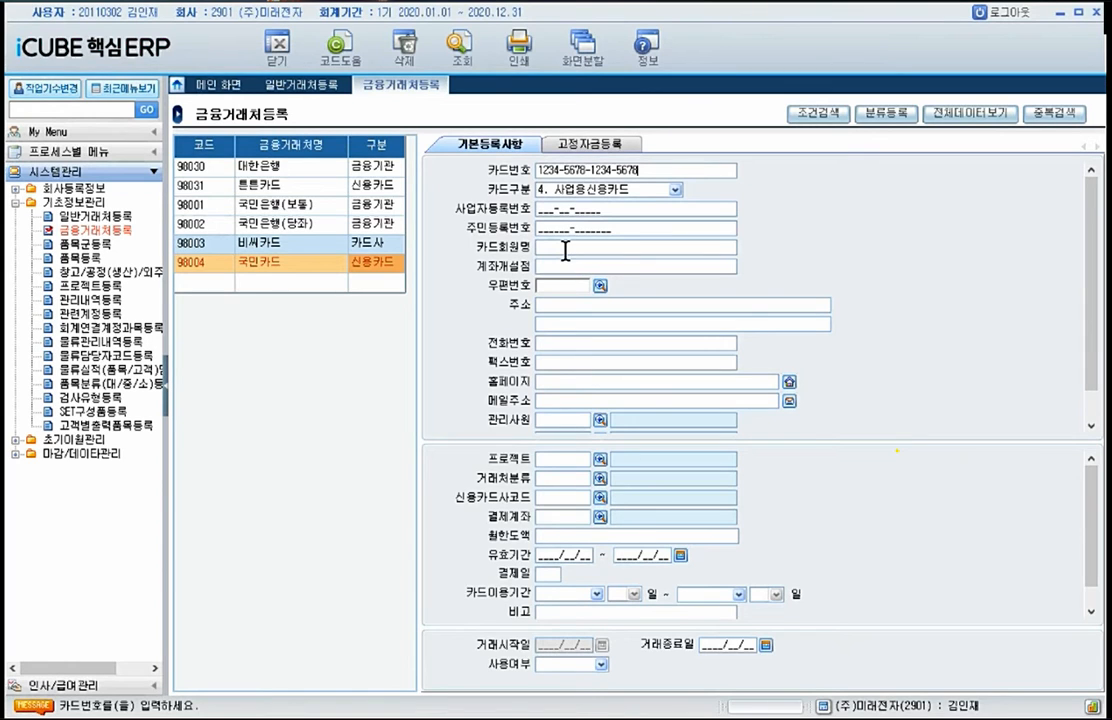
scroll(565, 250, down, 2)
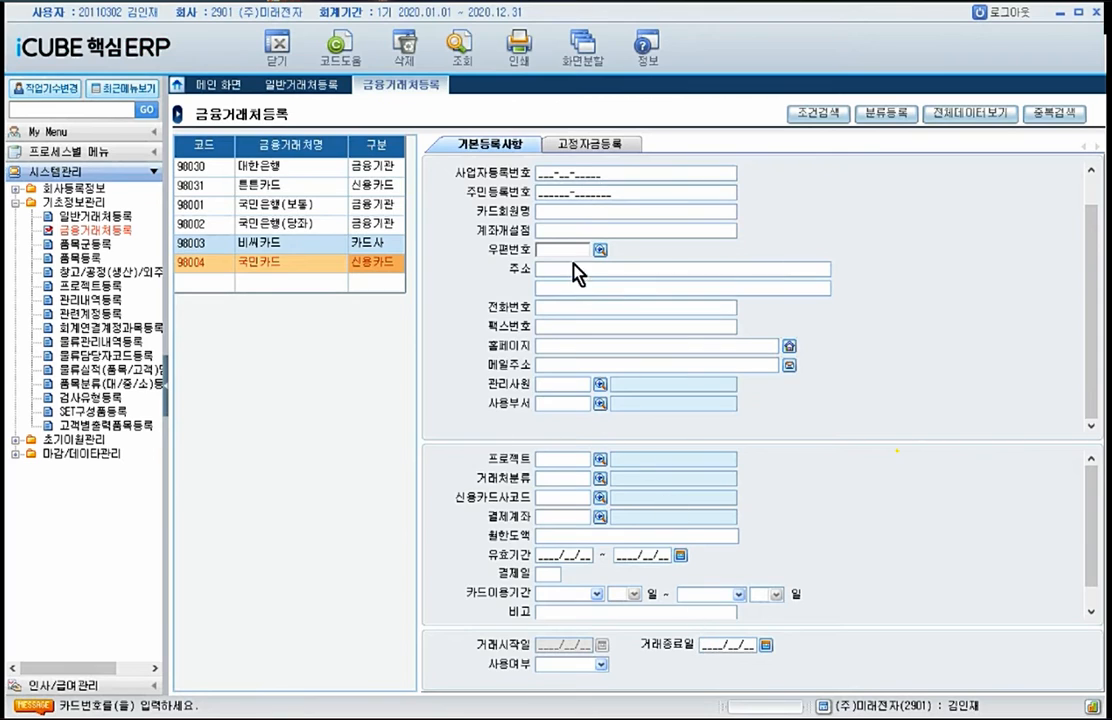
scroll(580, 194, up, 2)
Step: Enter the 국민카드 record's 사업자등록번호 and set its 카드회원명 to (주)미래전자
click(575, 208)
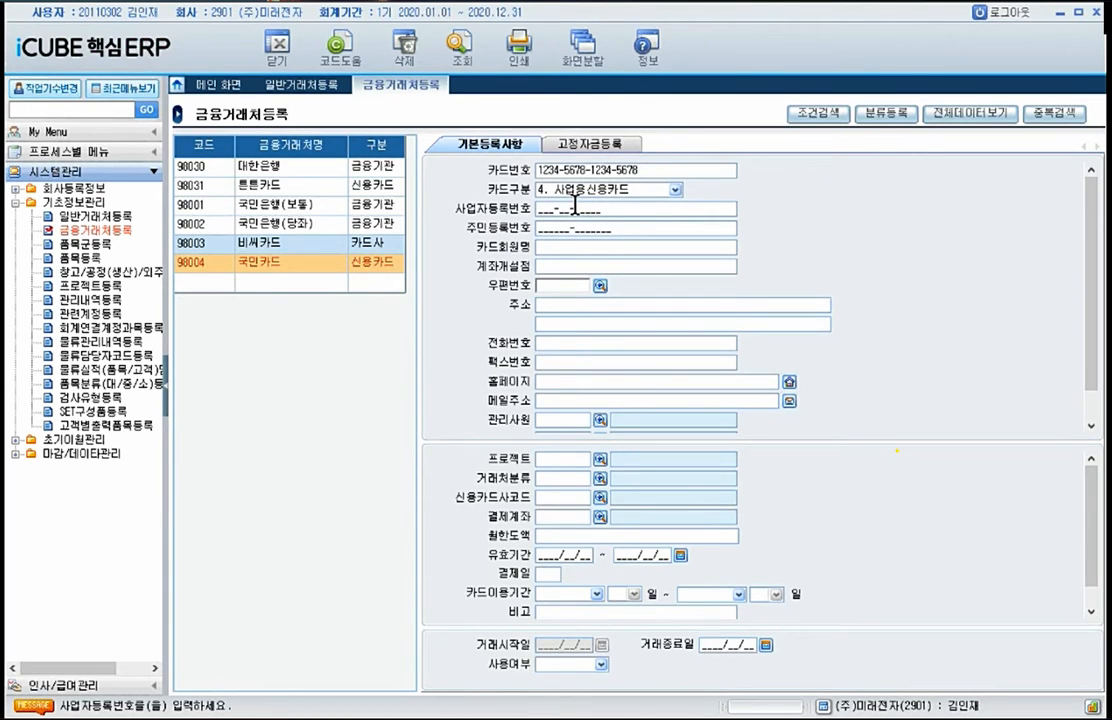
key(Return)
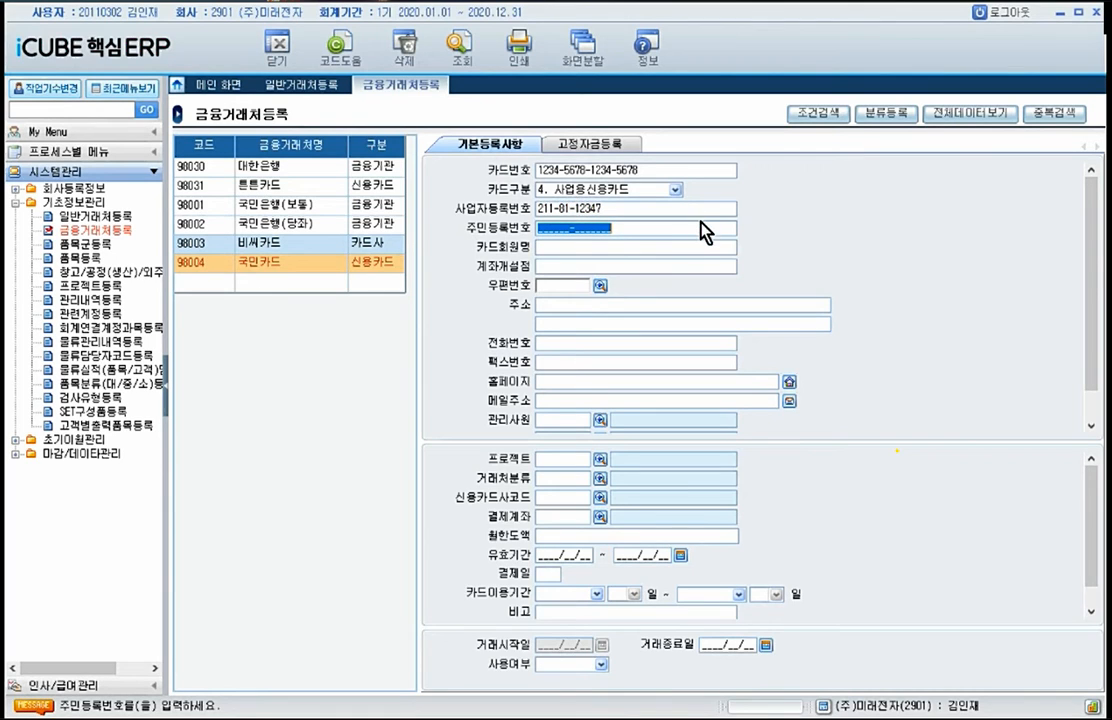
click(646, 248)
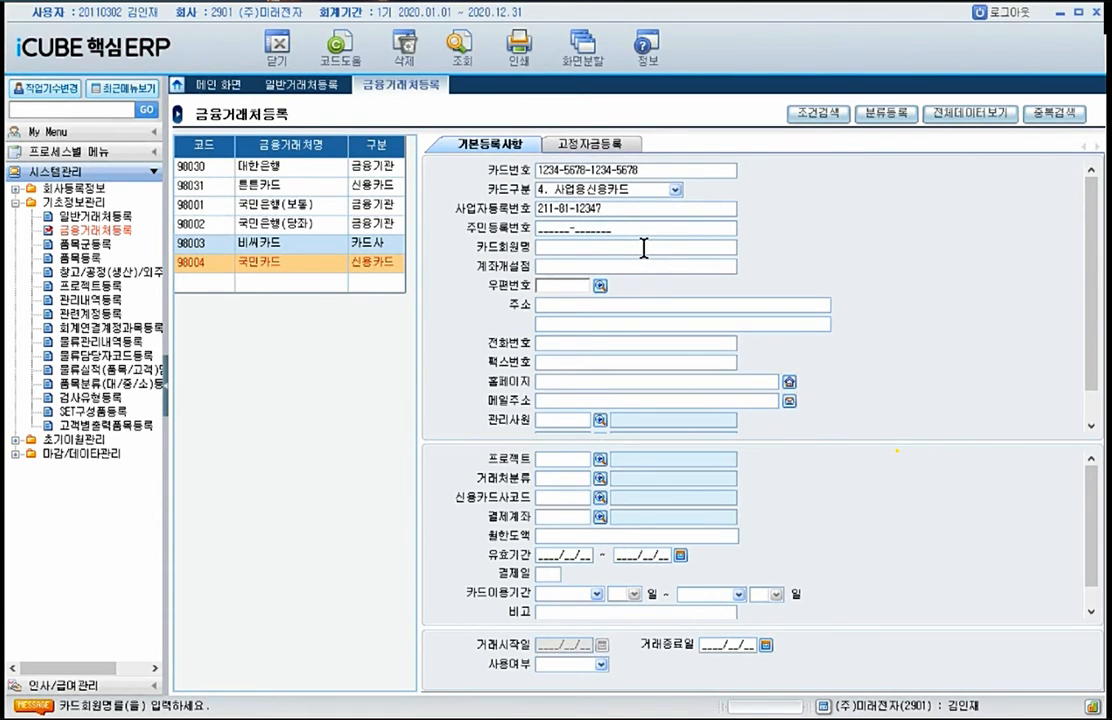
text((주)미래전자)
Step: Set the 국민카드 record's 신용카드사코드 to 040 국민 and its 결제계좌 to 98001 국민은행(보통)
click(601, 498)
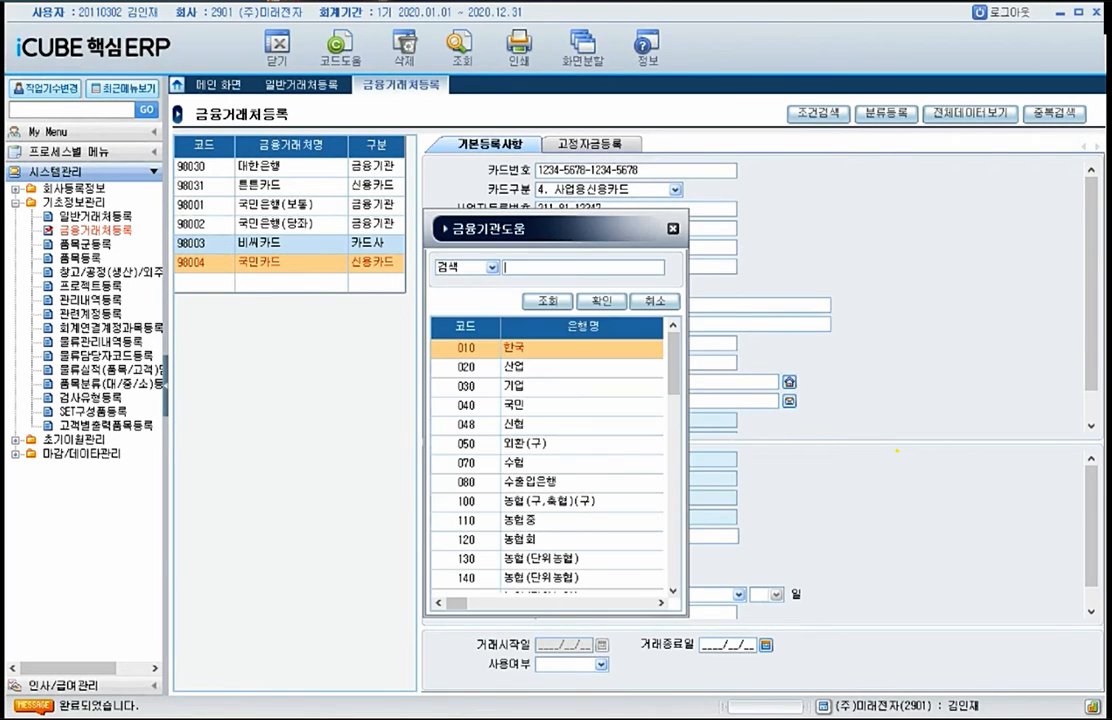
key(Down)
key(Down)
key(Down)
key(Return)
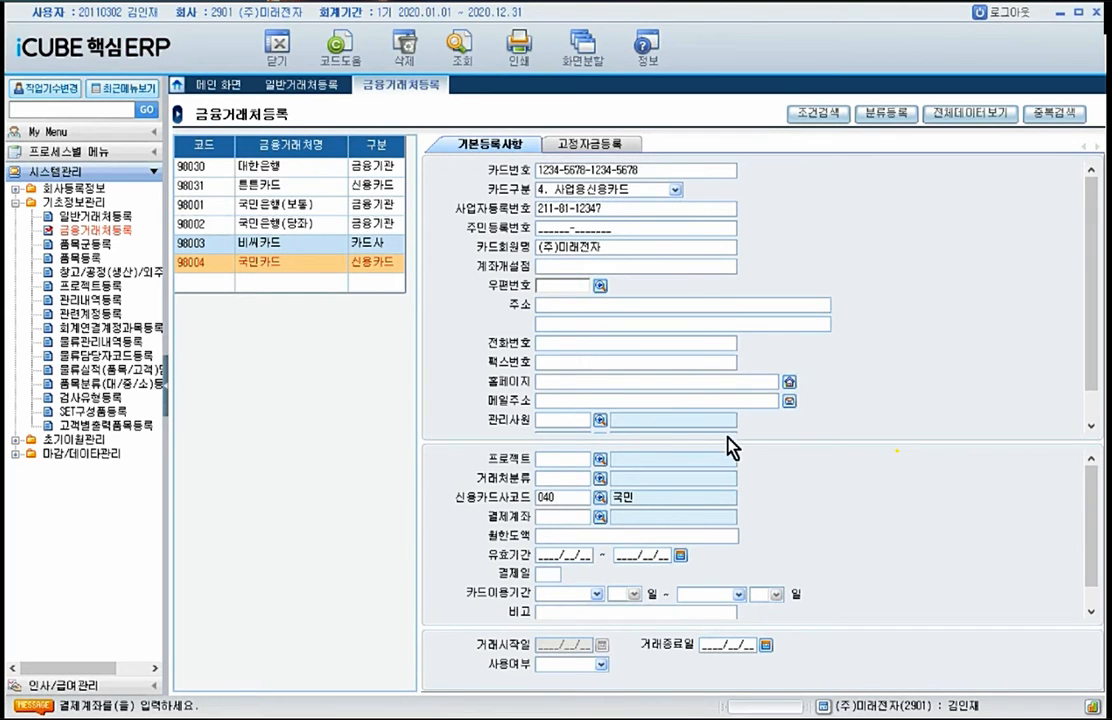
click(600, 517)
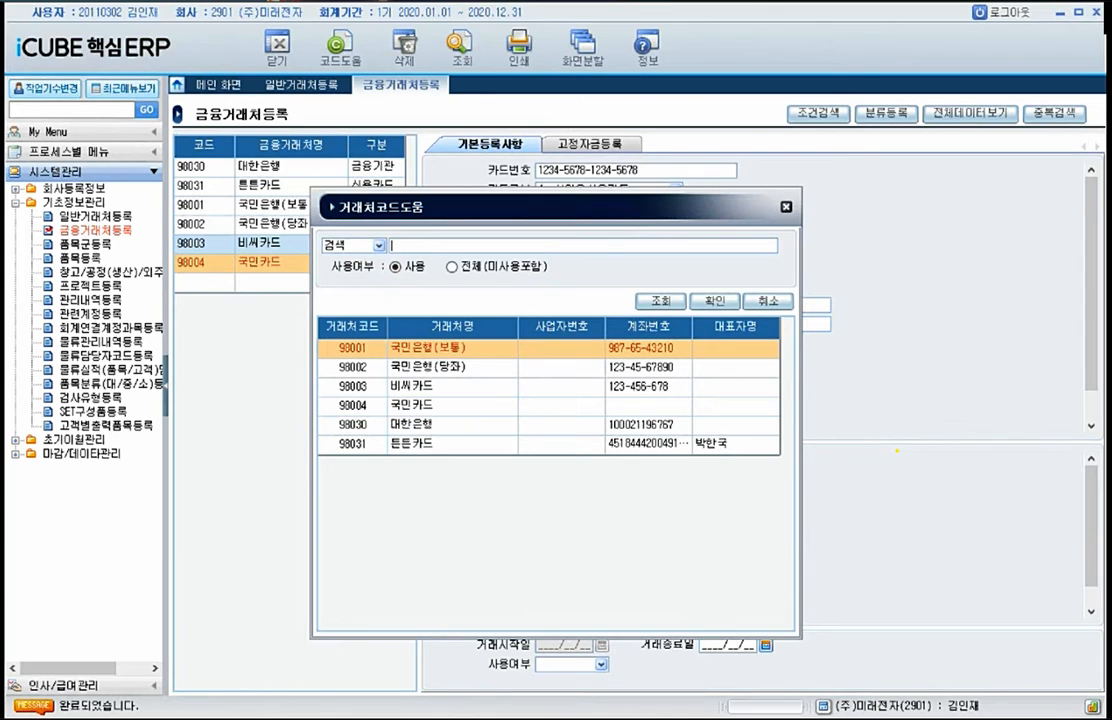
double_click(440, 347)
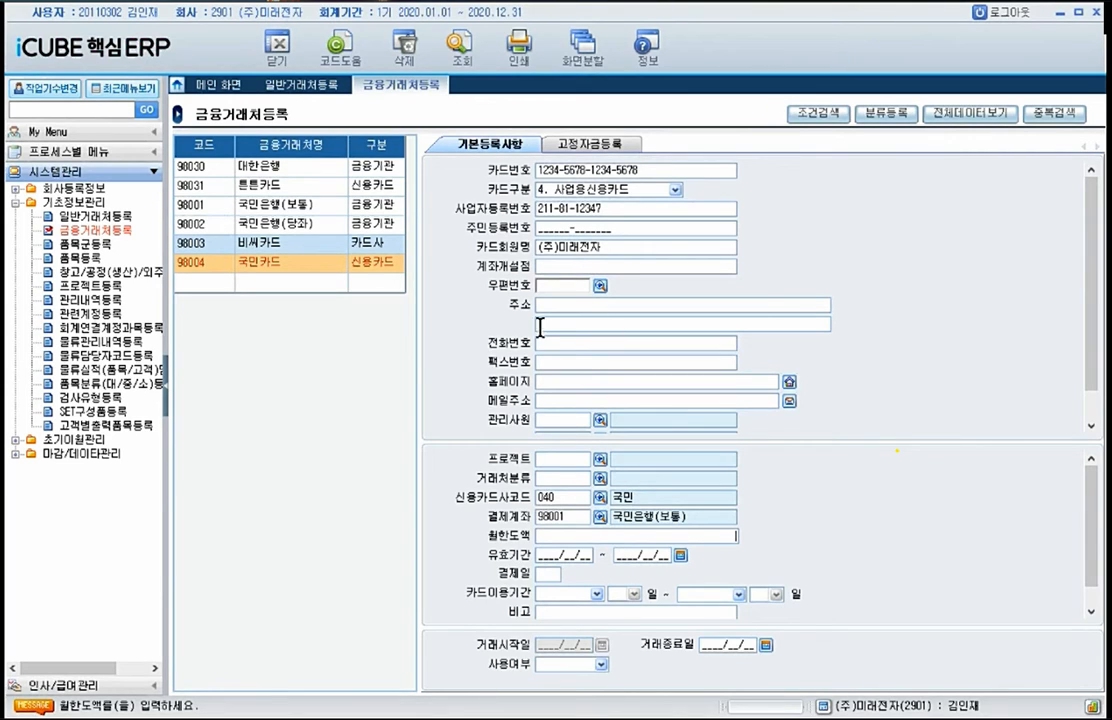
Step: Set the 국민카드 record's 비고 to 법인 and its 사용여부 to 1. 사용
scroll(650, 360, down, 2)
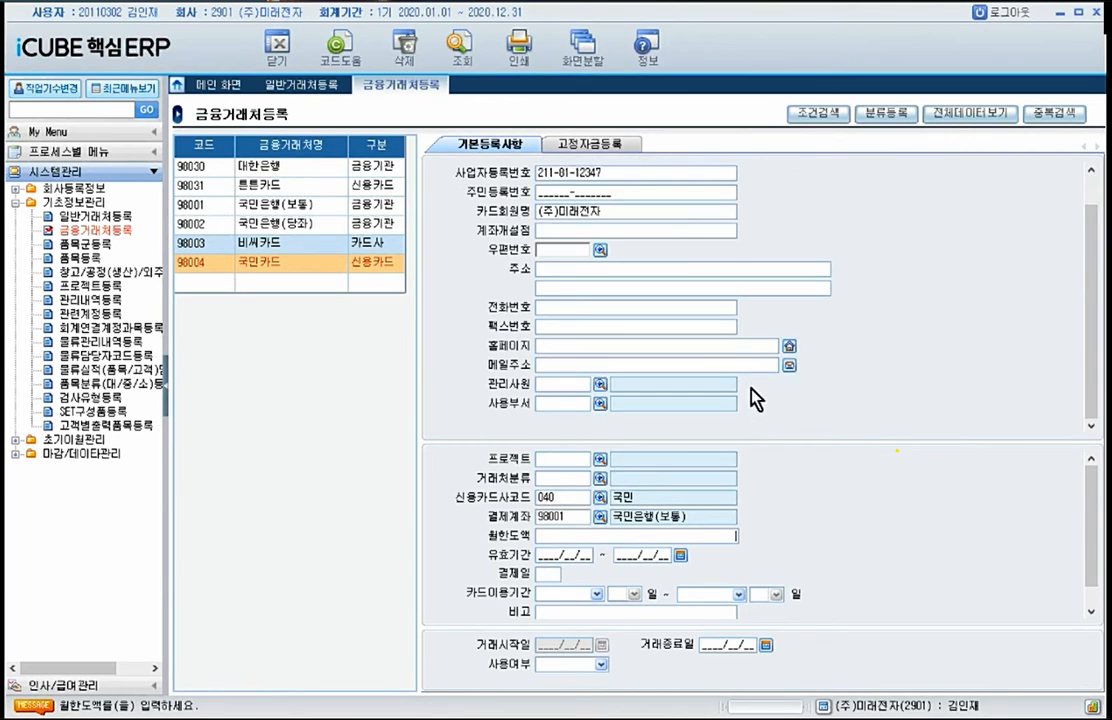
click(622, 609)
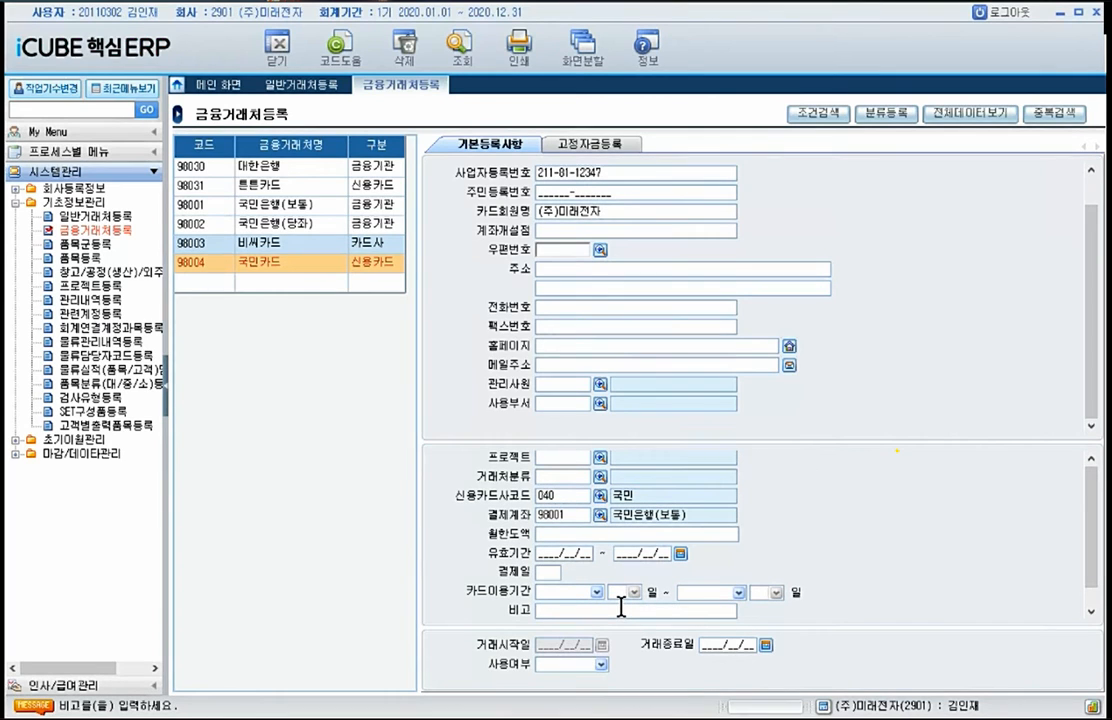
text(법인)
mouse_move(789, 585)
mouse_down()
mouse_move(796, 618)
mouse_move(853, 574)
mouse_up()
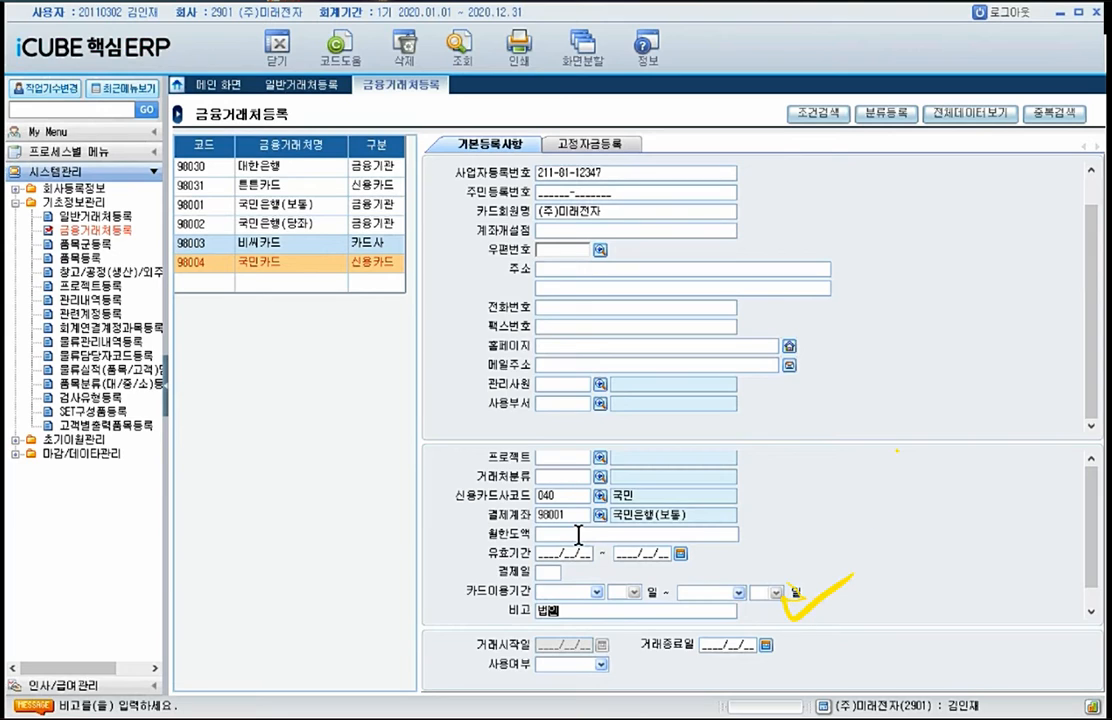
click(367, 265)
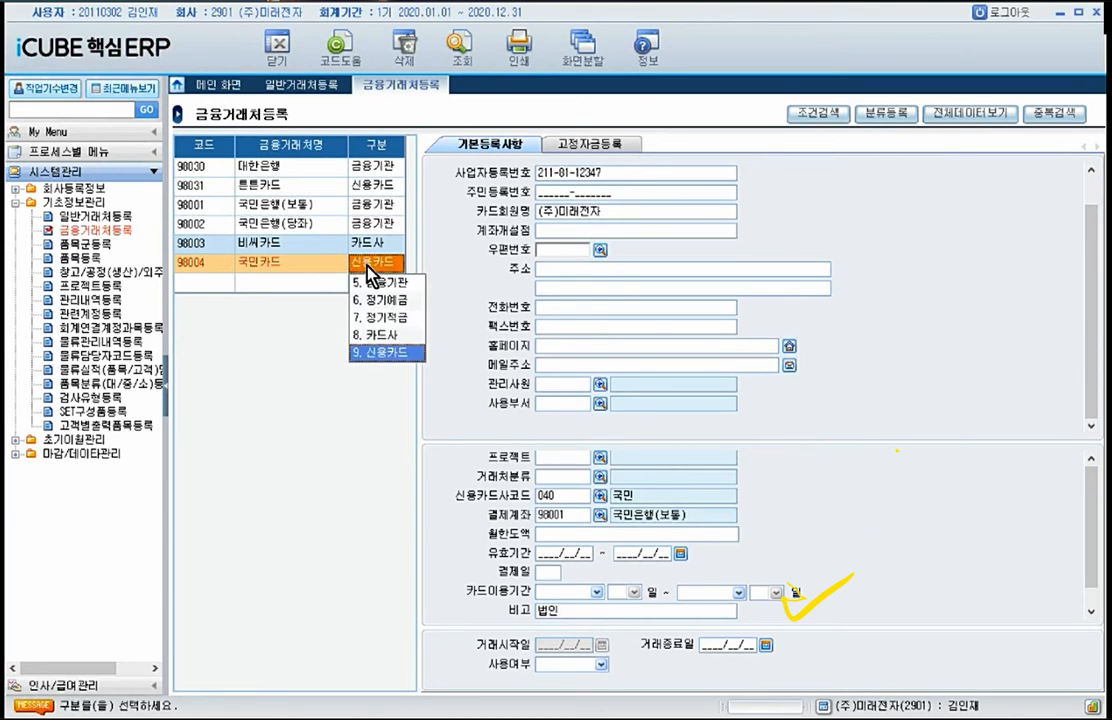
click(326, 262)
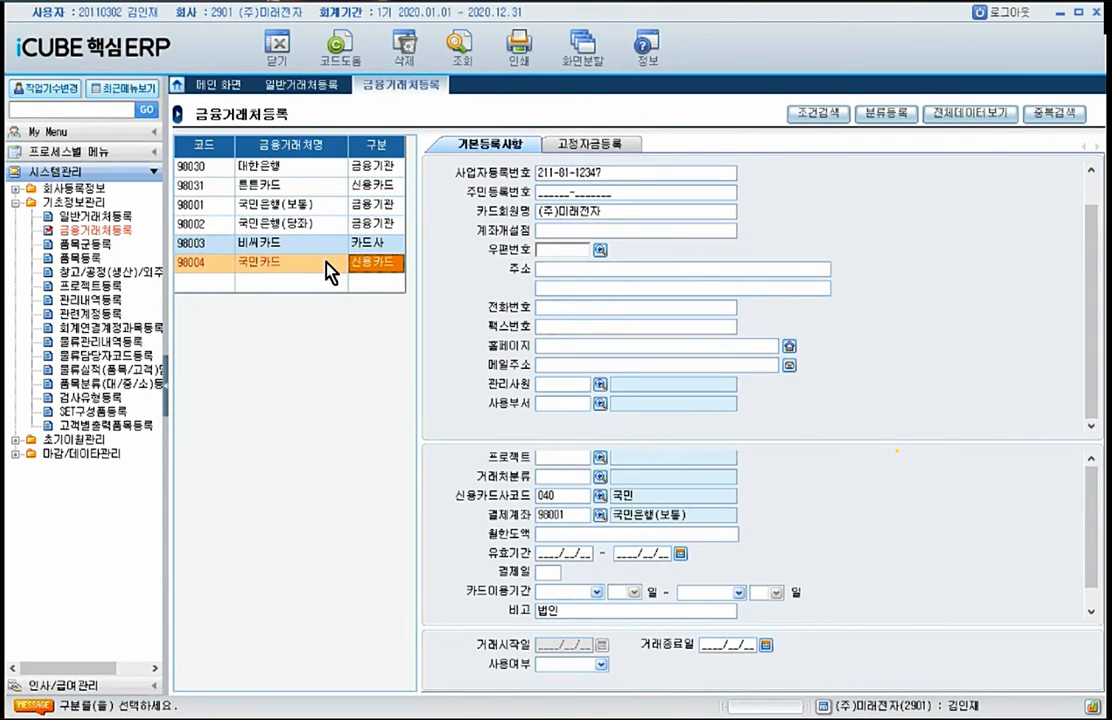
click(599, 664)
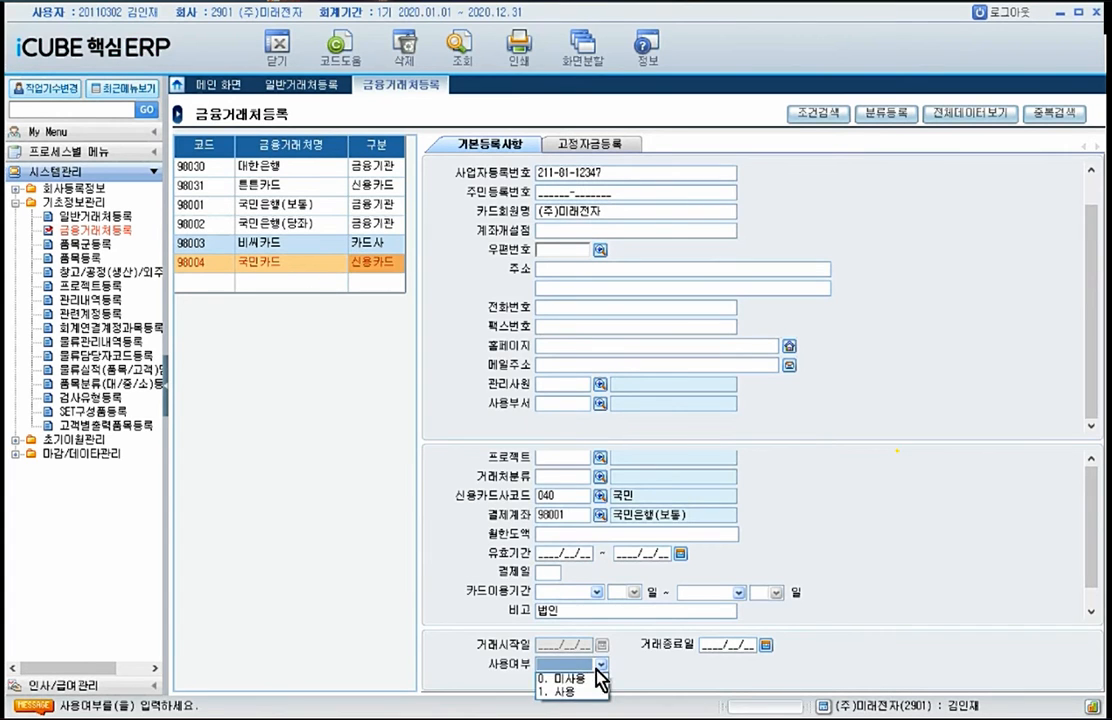
click(568, 693)
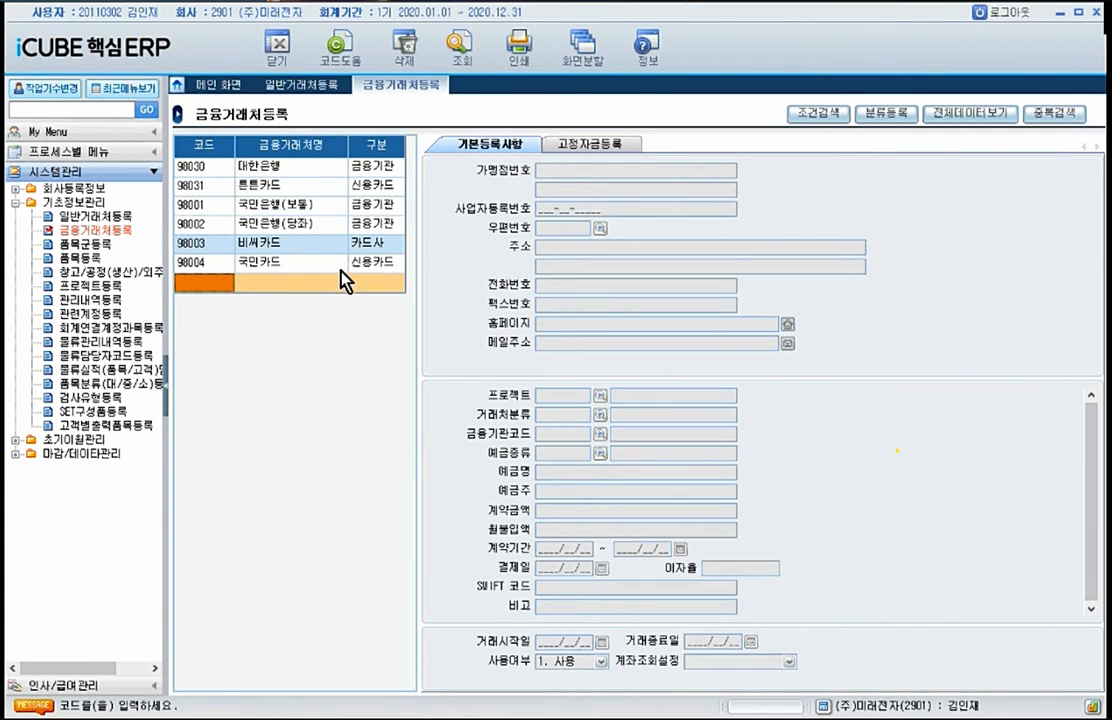
Step: Review the registered details of the financial partners from 국민카드 back to 대한은행
click(341, 267)
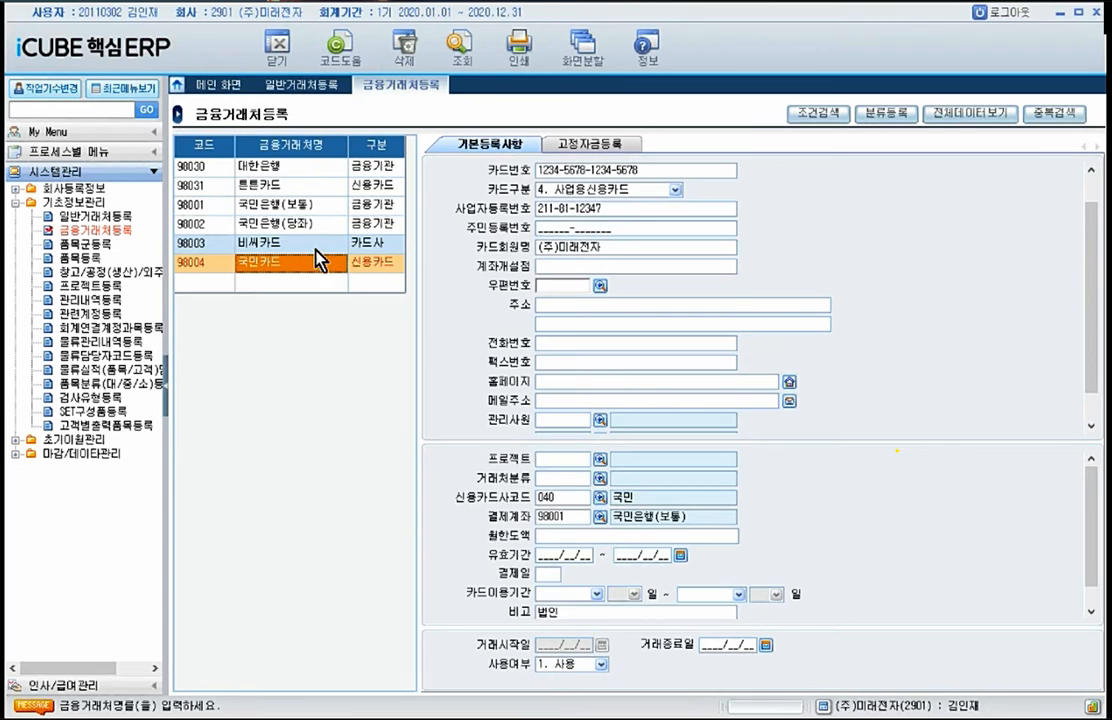
click(313, 244)
click(312, 210)
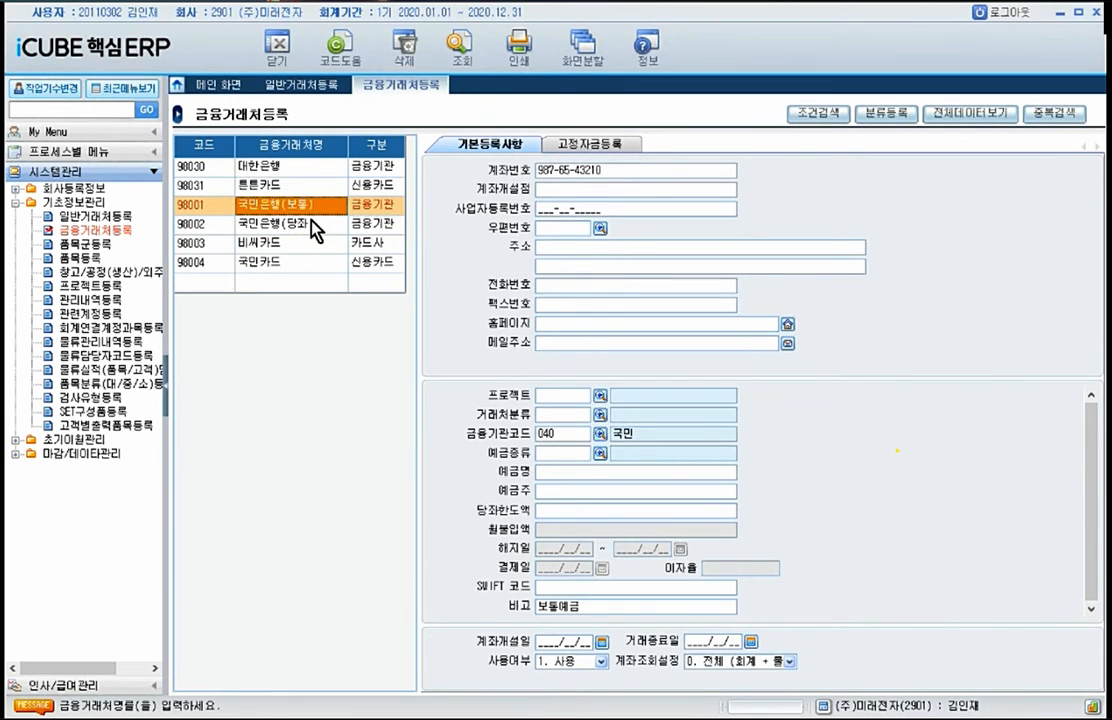
click(311, 221)
click(312, 187)
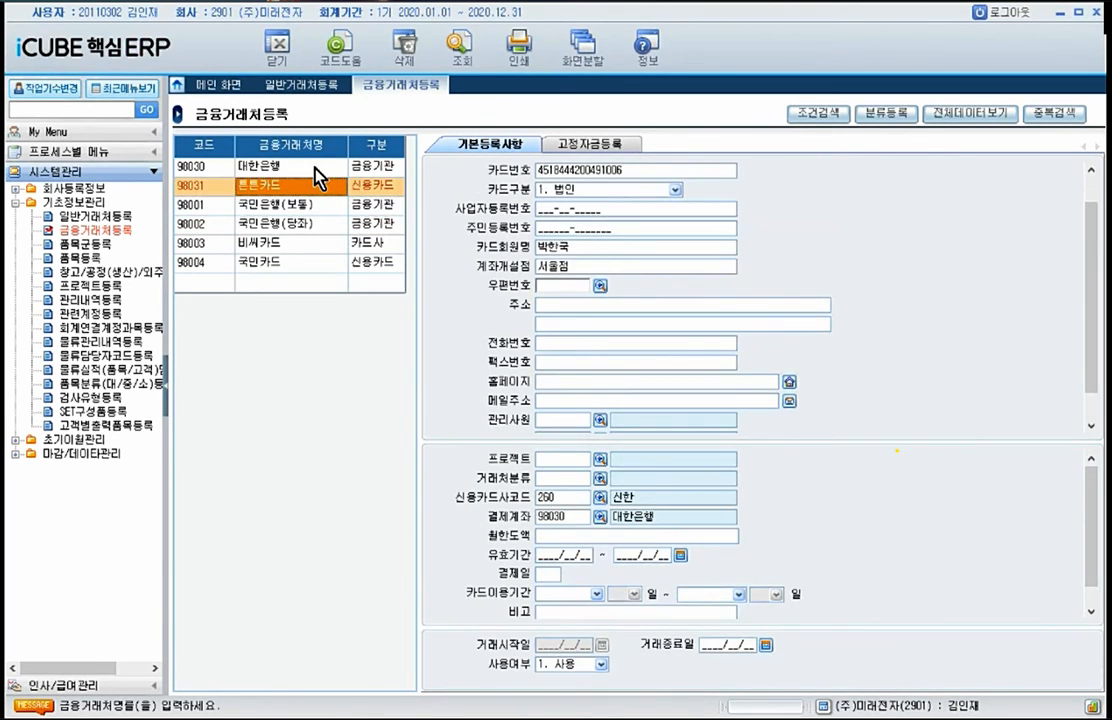
click(315, 166)
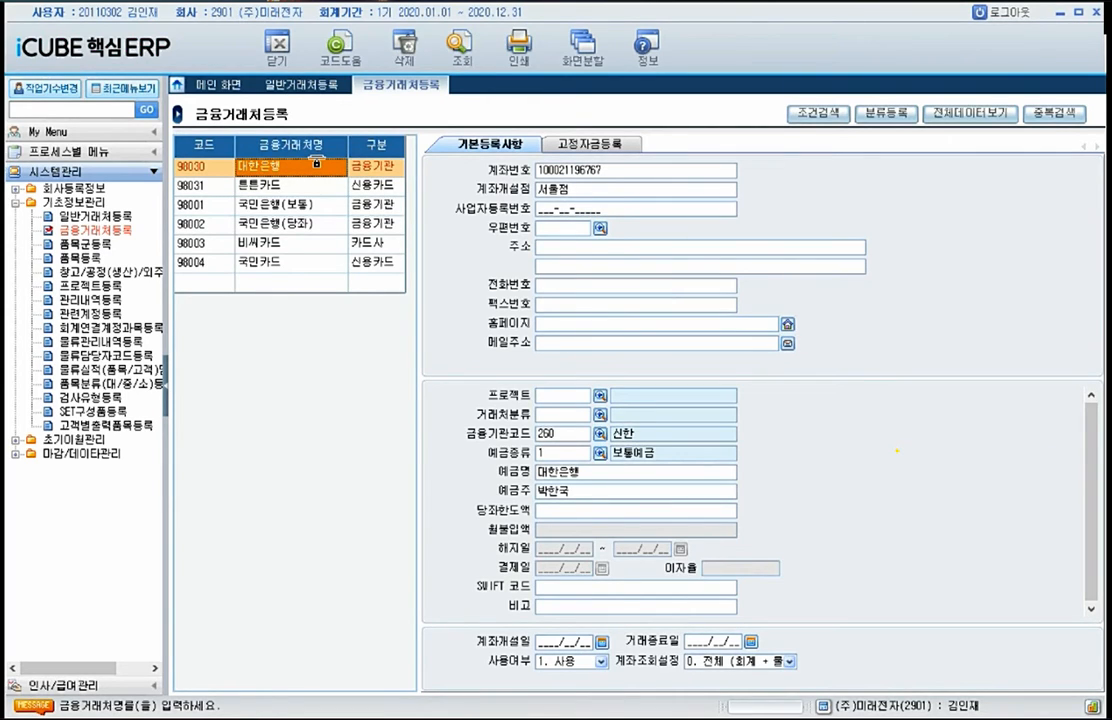
Step: Open 프로젝트등록 and add a project with code 1000, name 신제품A시리즈개 and 구분 진행
click(99, 286)
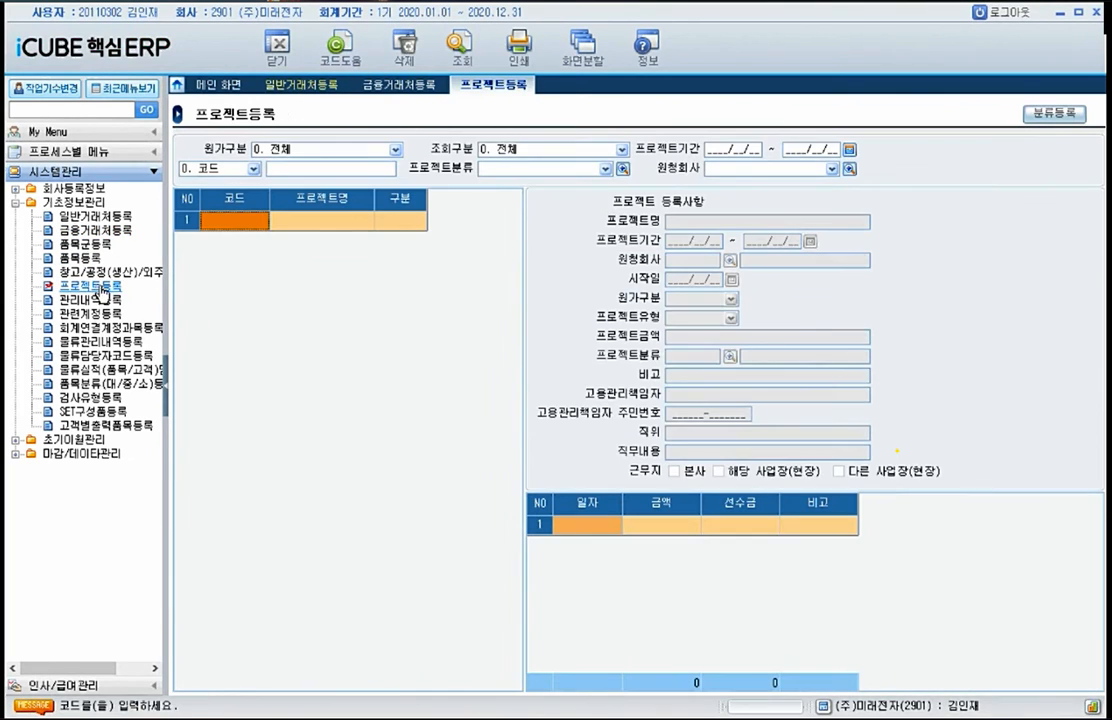
click(211, 221)
text(1000)
key(Return)
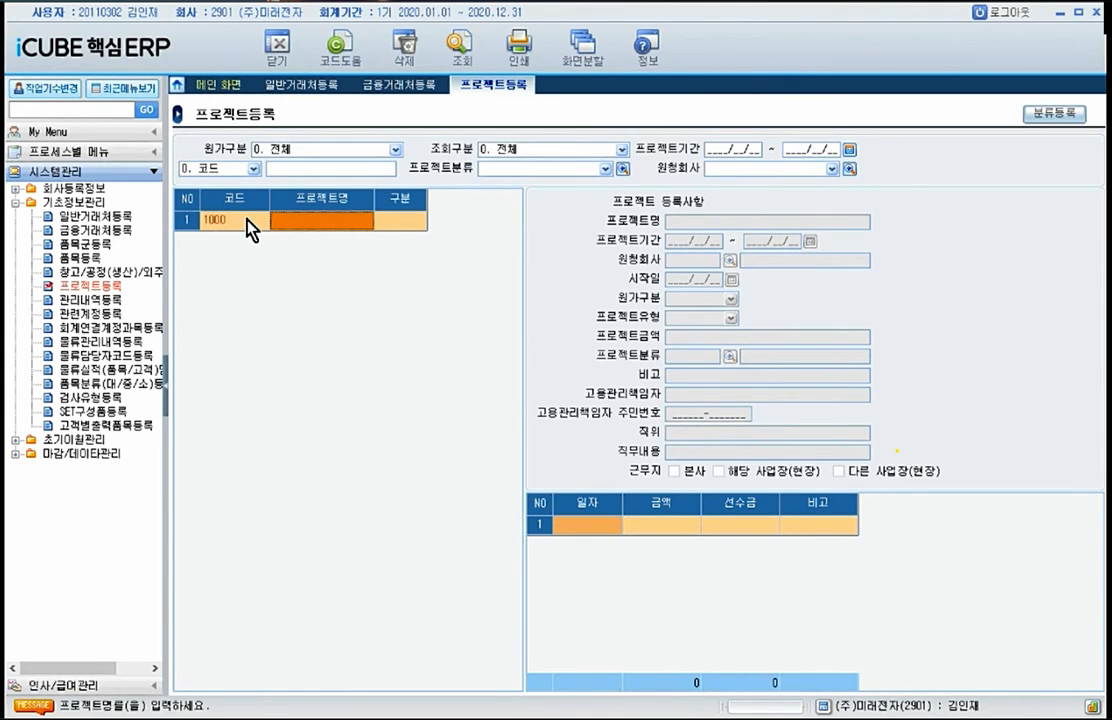
text(신제푸)
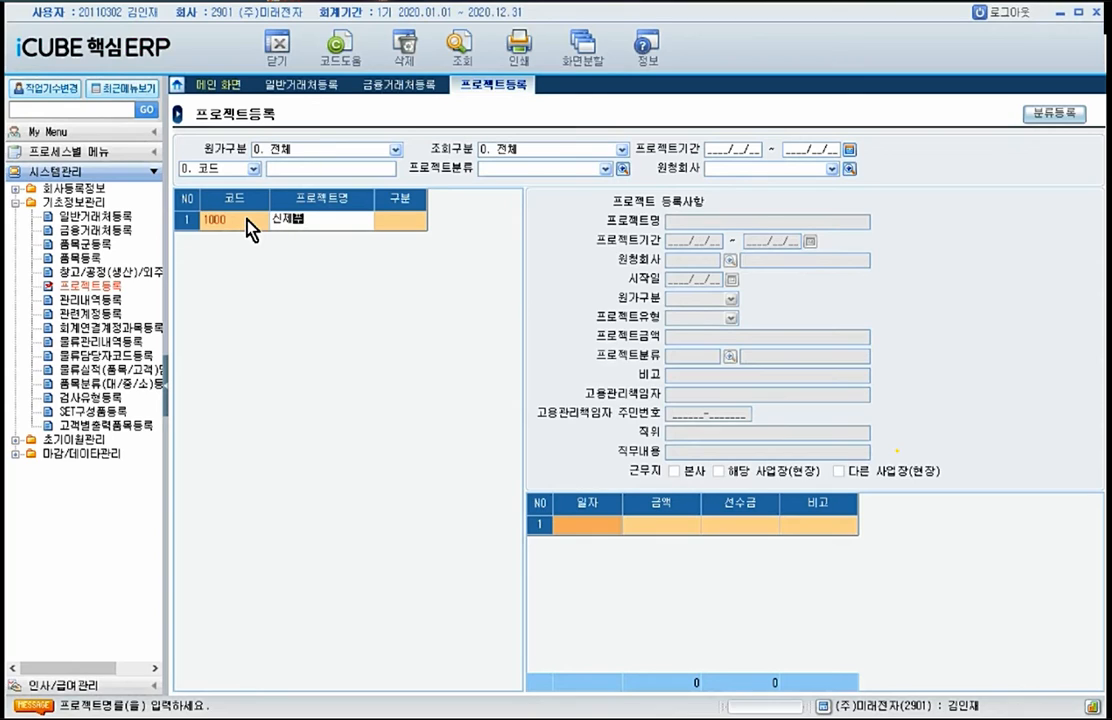
text(ㅁ)
text(서)
text(시리즈)
text(개)
click(401, 226)
click(400, 256)
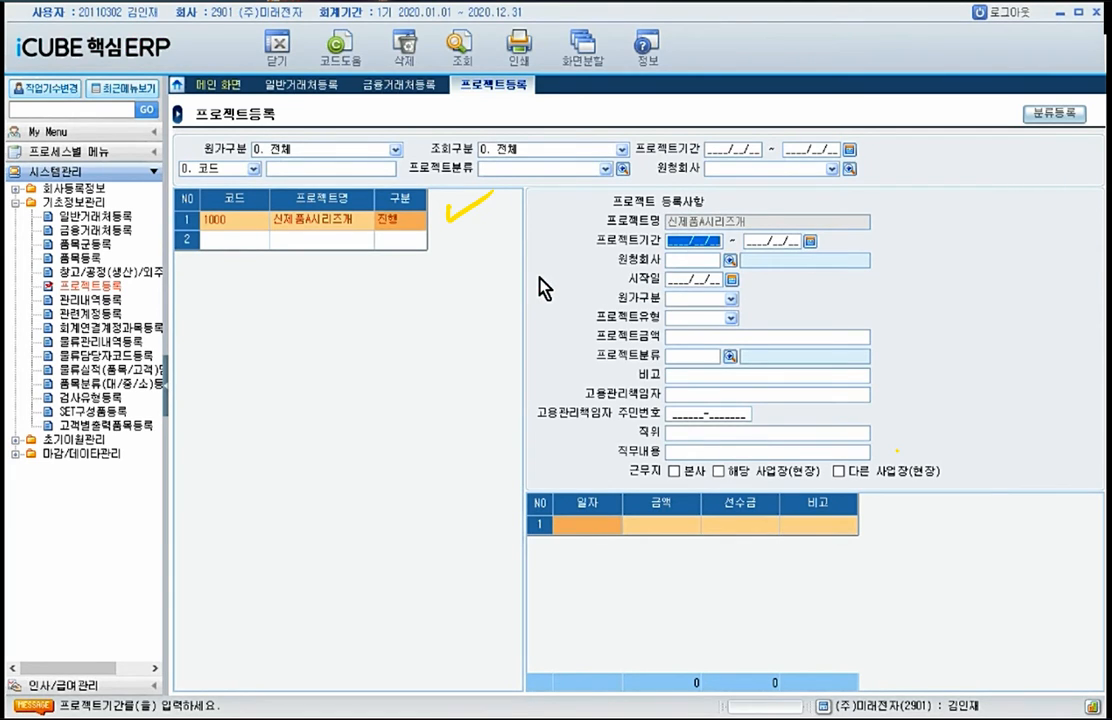
Step: Set project 1000's 원가구분 to 1. 제조 and its 프로젝트유형 to 1. 직접
click(718, 298)
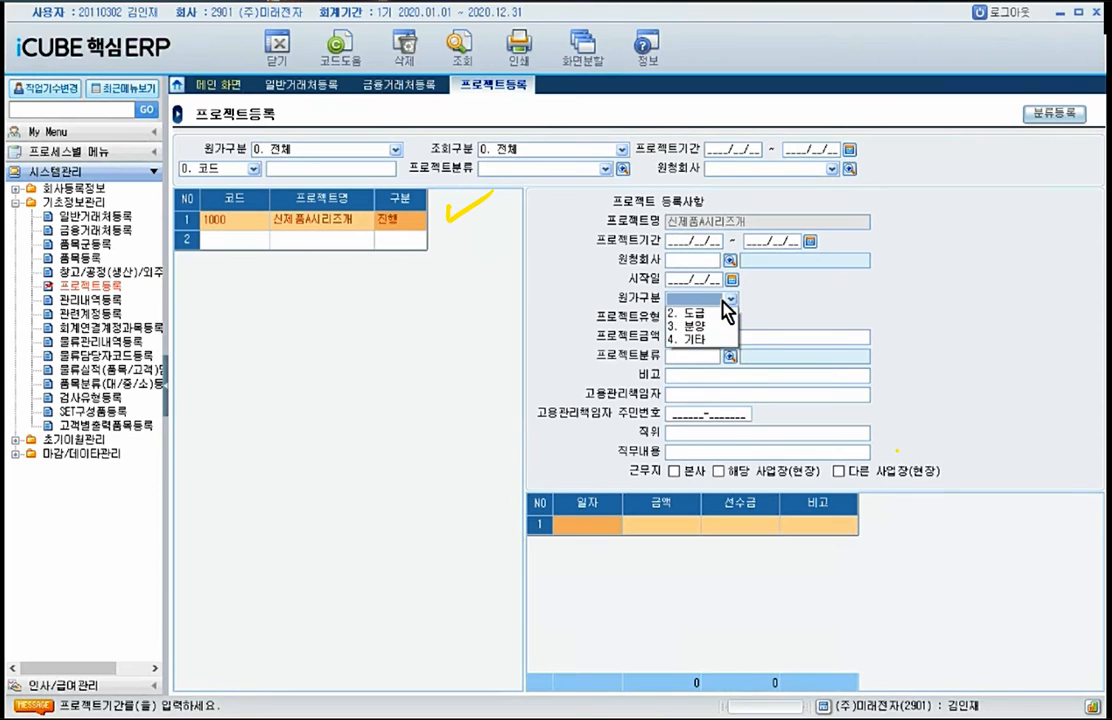
click(713, 322)
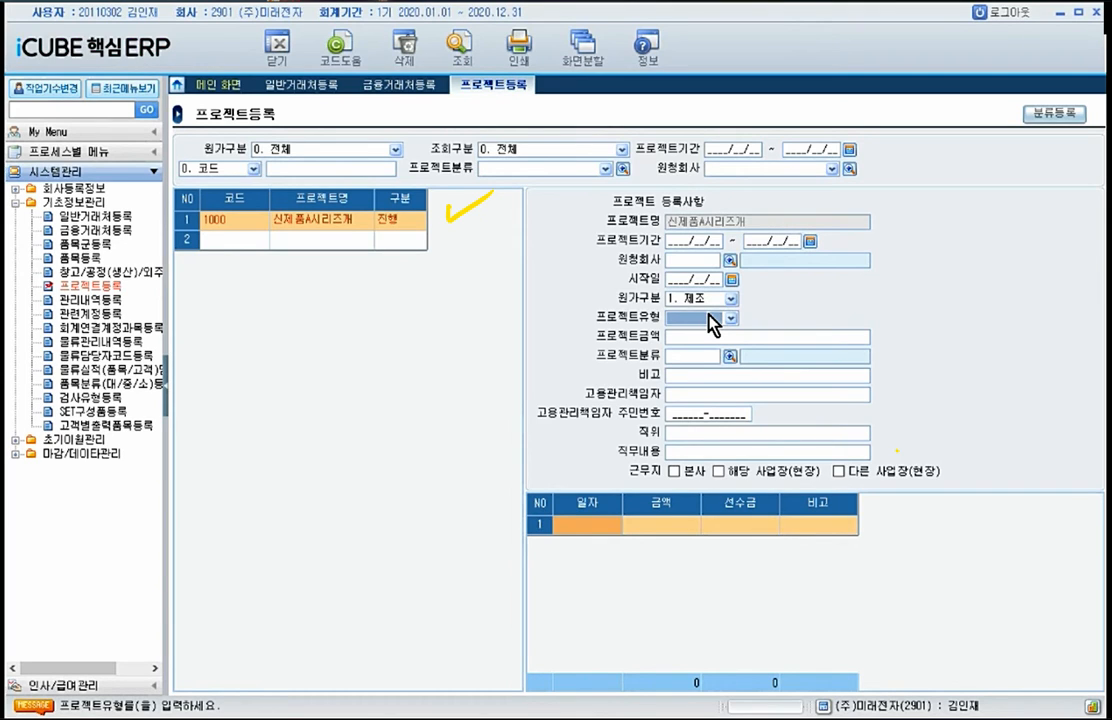
click(713, 322)
click(700, 332)
Step: Add a project with code 2000, name 신제품B시리즈개발 and 구분 1. 진행
click(246, 241)
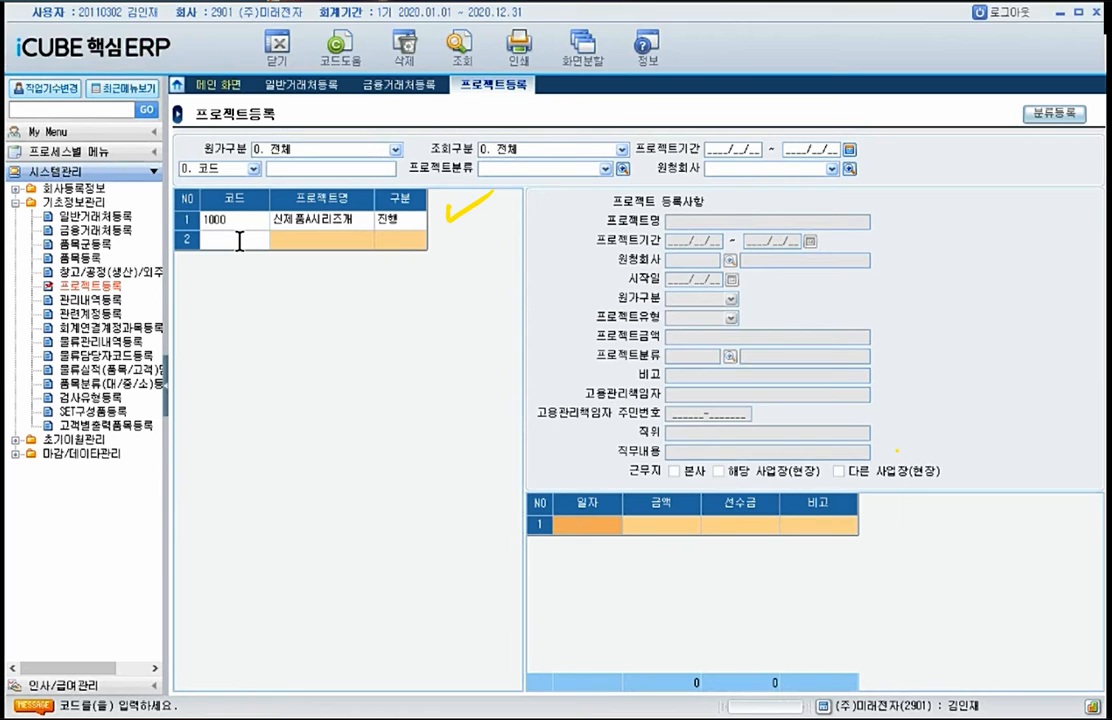
text(2000)
key(Return)
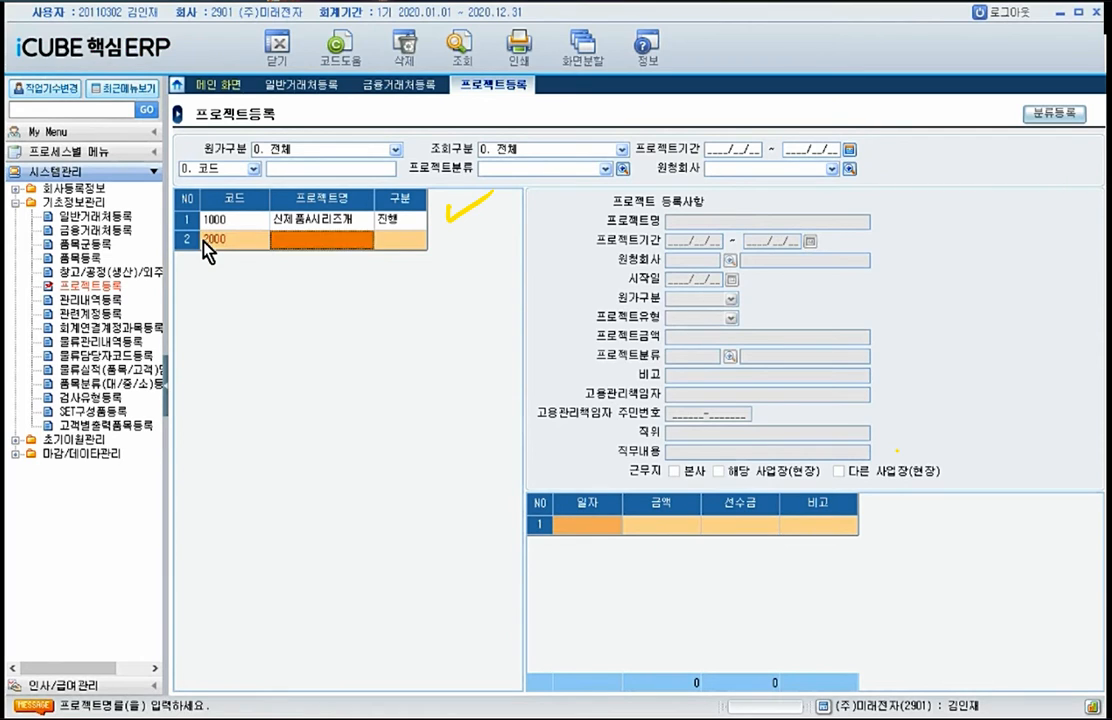
text(신제)
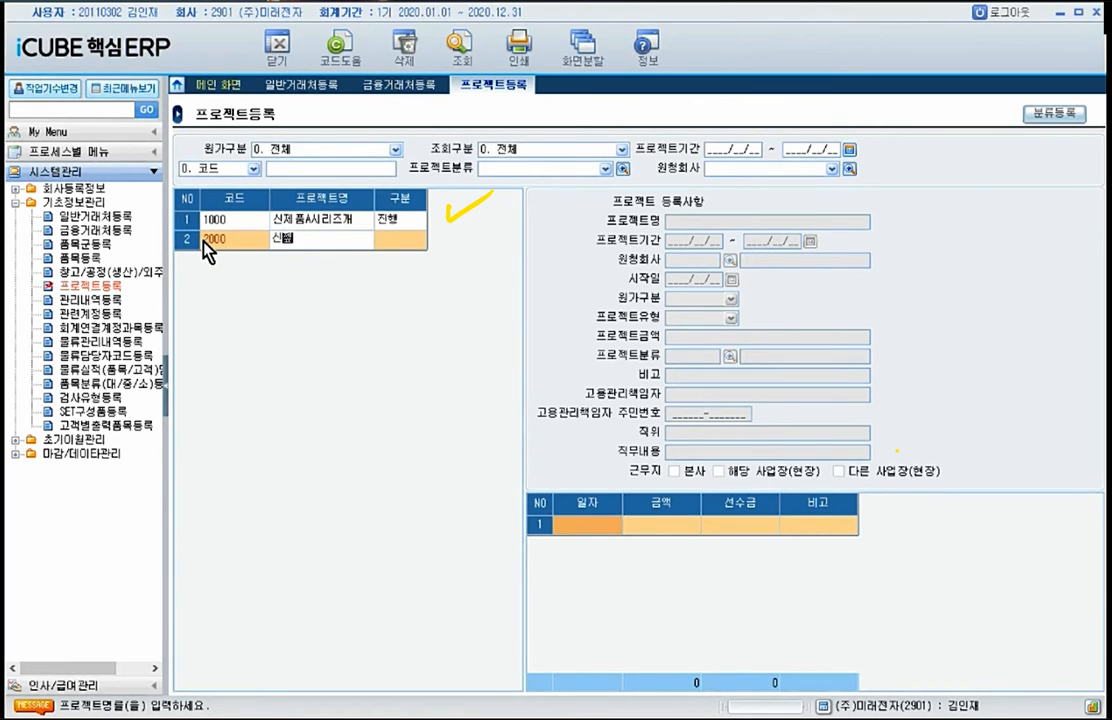
text(품B시리즈개발)
key(Return)
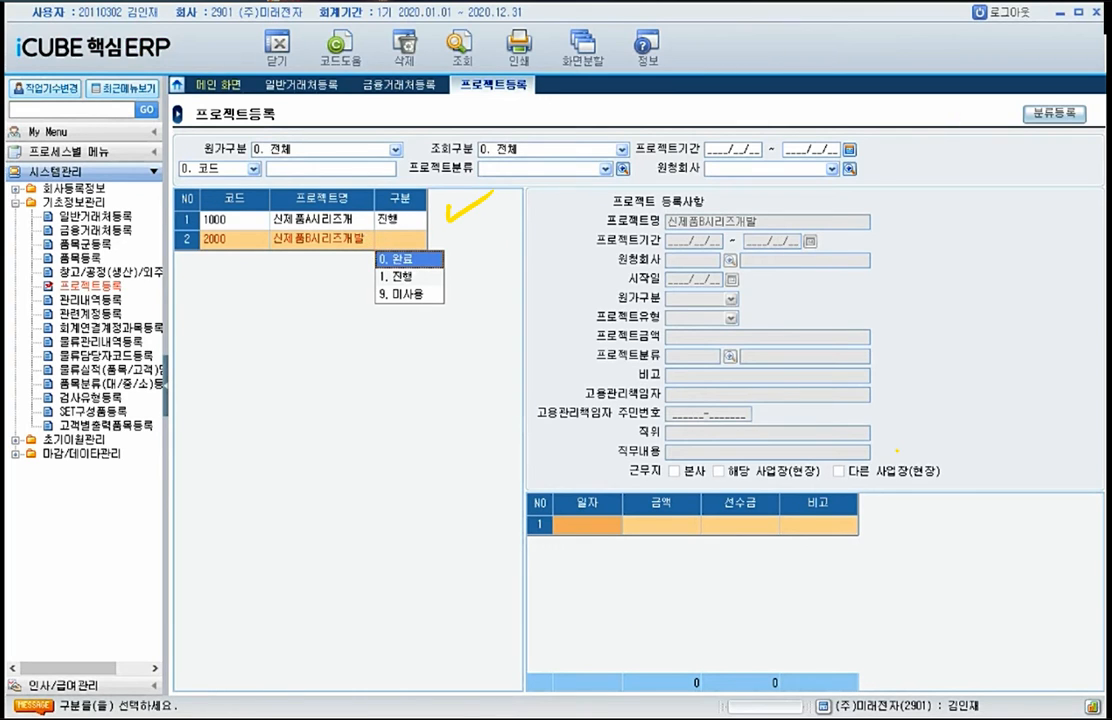
click(408, 277)
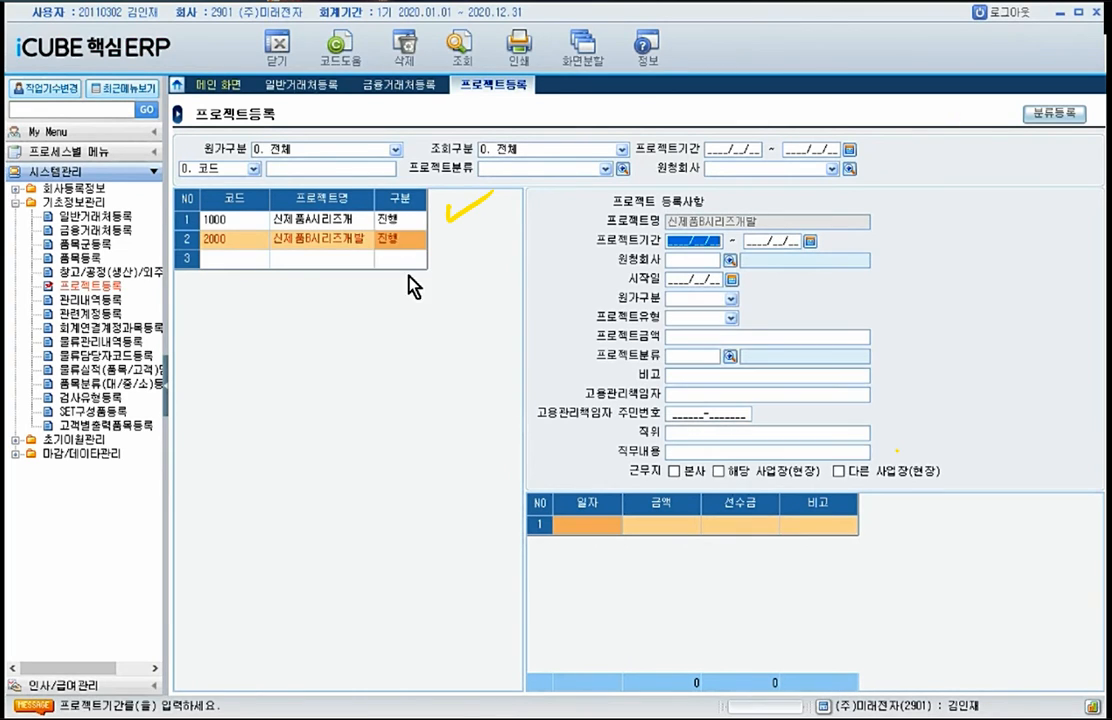
Step: Correct project 1000's name to 신제품A시리즈개발
click(354, 223)
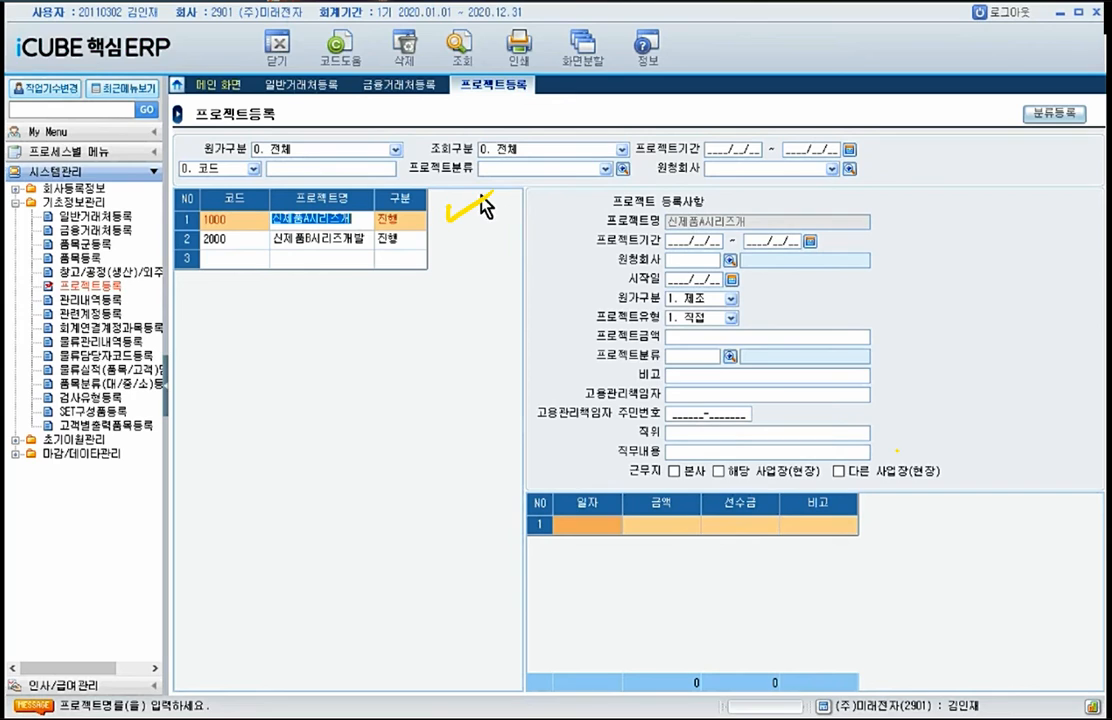
text(발)
key(Return)
key(Return)
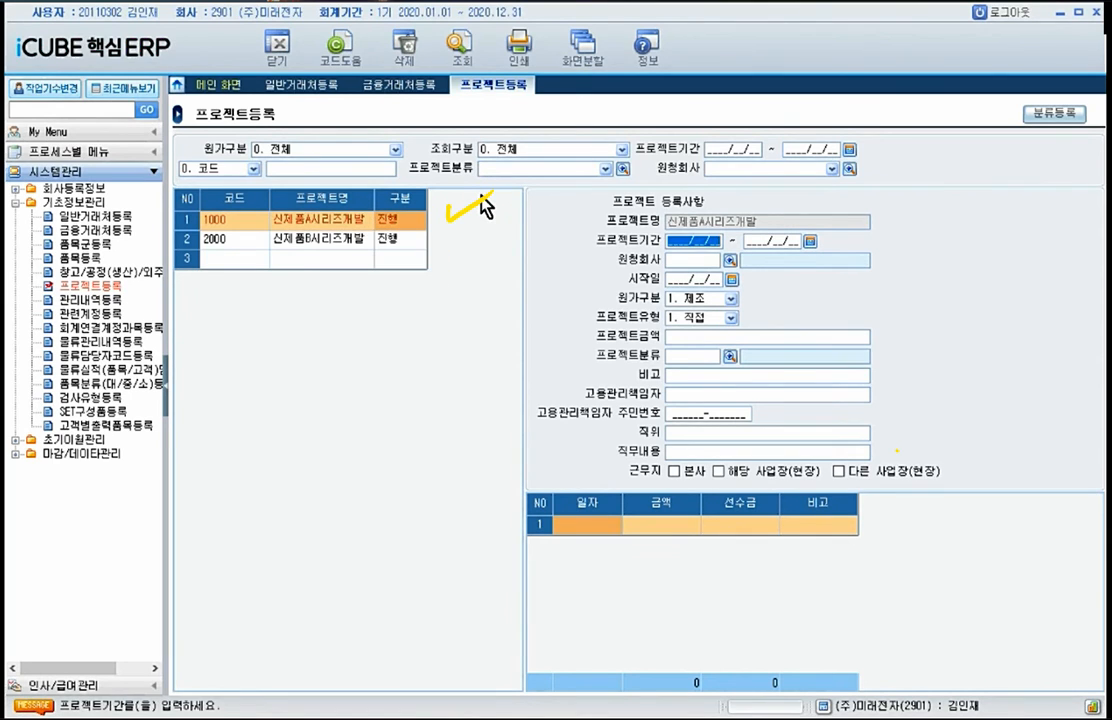
Step: Set the 신제품B시리즈개발 project's 원가구분 to 1. 제조 and its 프로젝트유형 to 1. 직접
click(387, 241)
click(367, 260)
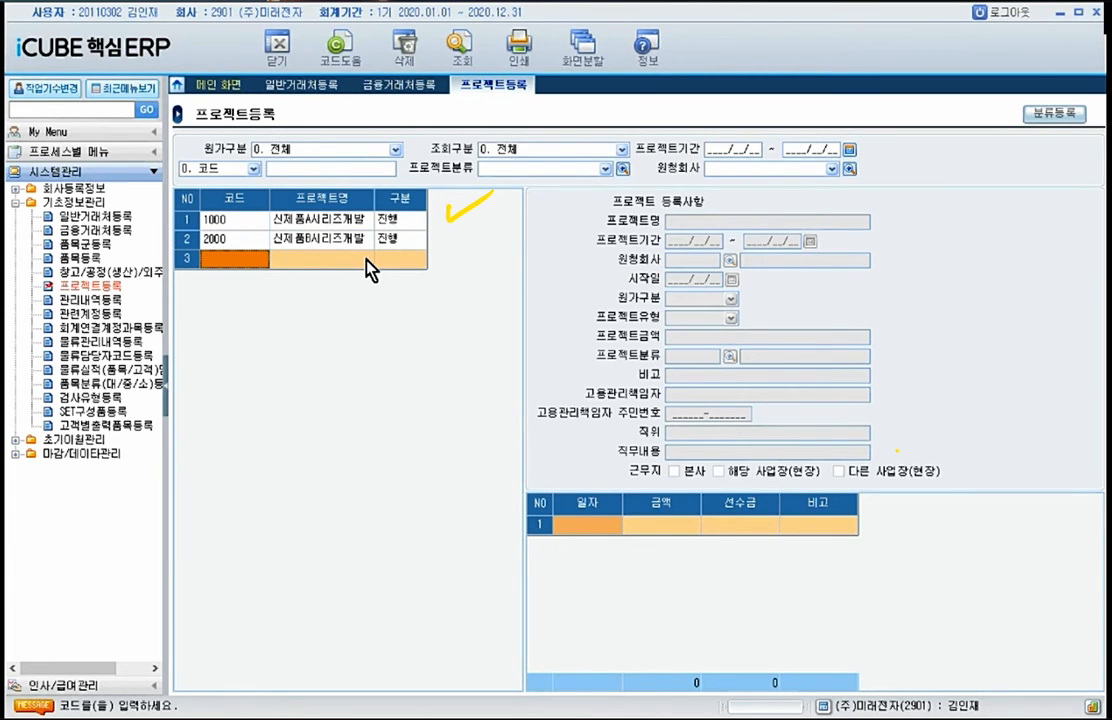
click(345, 240)
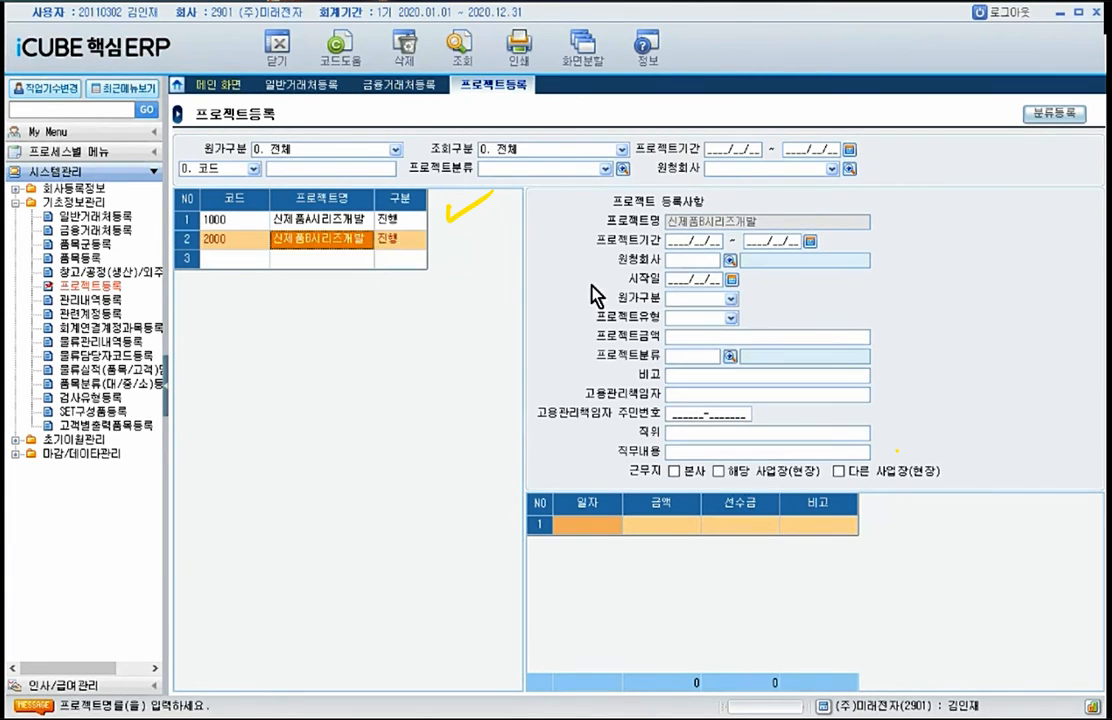
click(731, 298)
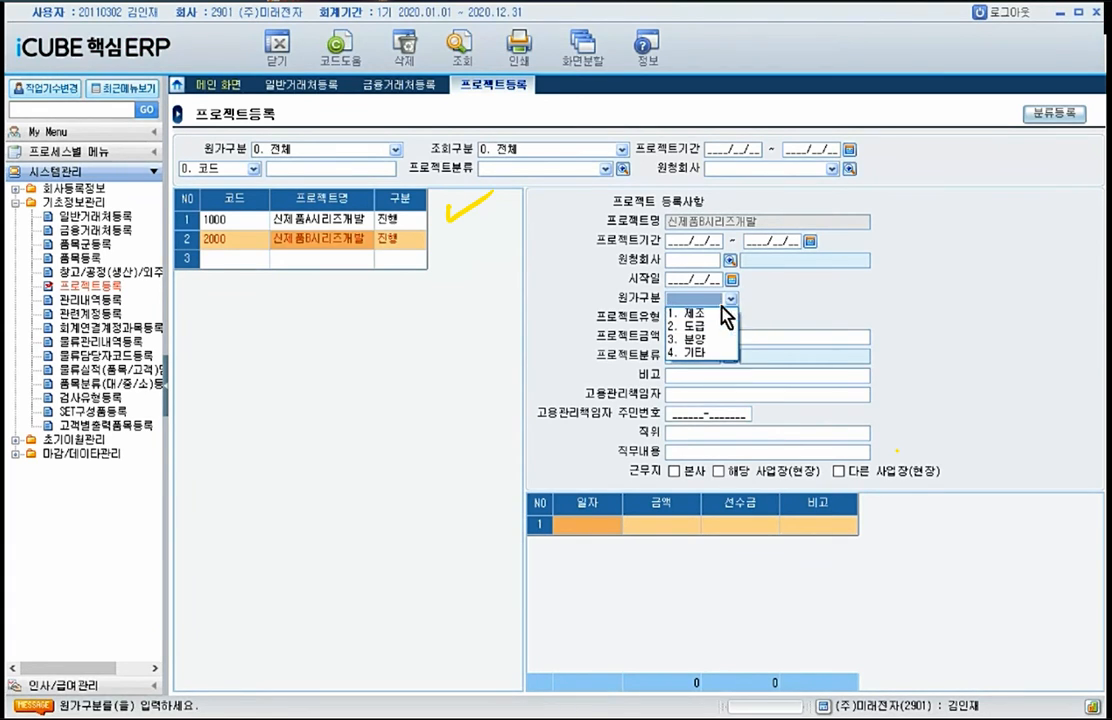
click(710, 316)
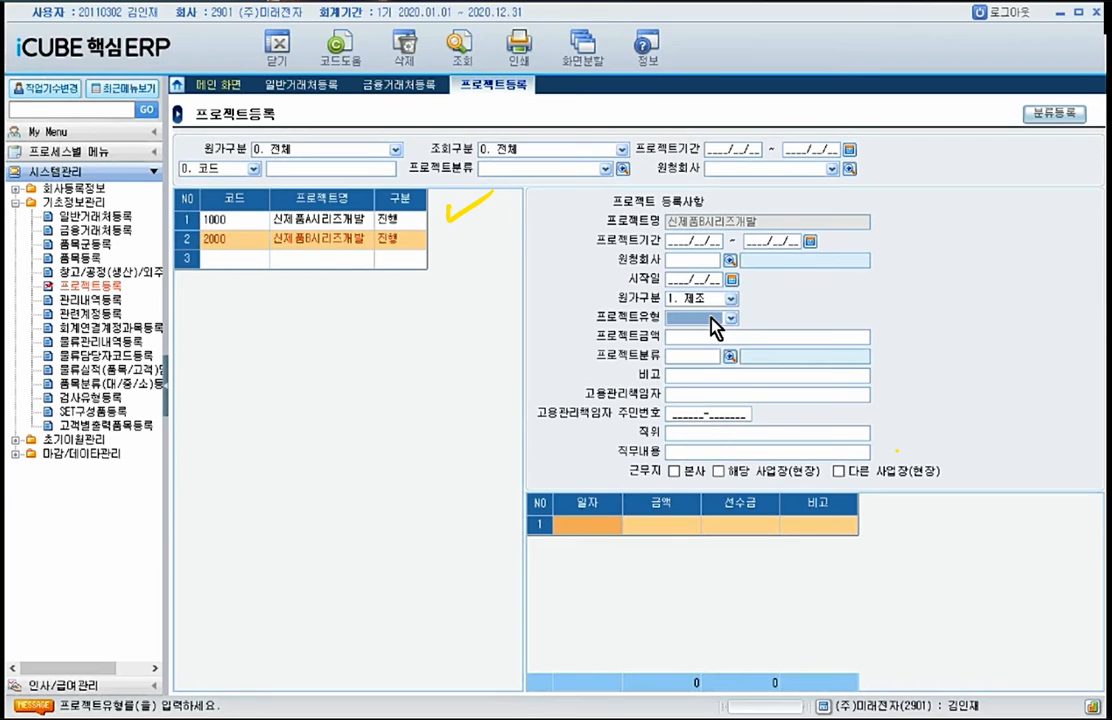
click(711, 317)
key(Return)
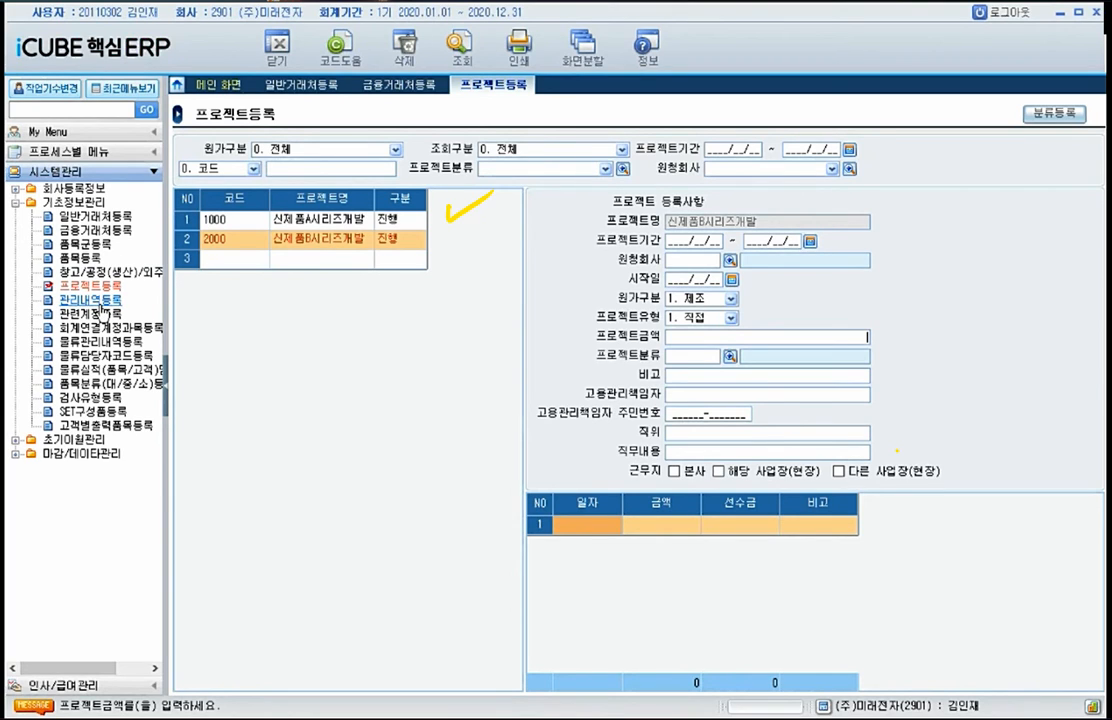
Step: Open 관리내역등록, filter the items by 조회구분 1. 회계 and select the 증빙구분 item
click(98, 301)
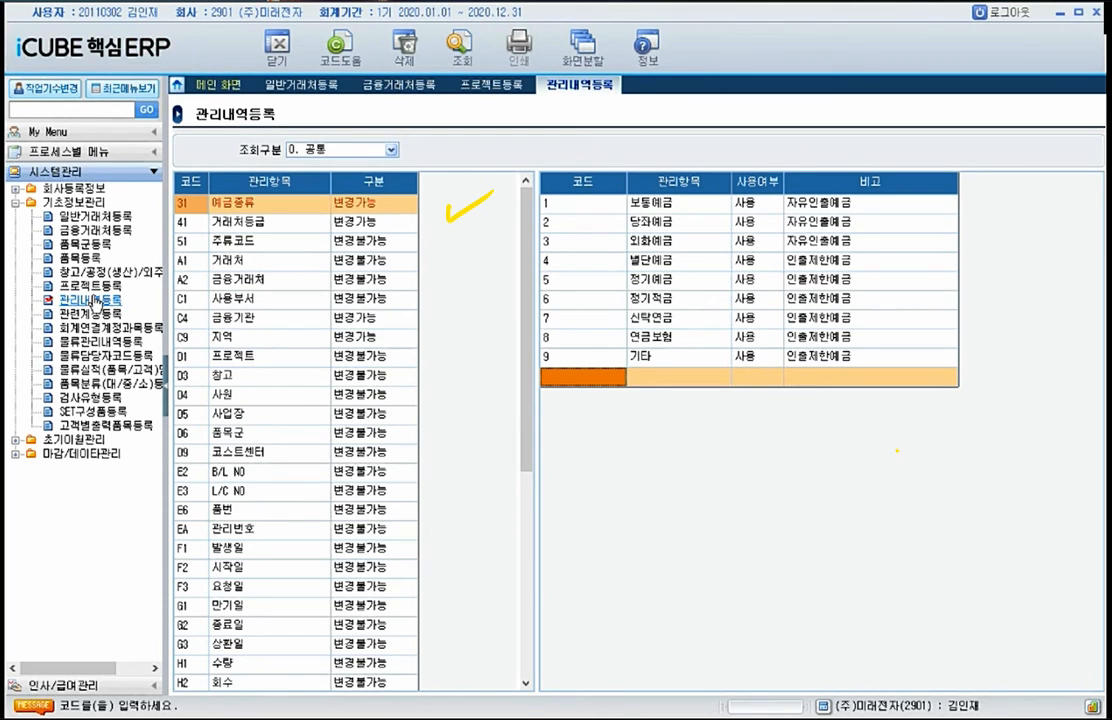
click(372, 150)
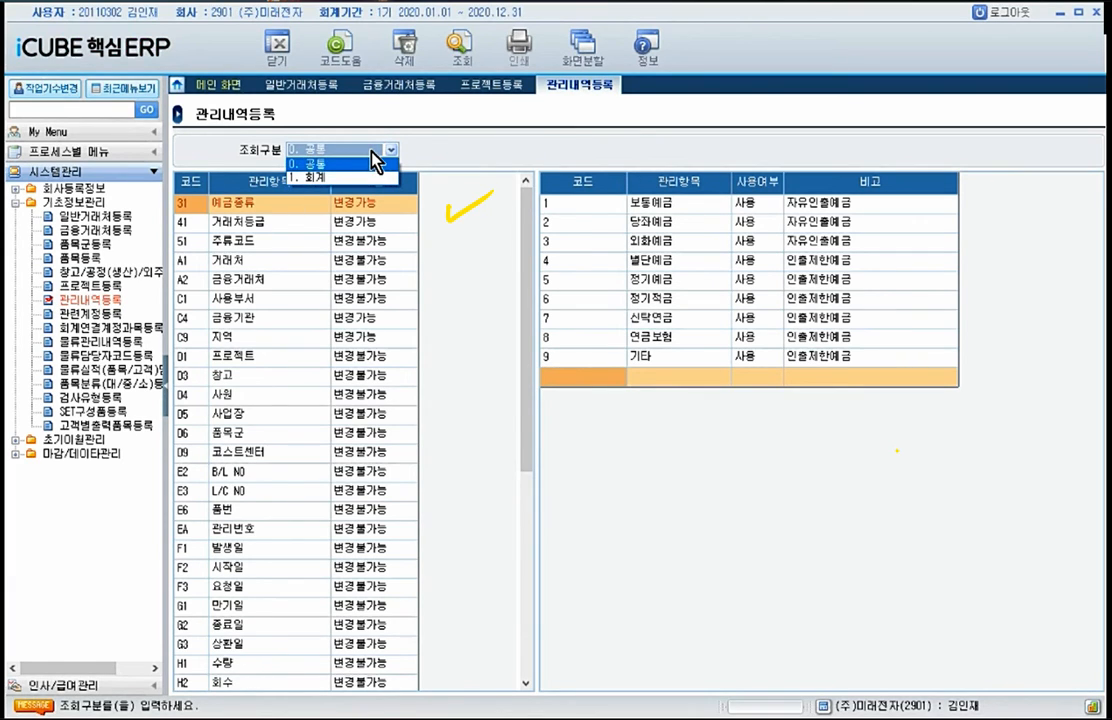
click(355, 177)
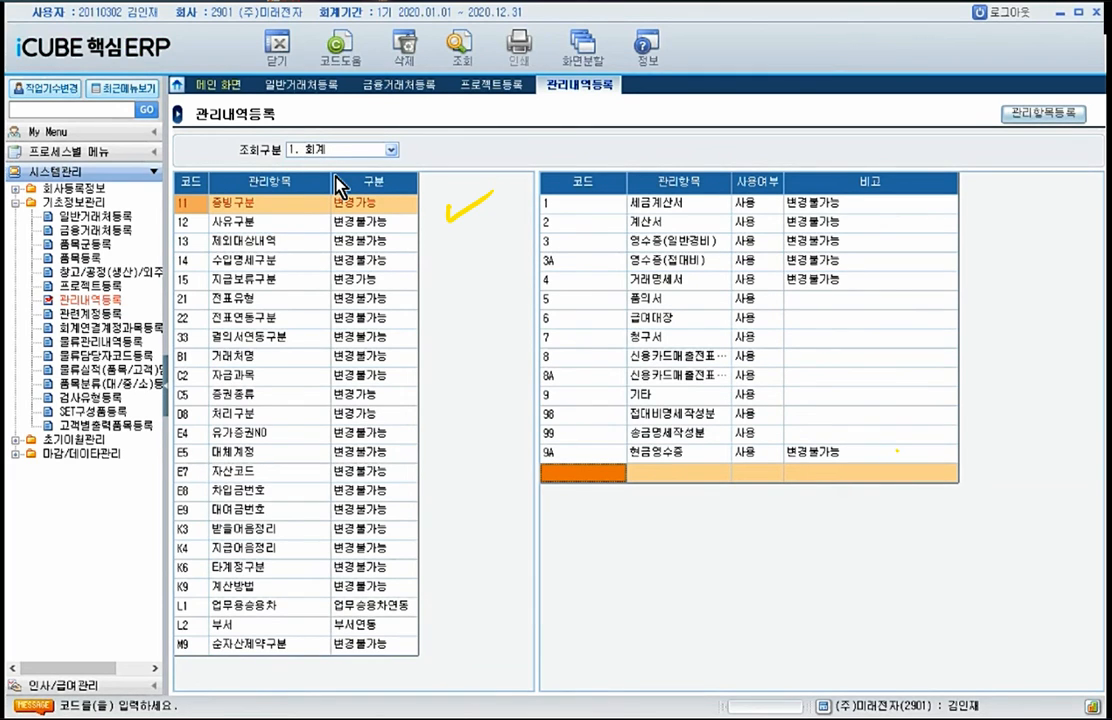
click(243, 207)
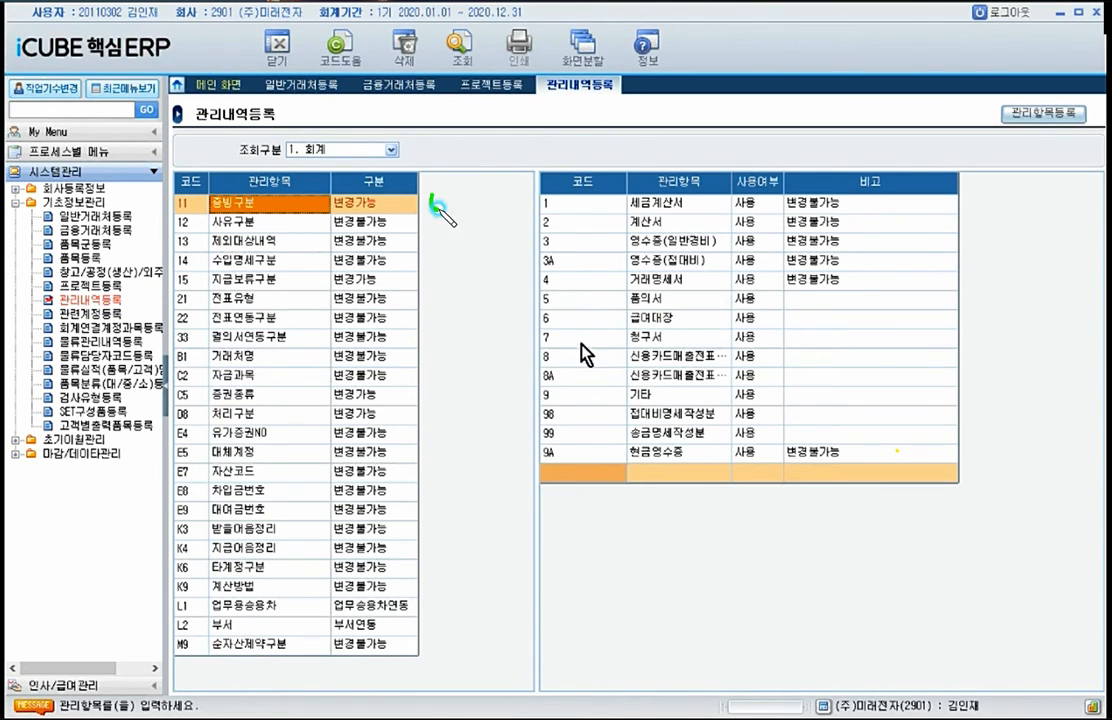
Step: Add a 증빙구분 detail with code 10, name 지출결의 and 사용여부 1. 사용
click(567, 473)
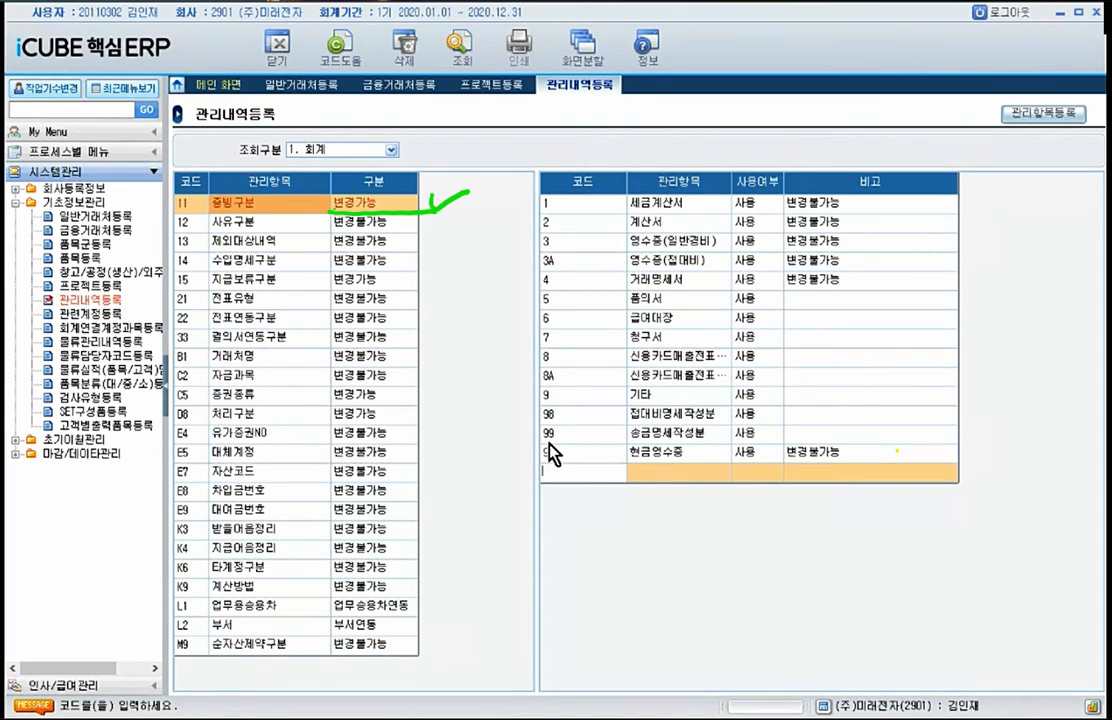
text(10.)
key(Return)
text(지출결의서)
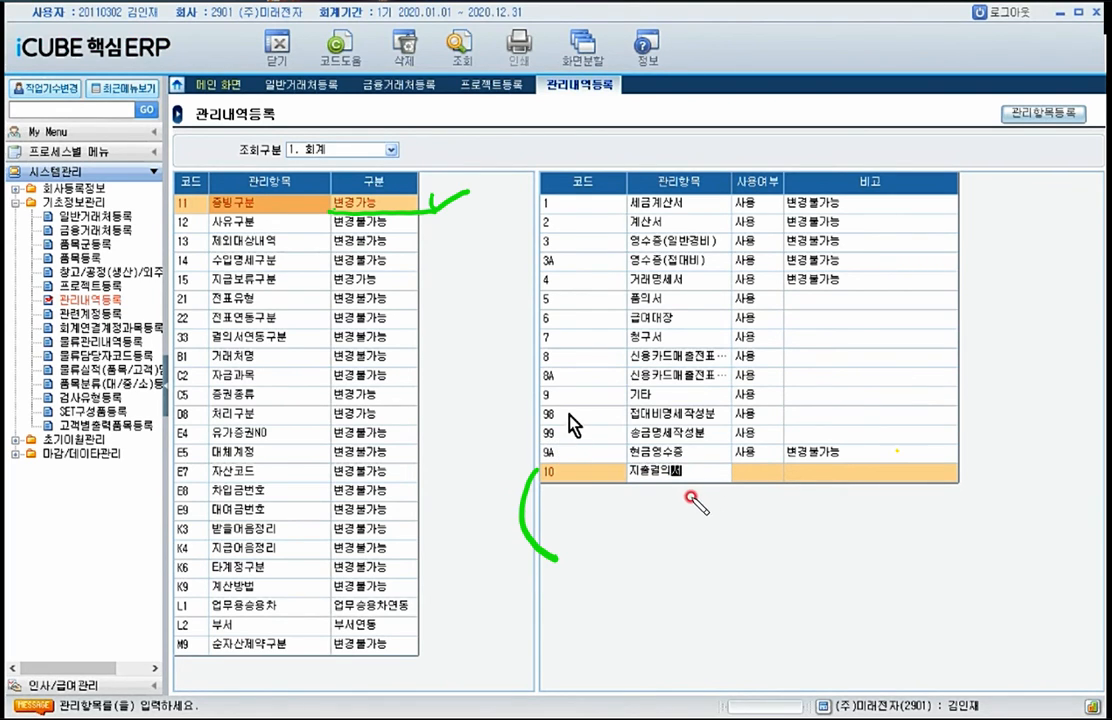
click(778, 470)
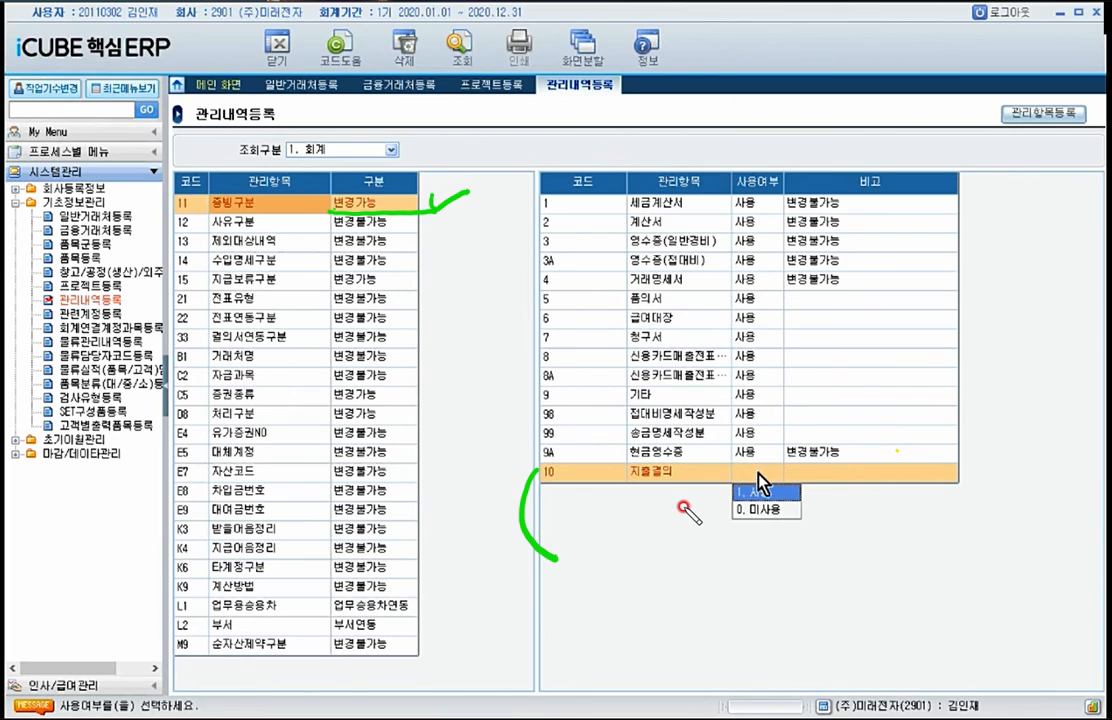
click(762, 497)
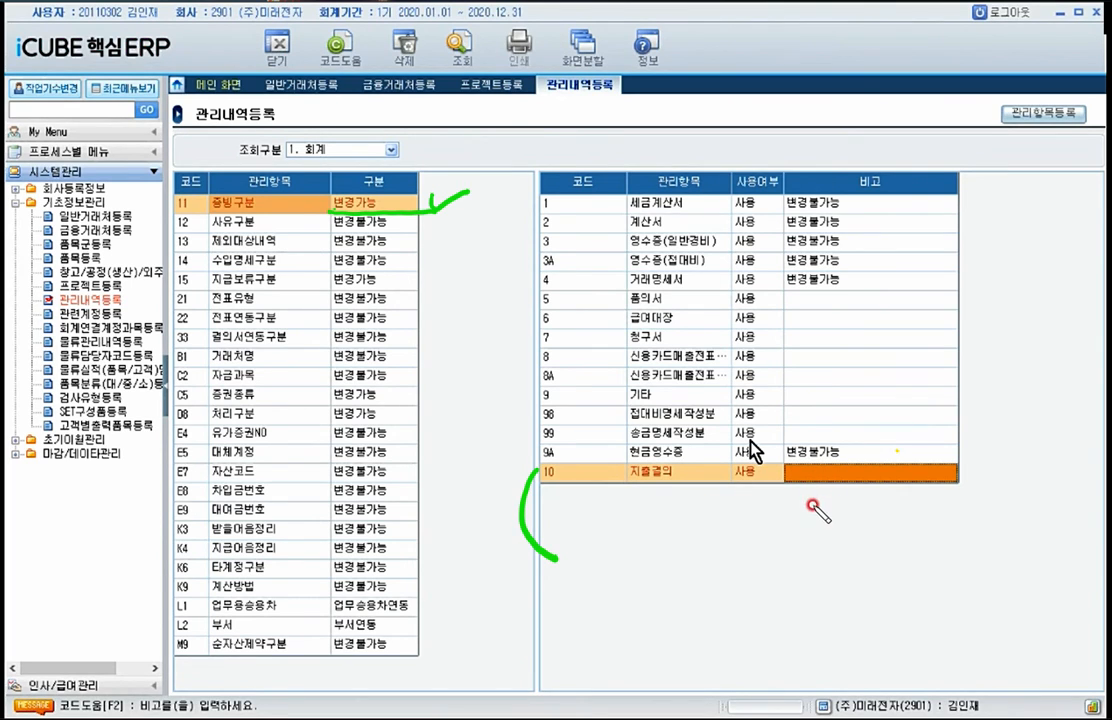
key(Return)
Step: Add a 증빙구분 detail with code 11, name 입금표 and 사용여부 1. 사용
text(11)
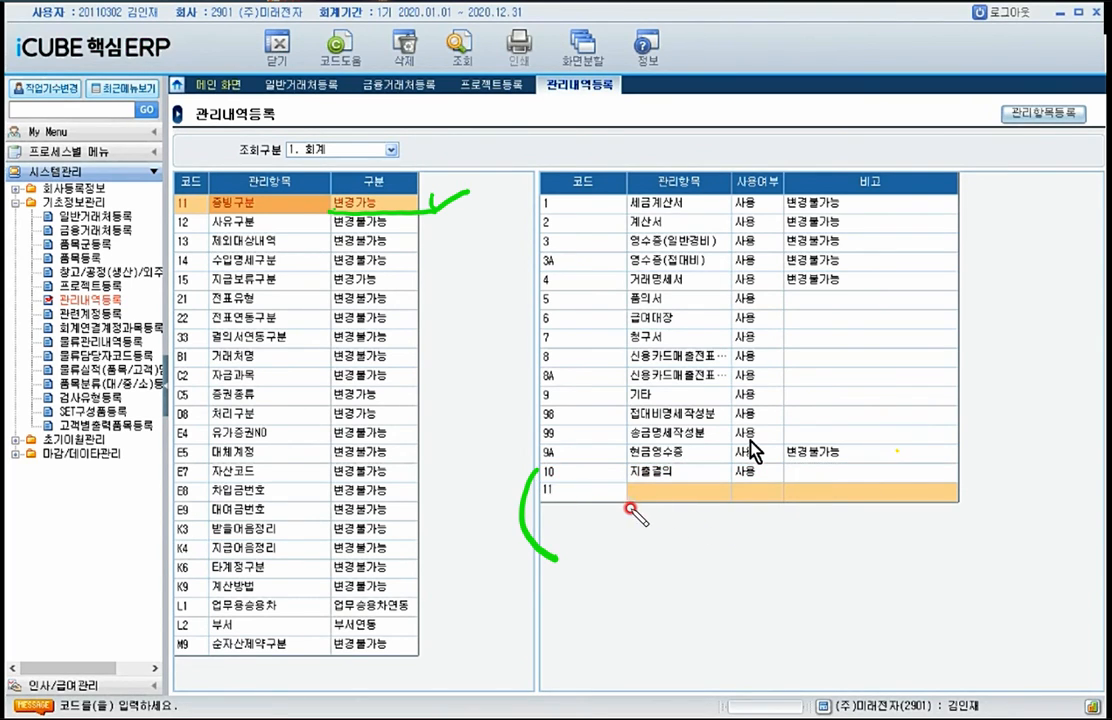
text(입)
drag(625, 478, 724, 477)
key(BackSpace)
key(BackSpace)
drag(629, 508, 730, 505)
text(1)
key(Return)
text(입금표)
key(Return)
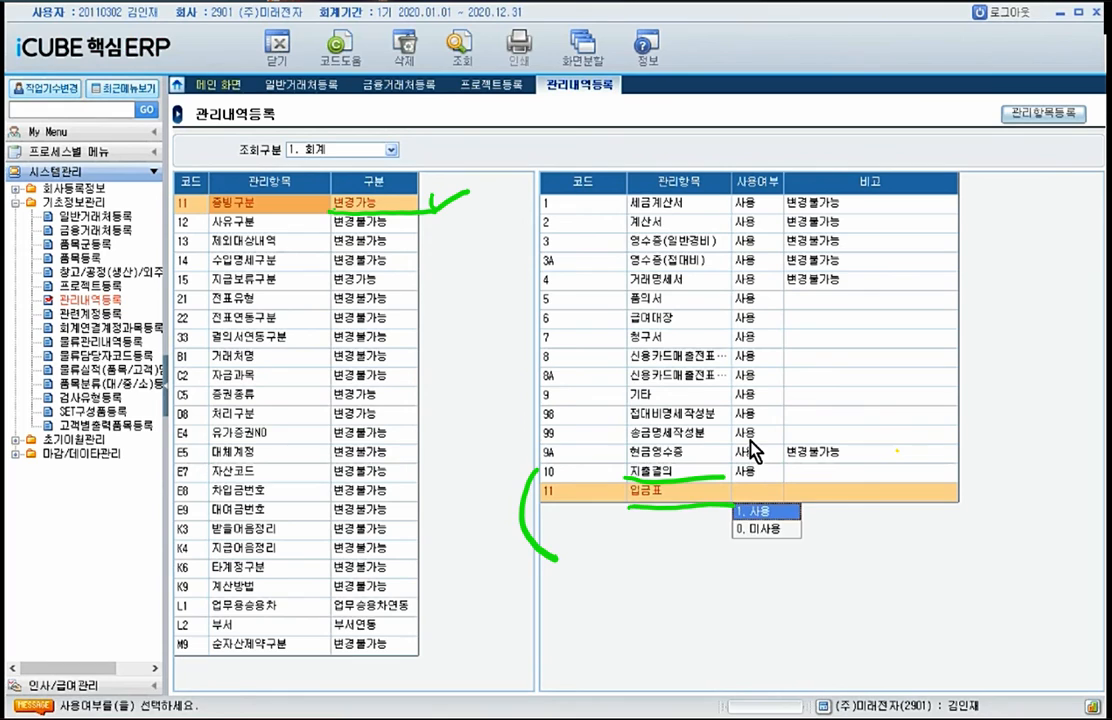
key(Return)
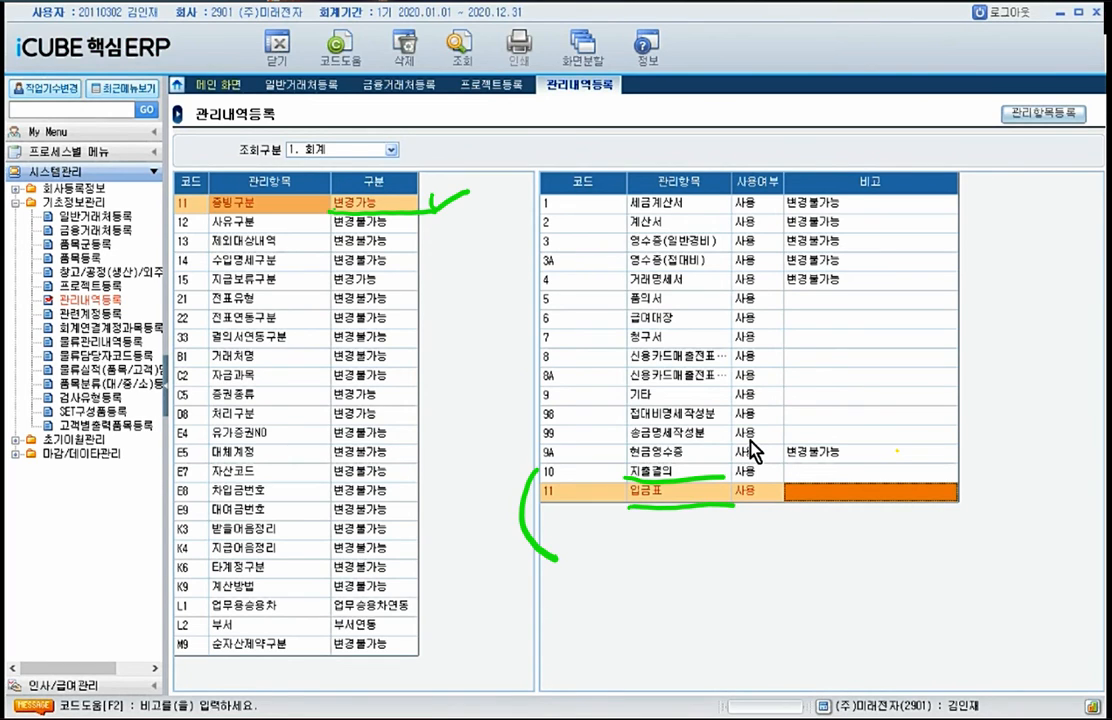
key(Return)
Step: Add a 증빙구분 detail with code 12, name 간이영수증 and 사용여부 사용
text(12)
key(Return)
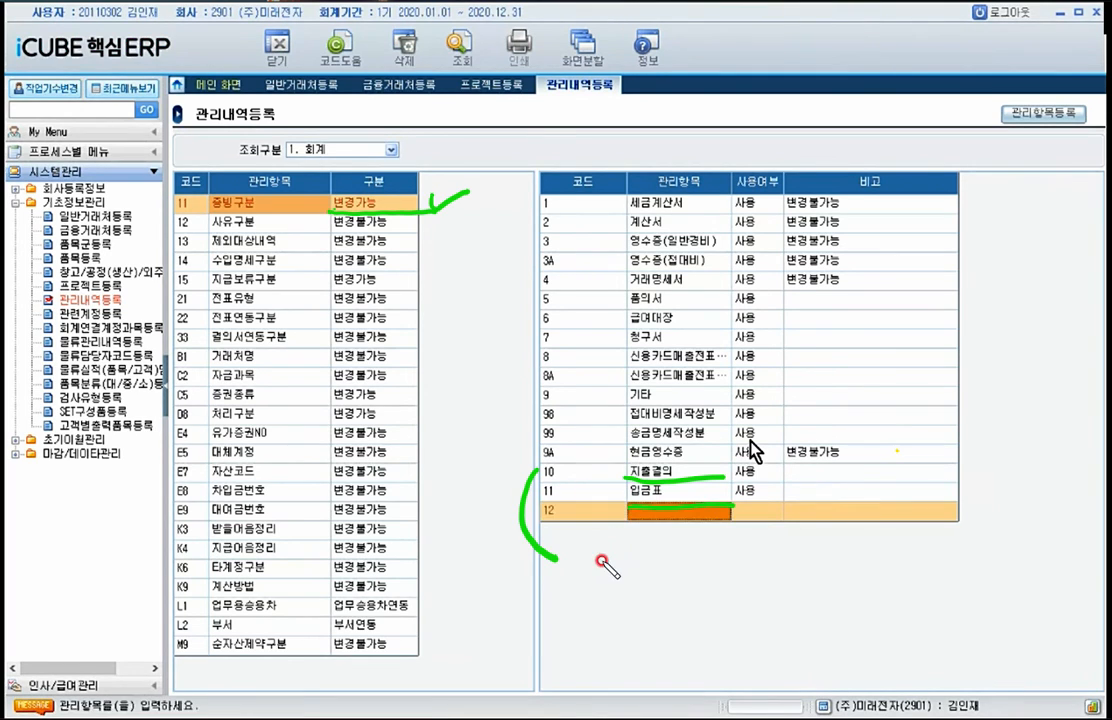
text(간이영수증)
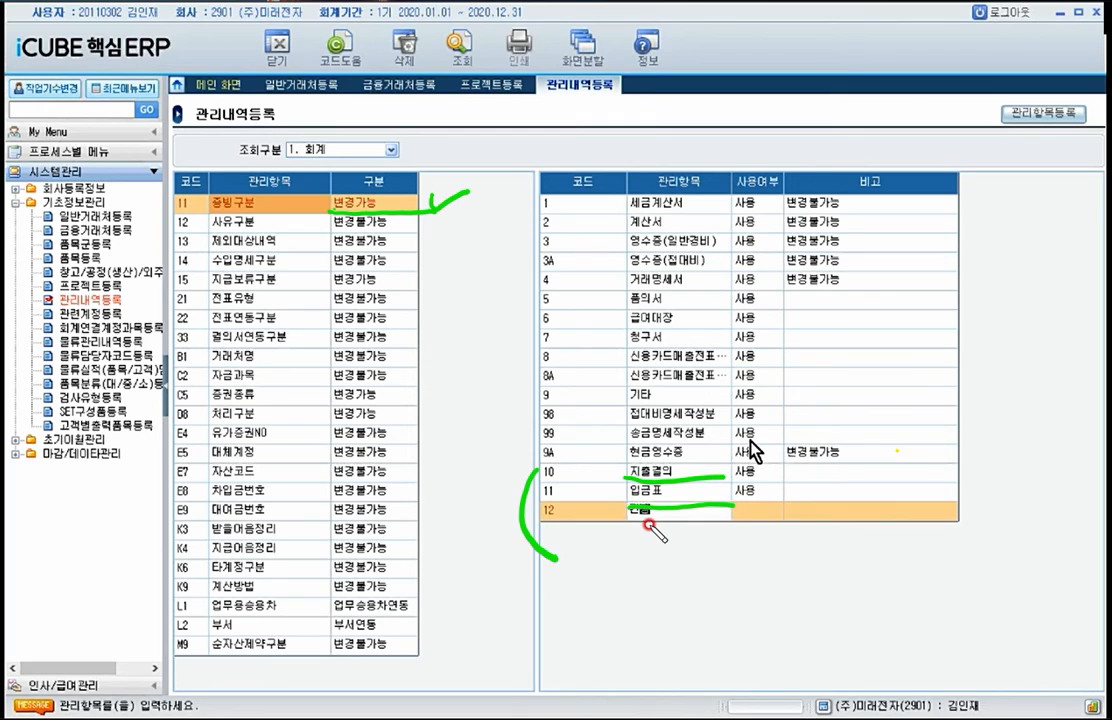
key(Return)
key(Return)
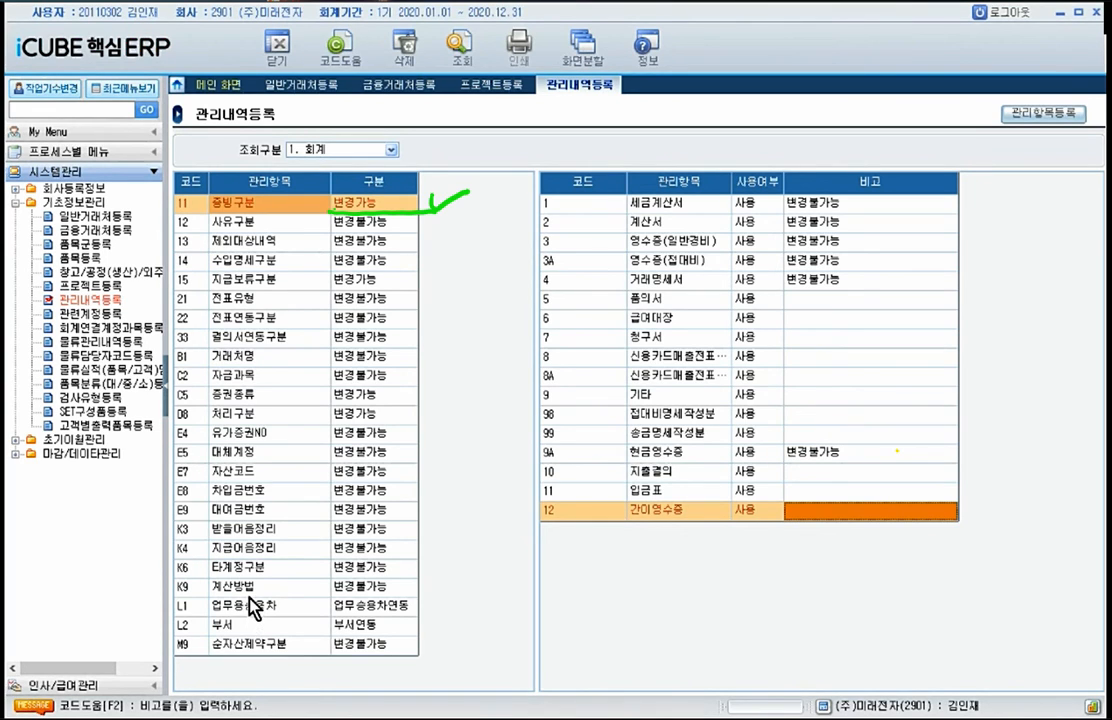
Step: Try to register a new management item with code L1 in 관리항목등록, and cancel the registration
click(1043, 113)
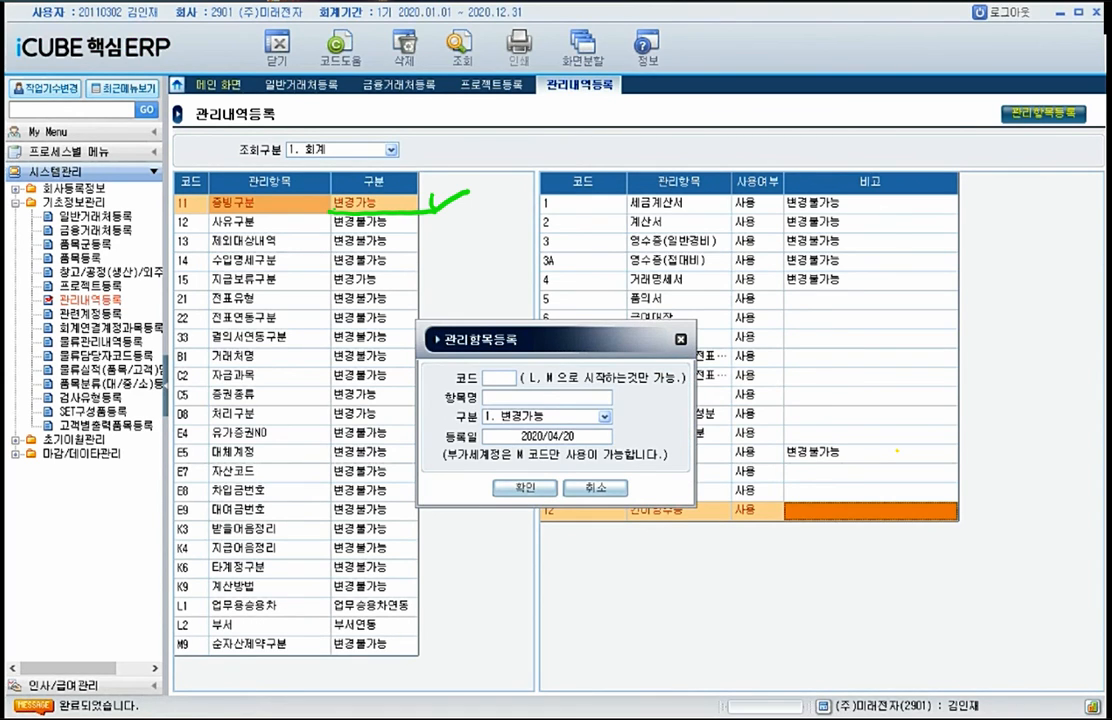
text(L1)
click(501, 391)
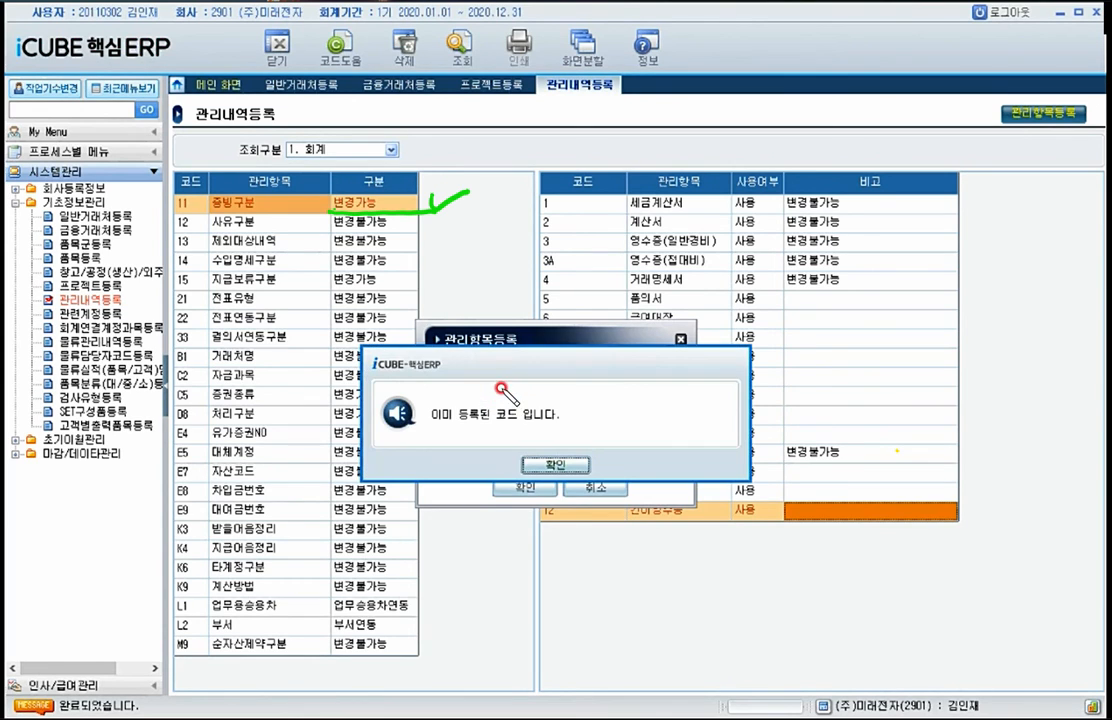
click(527, 466)
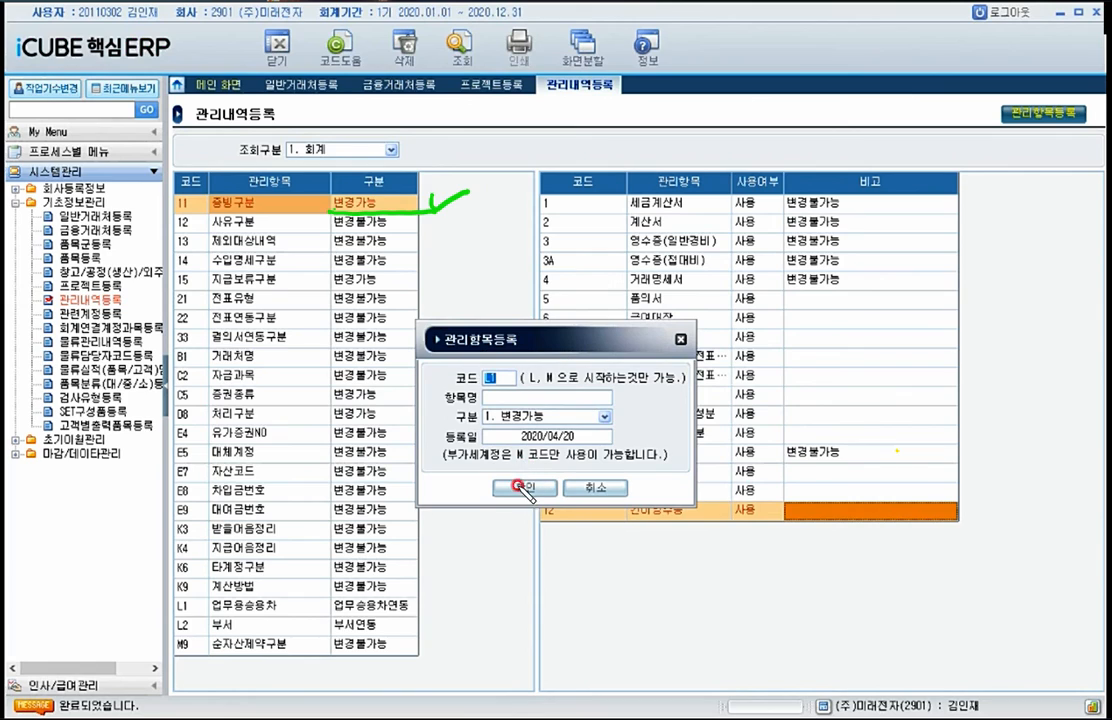
click(519, 490)
click(594, 488)
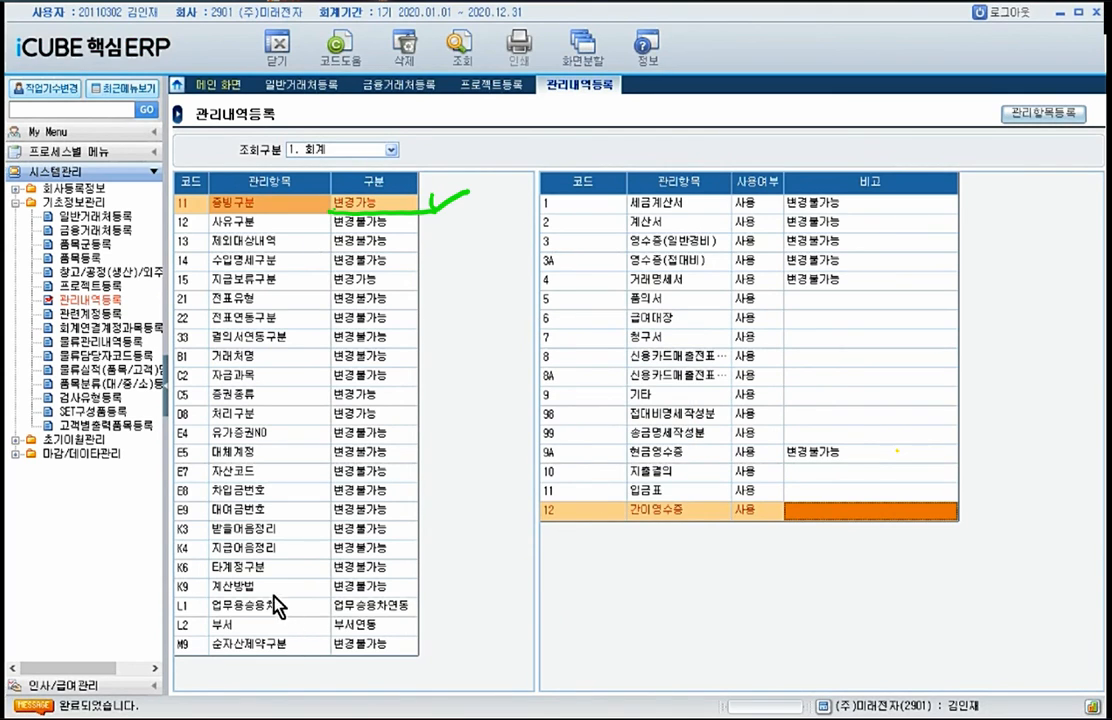
Step: Examine the code, name and 구분 of the 업무용승용차 management item
click(262, 606)
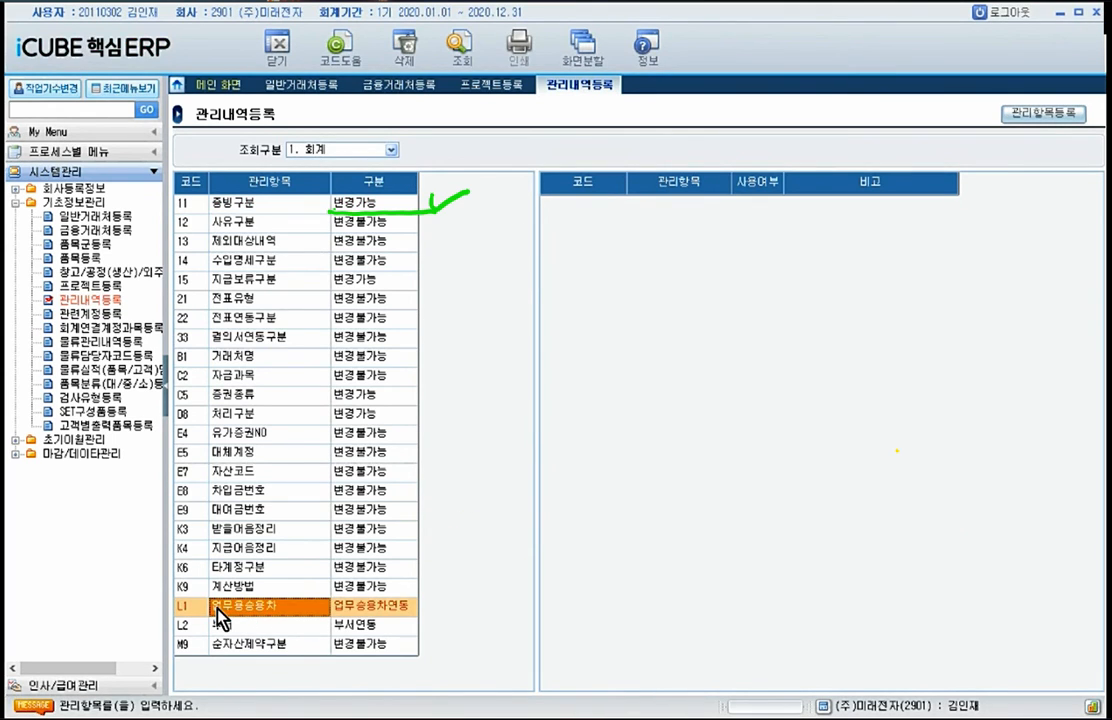
click(186, 607)
click(229, 609)
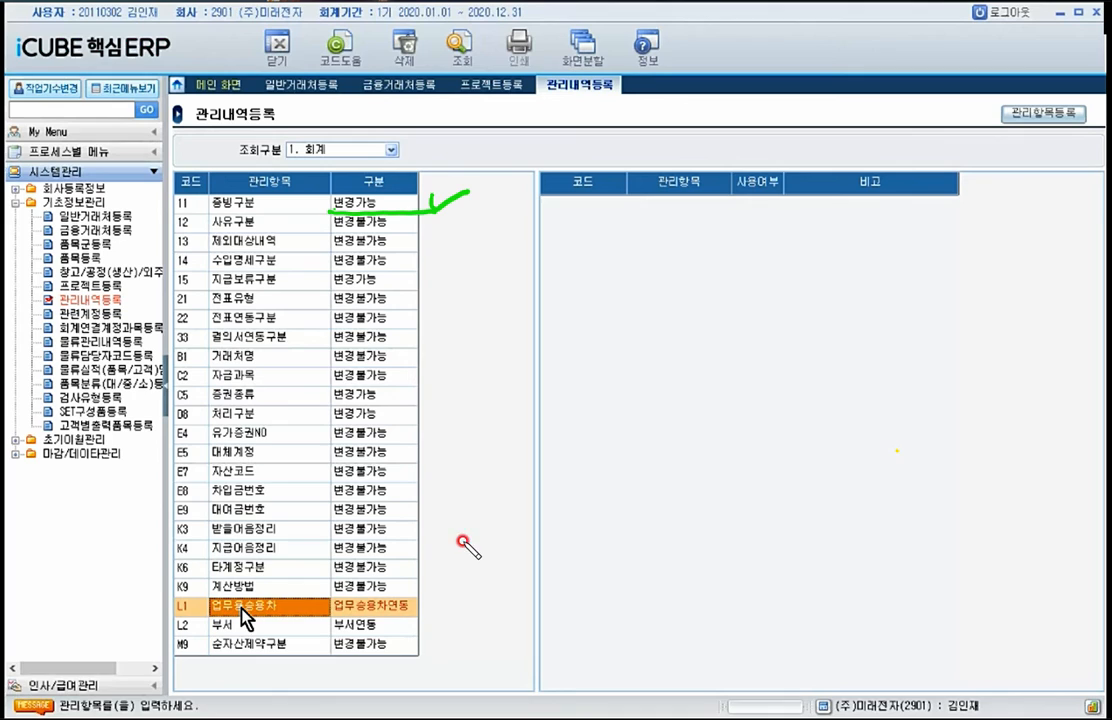
click(325, 612)
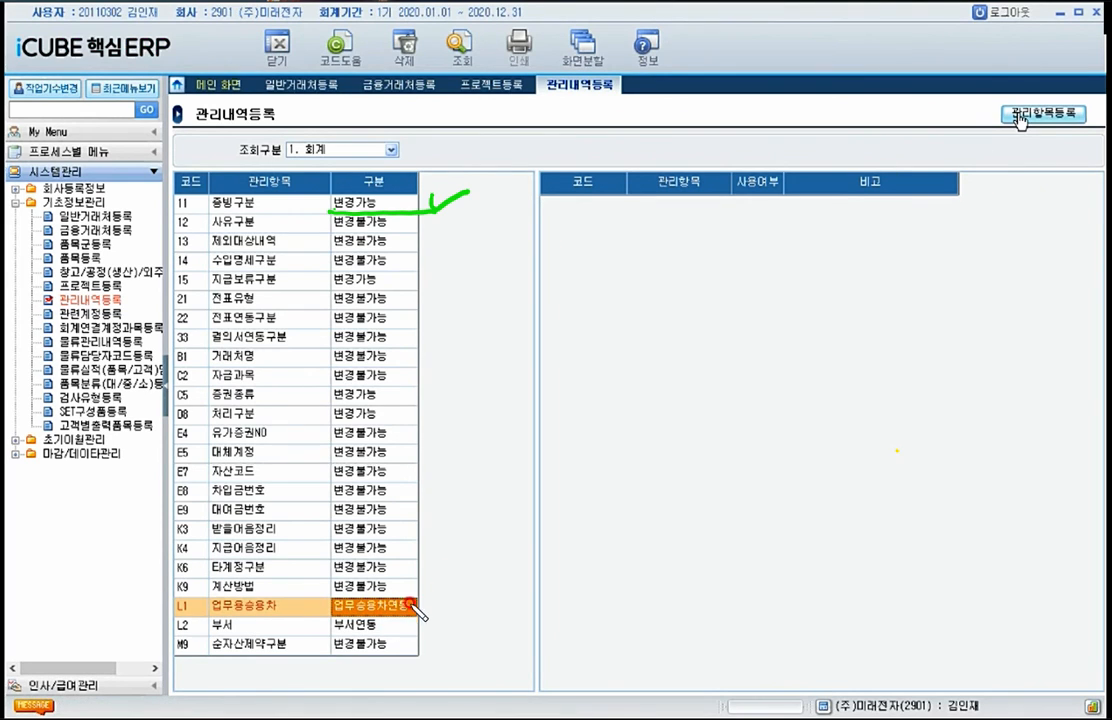
drag(425, 600, 451, 593)
Step: Try to register a management item with the code L1 in 관리항목등록, and cancel the entry
click(1019, 118)
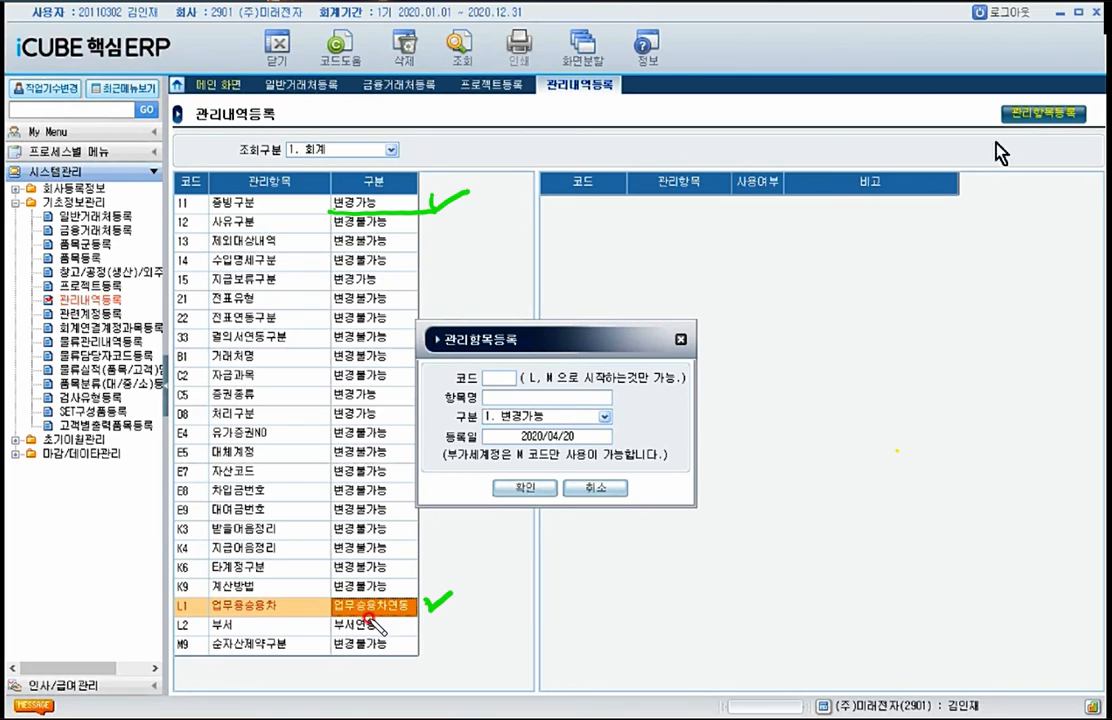
text(L1)
key(Return)
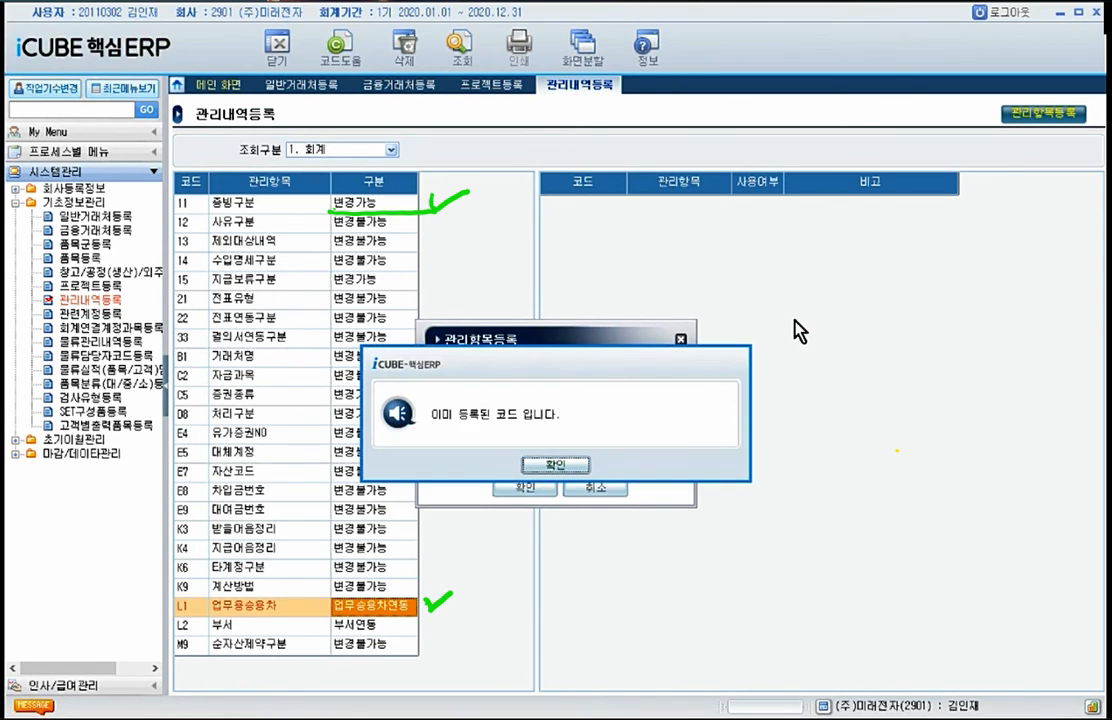
key(Return)
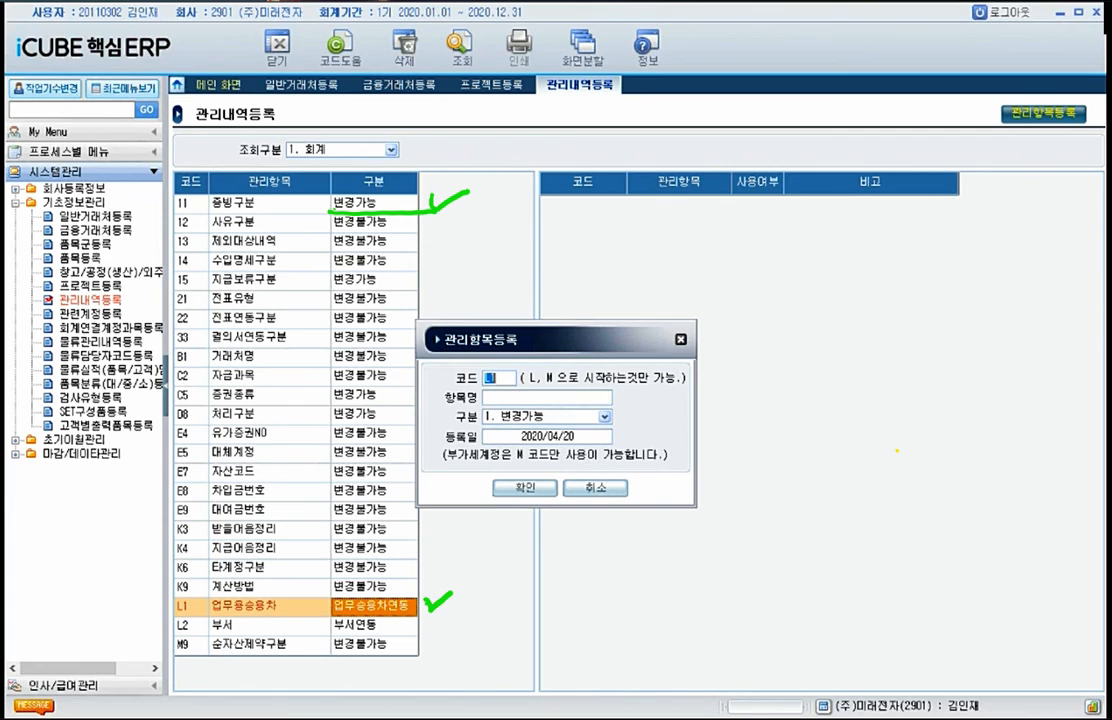
click(595, 486)
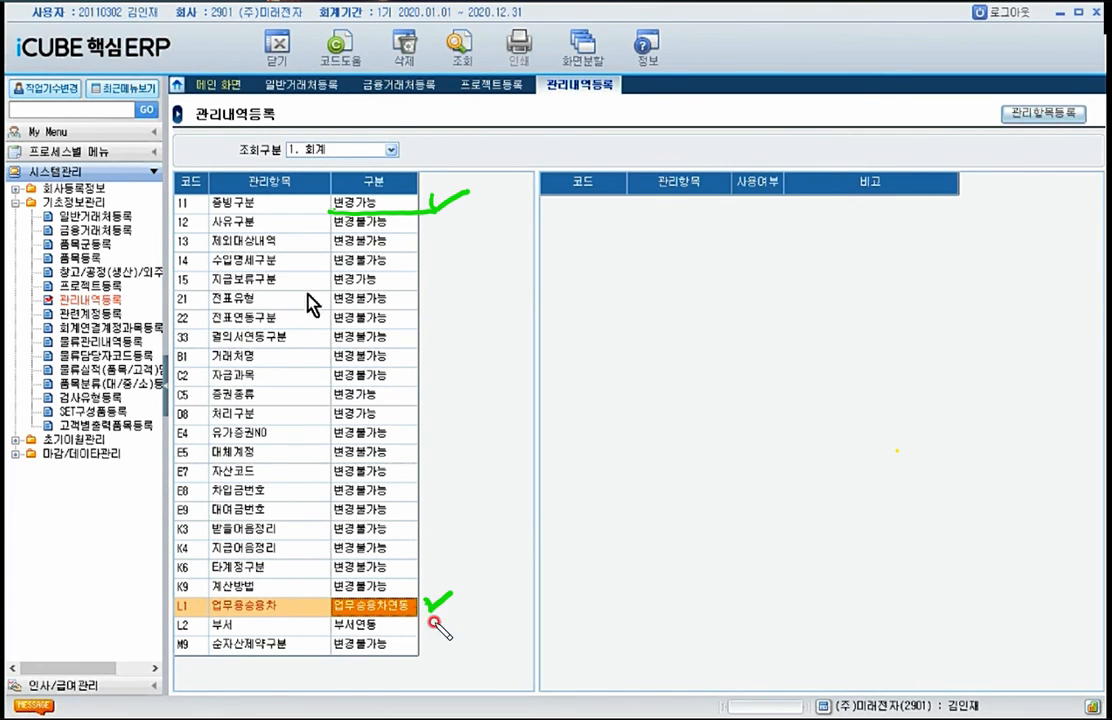
Step: View the management items of 조회구분 0. 공통, and return the list to 1. 회계
click(375, 150)
click(331, 162)
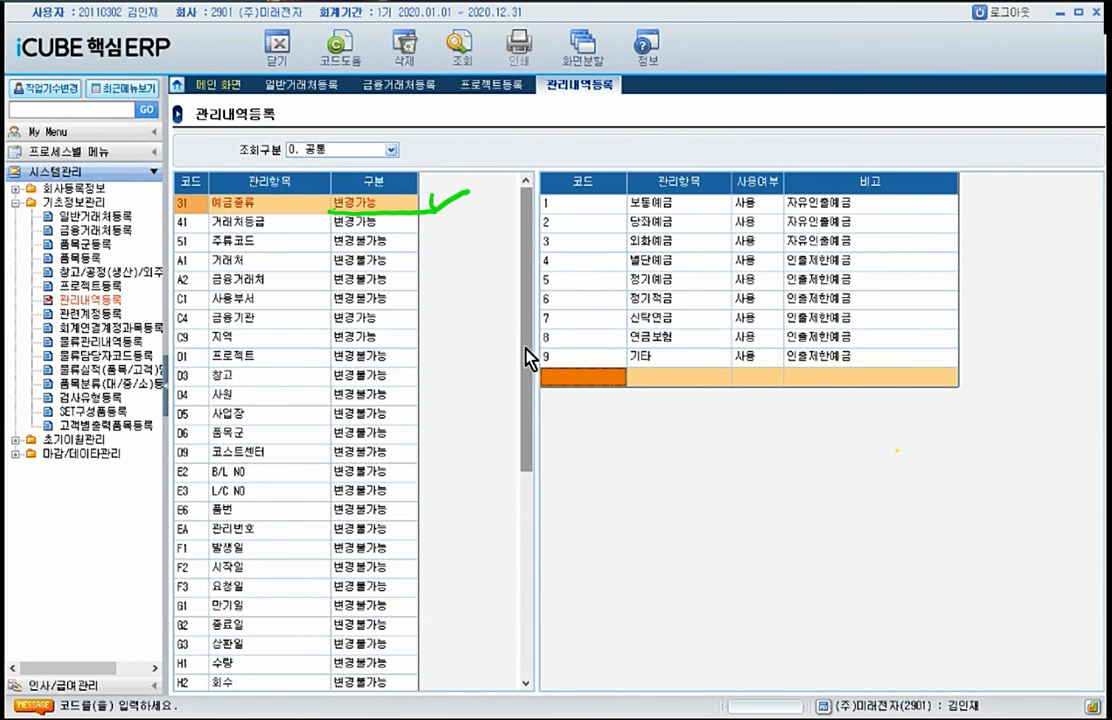
drag(528, 358, 526, 218)
click(391, 150)
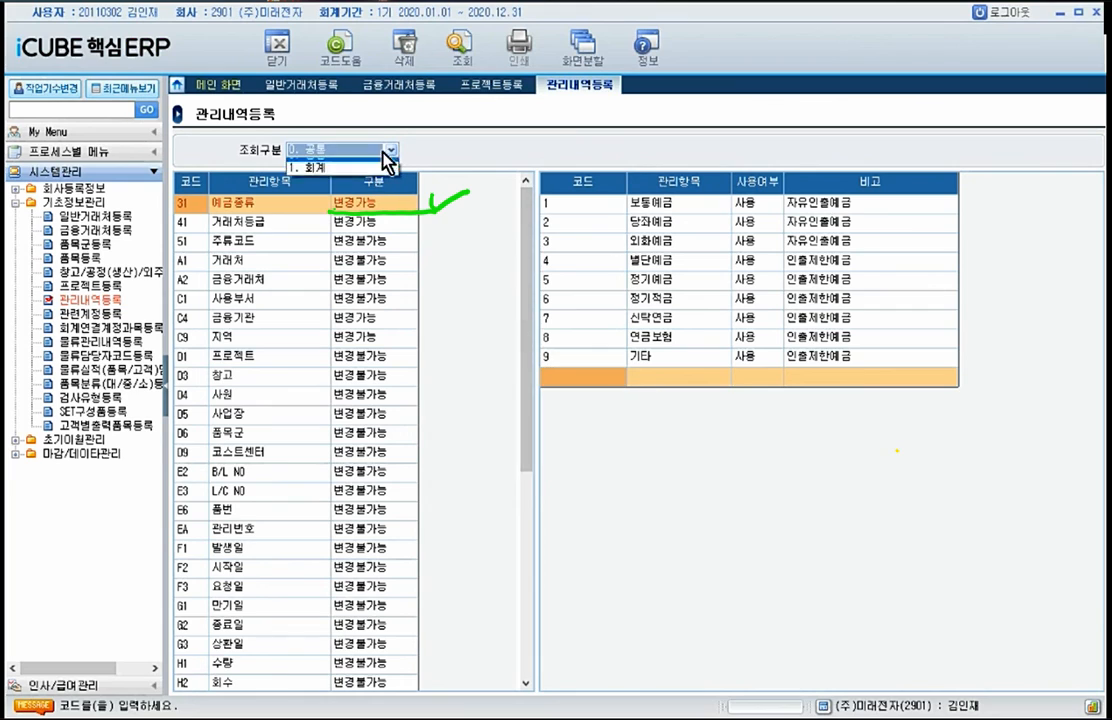
click(330, 177)
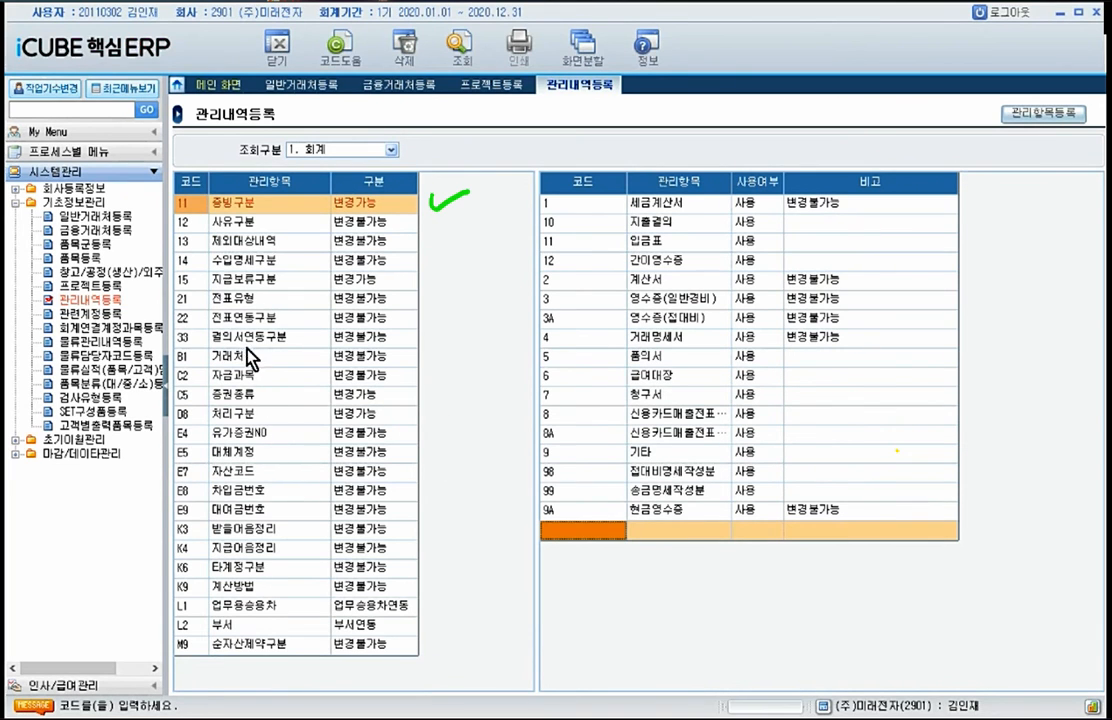
Step: Try to delete the 업무용승용차 management item from the 회계 list
right_click(259, 606)
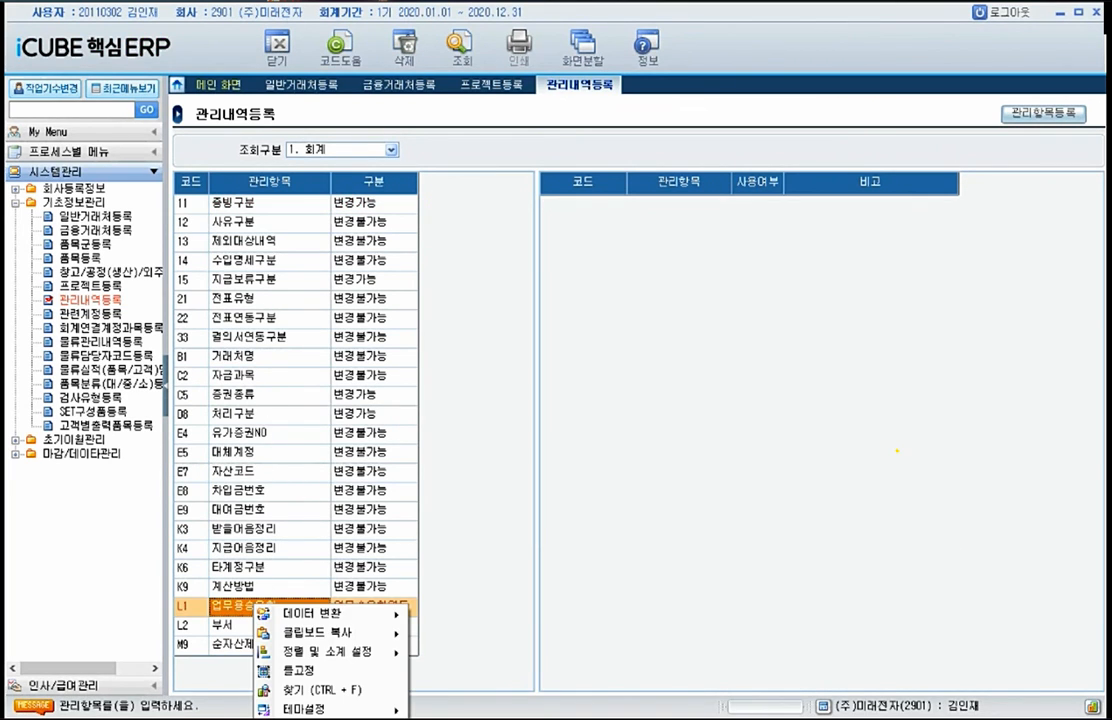
click(601, 543)
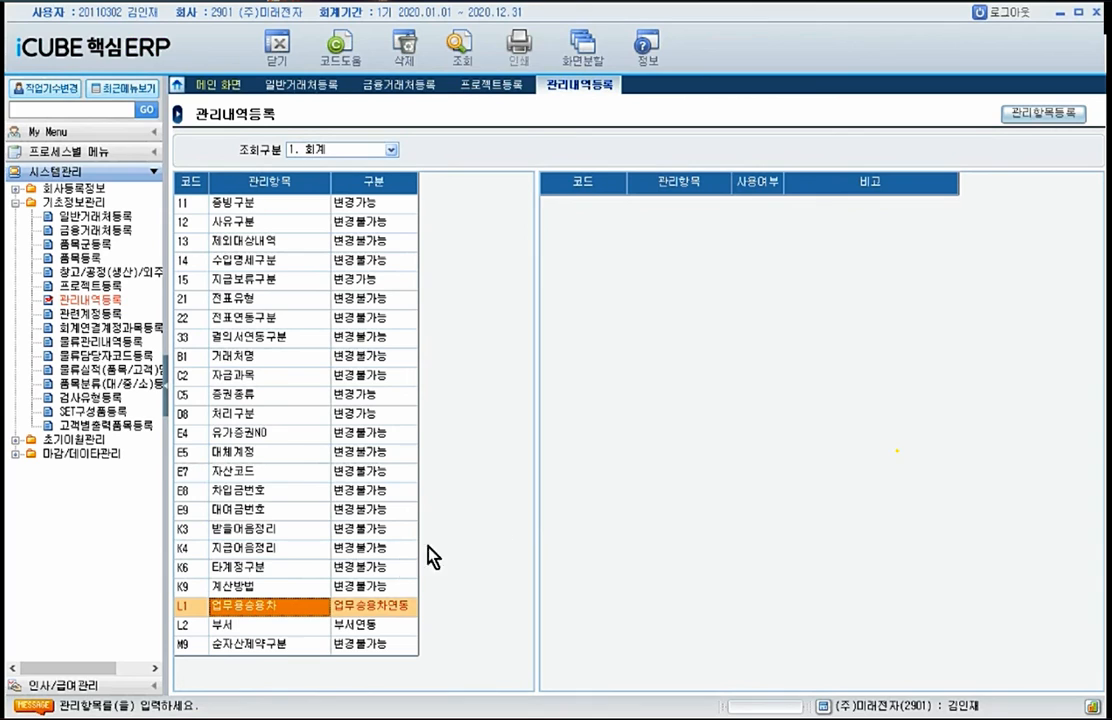
click(412, 48)
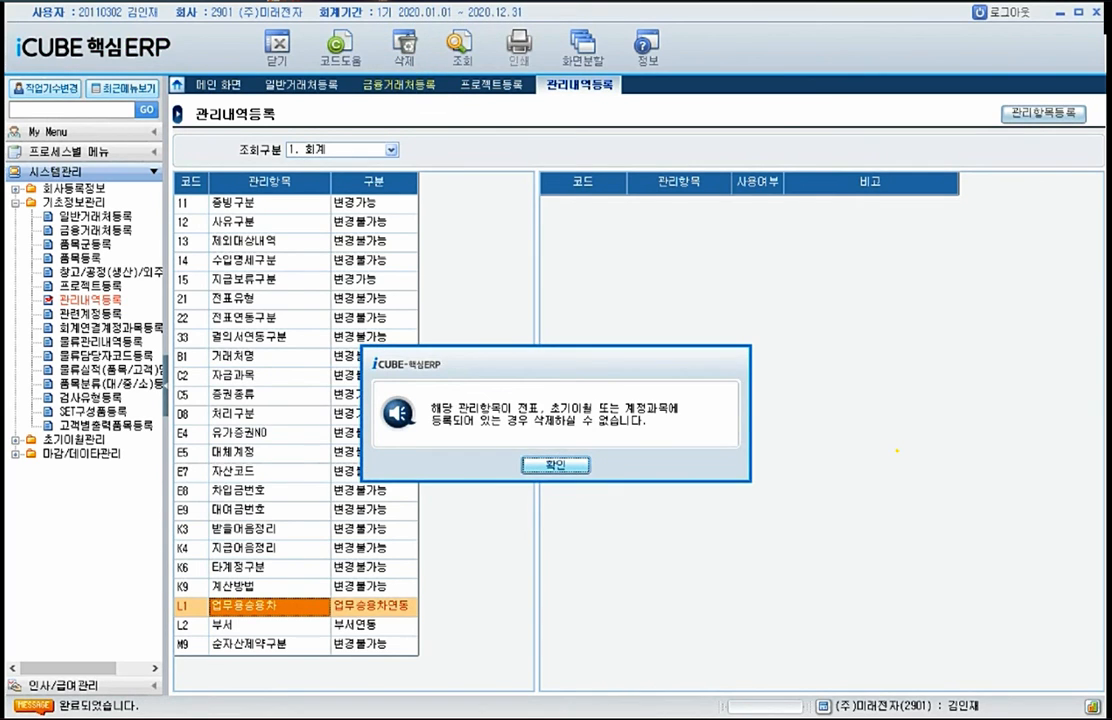
click(548, 462)
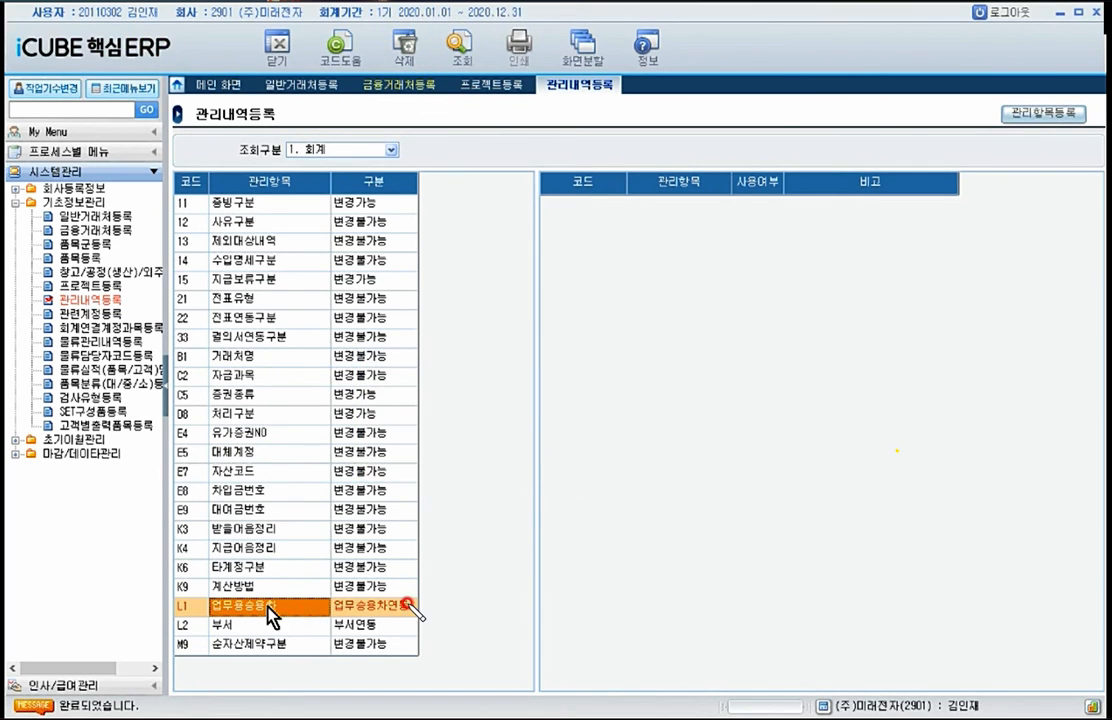
Step: Compare the 구분 and detail entries of 계산방법, 업무용승용차, 지급보류구분, 증빙구분, 처리구분 and 증권종류
click(340, 592)
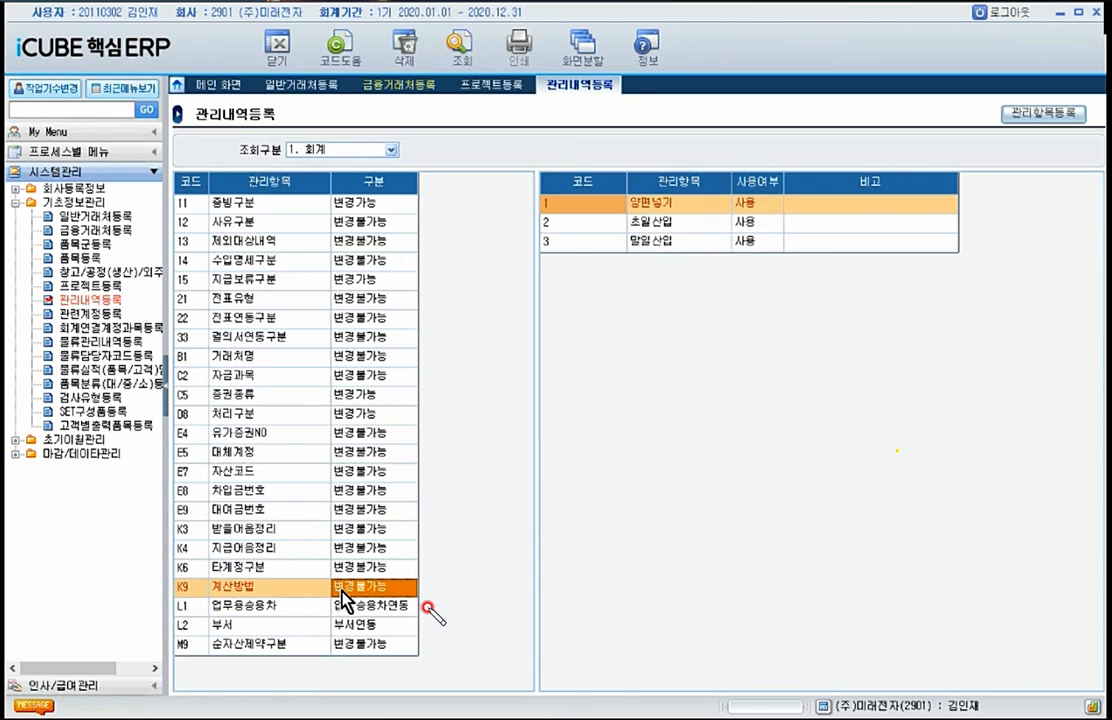
click(267, 612)
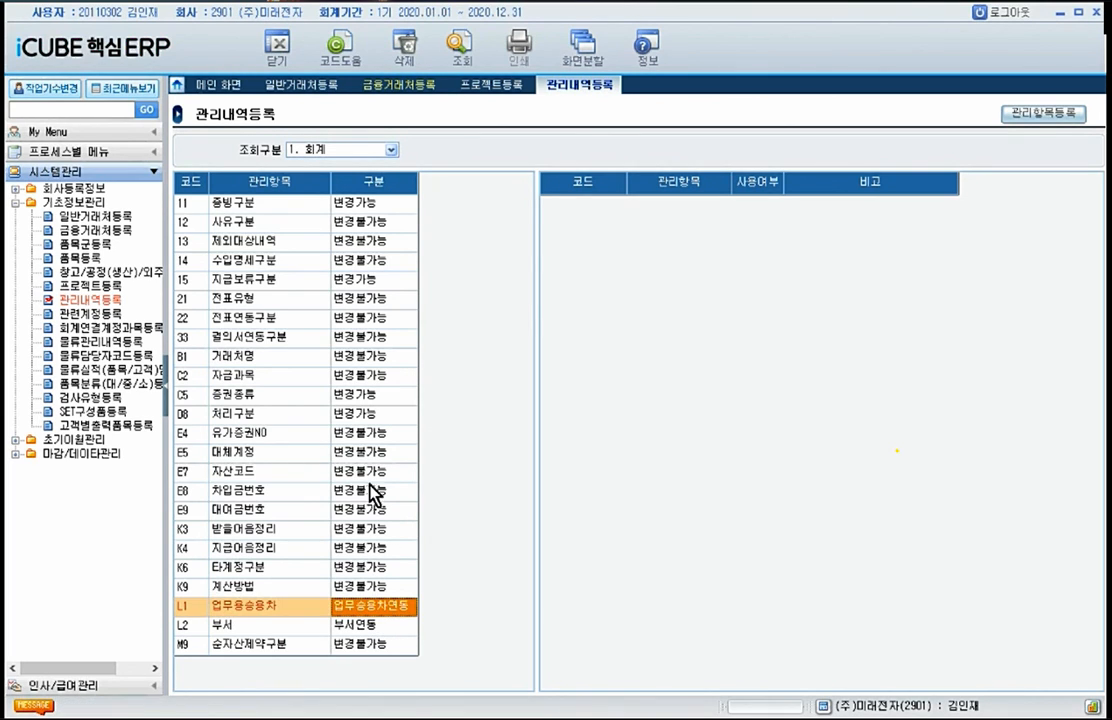
click(365, 284)
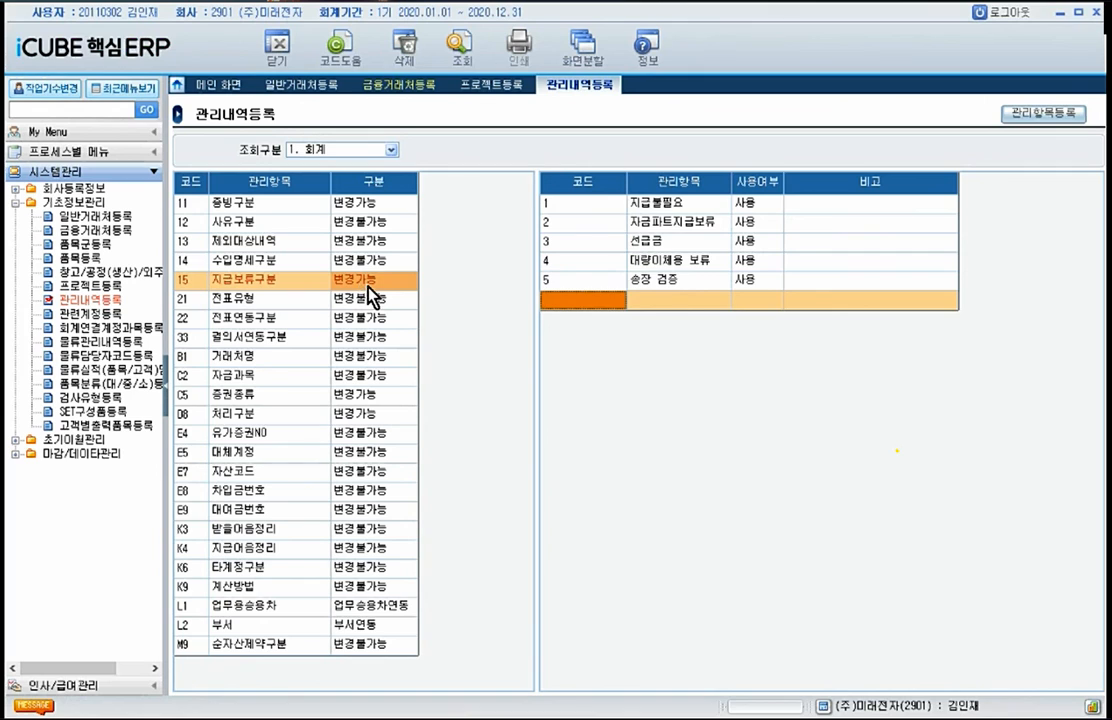
click(362, 203)
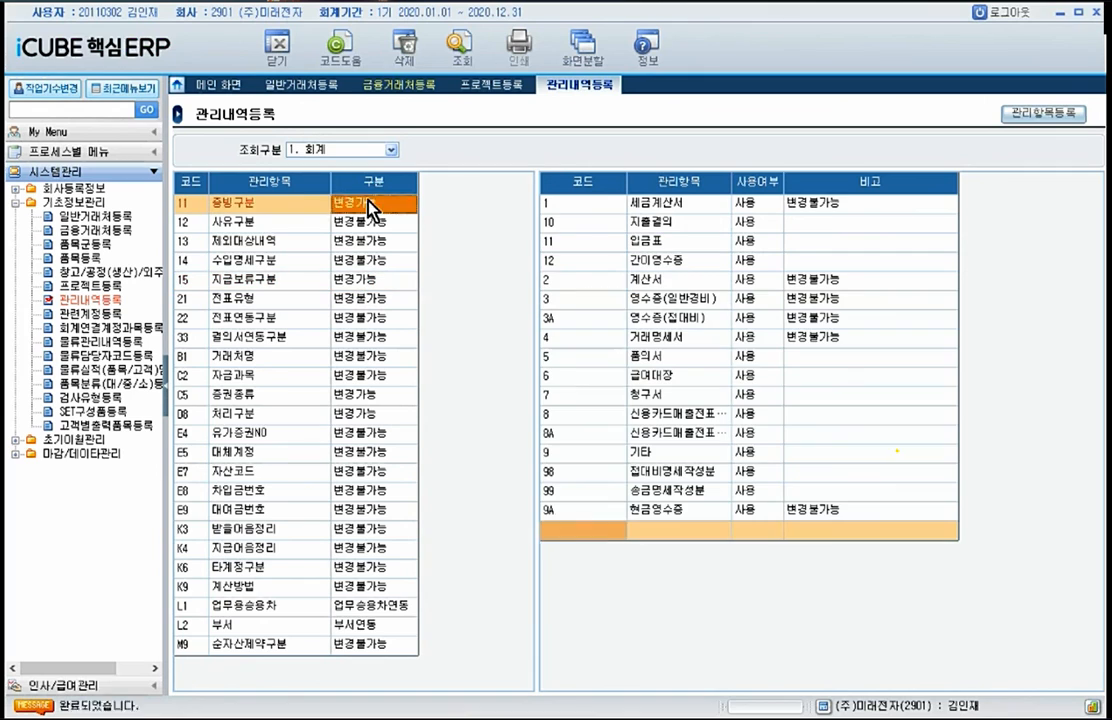
click(381, 418)
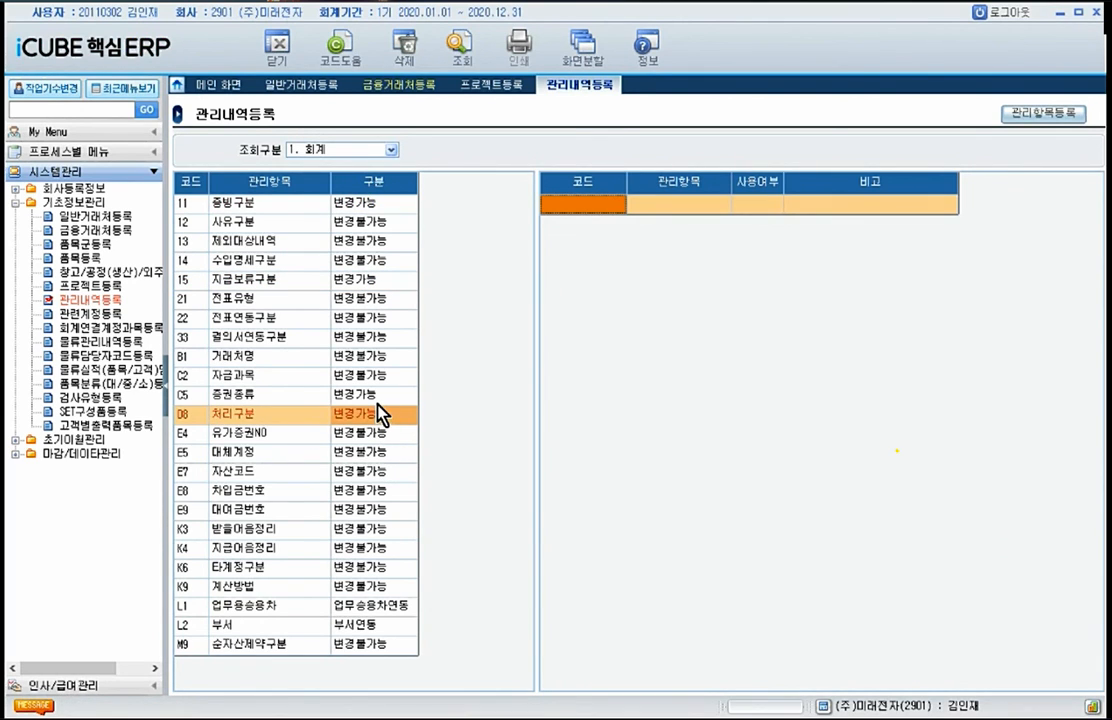
key(Up)
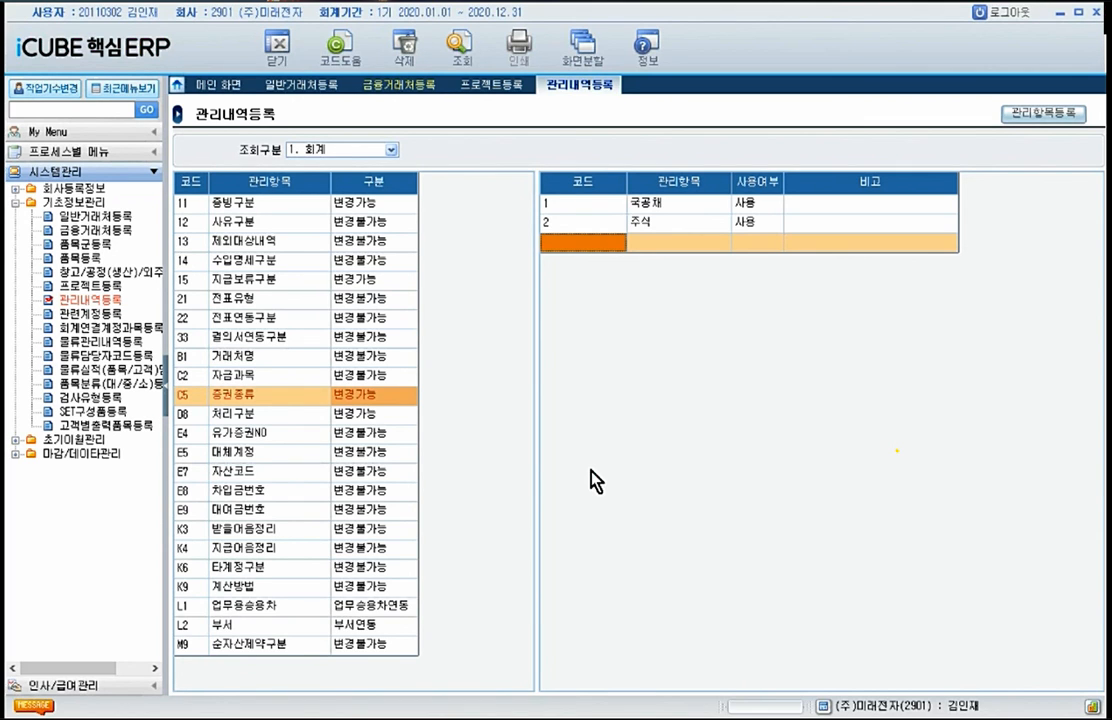
Step: Initialize the linked accounts of all modules and voucher codes in 회계연결계정과목등록, and review the 영업관리 수금 entries
click(130, 327)
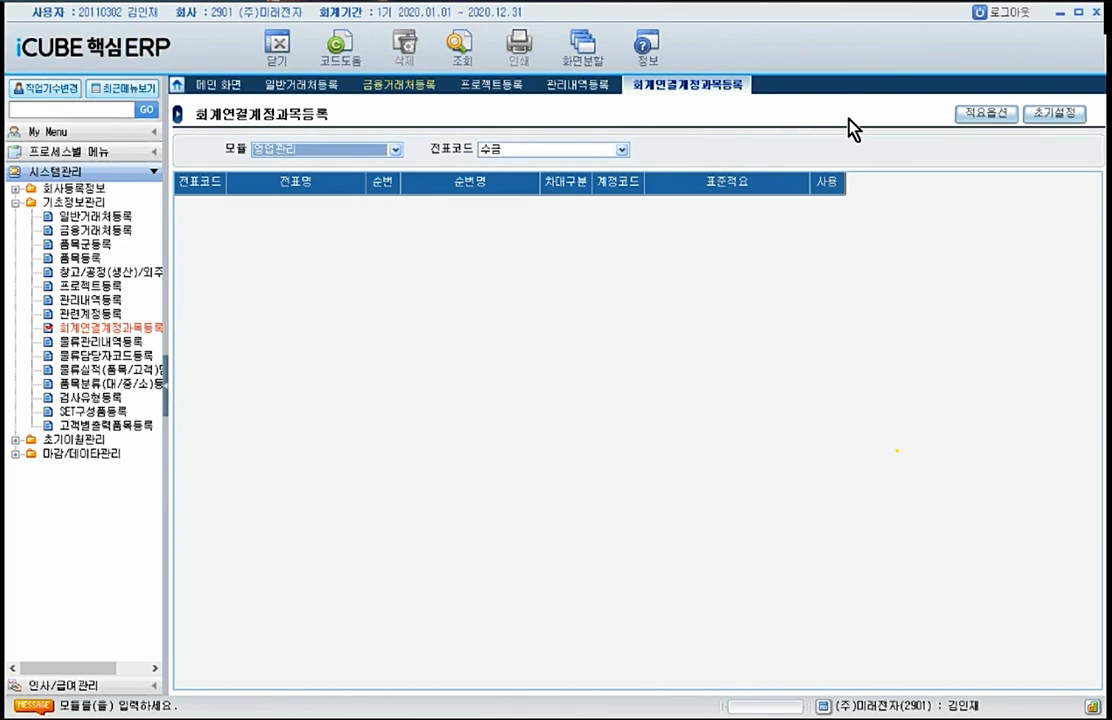
click(1055, 114)
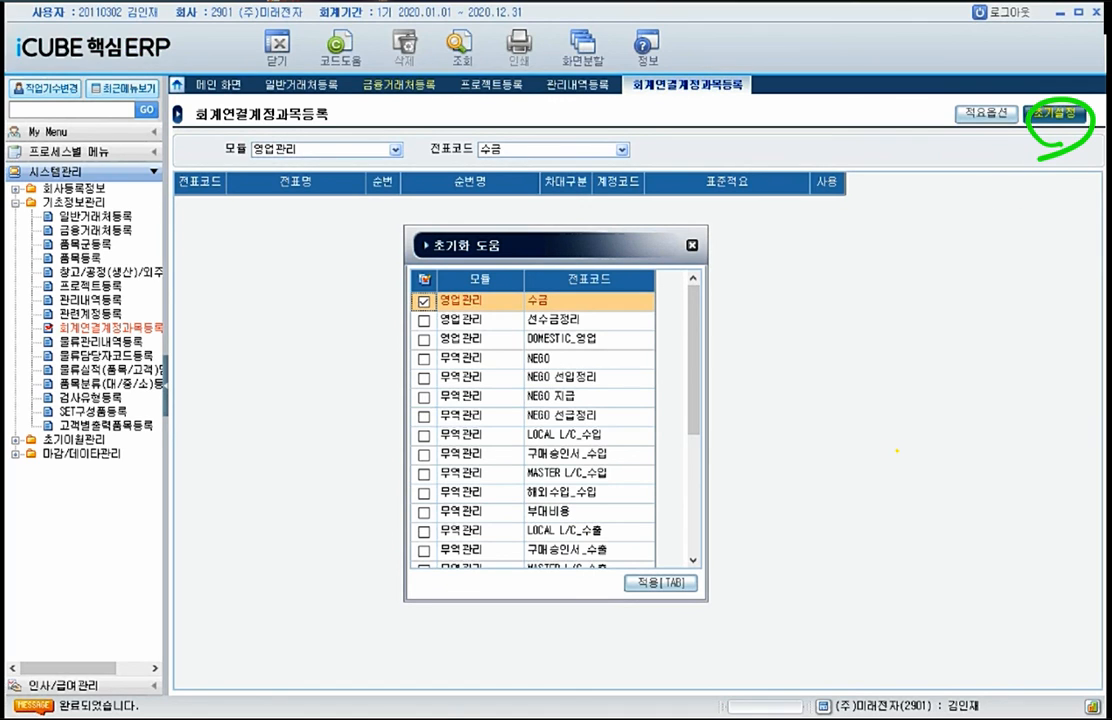
click(425, 280)
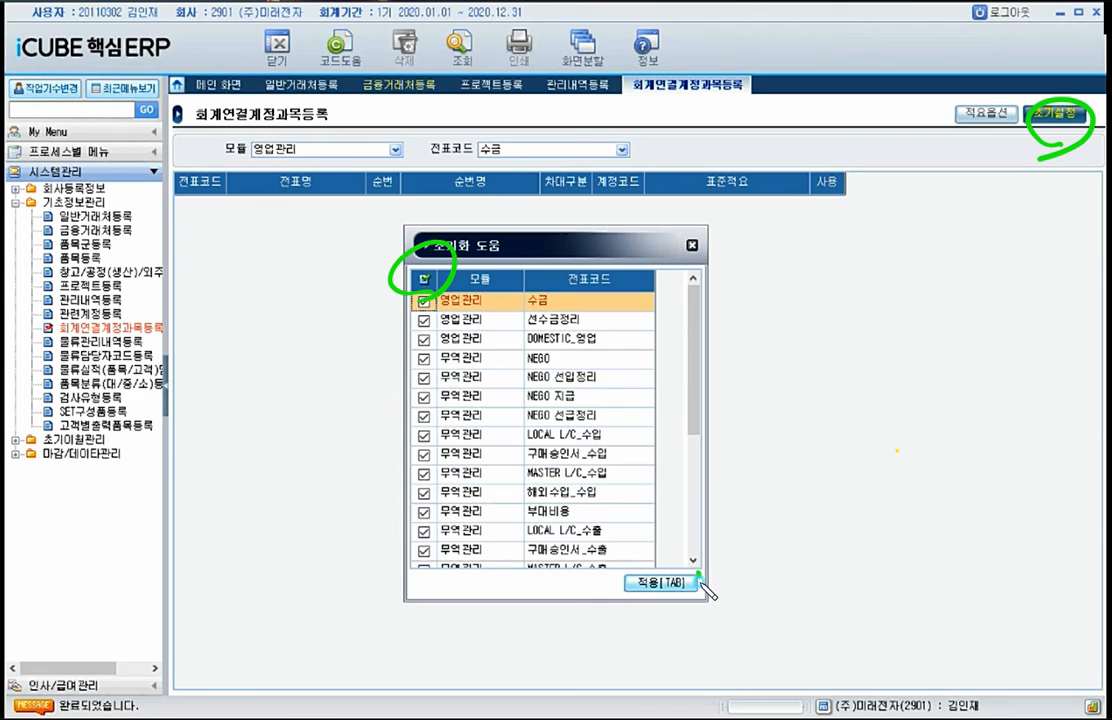
click(661, 583)
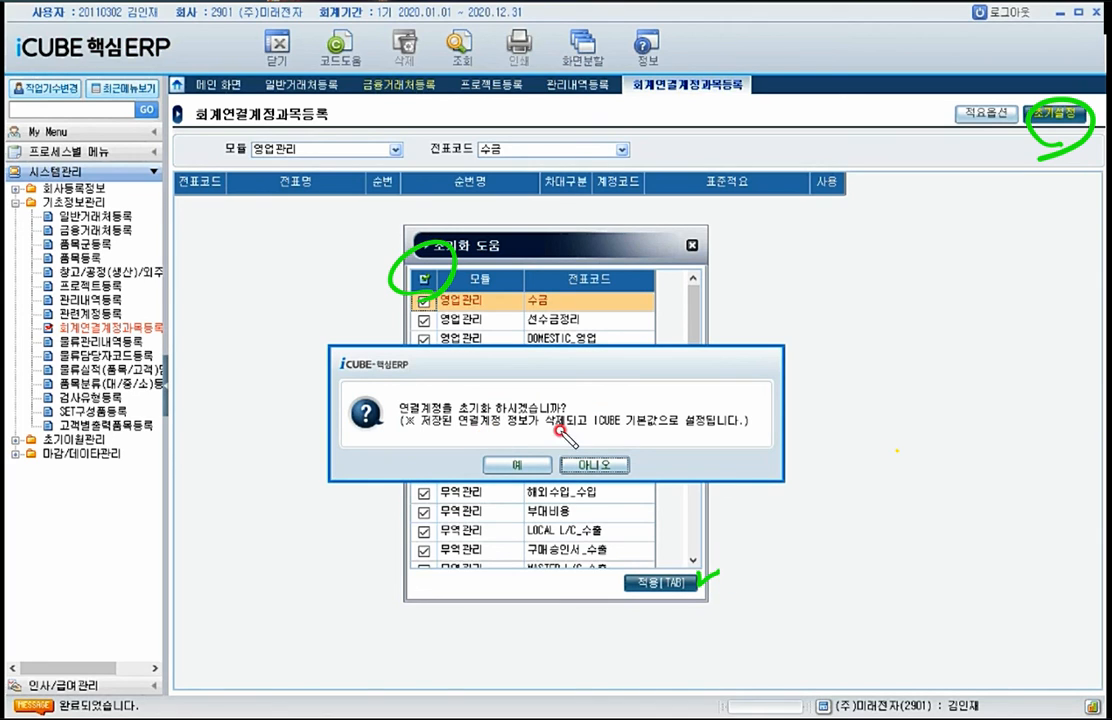
drag(510, 432, 577, 391)
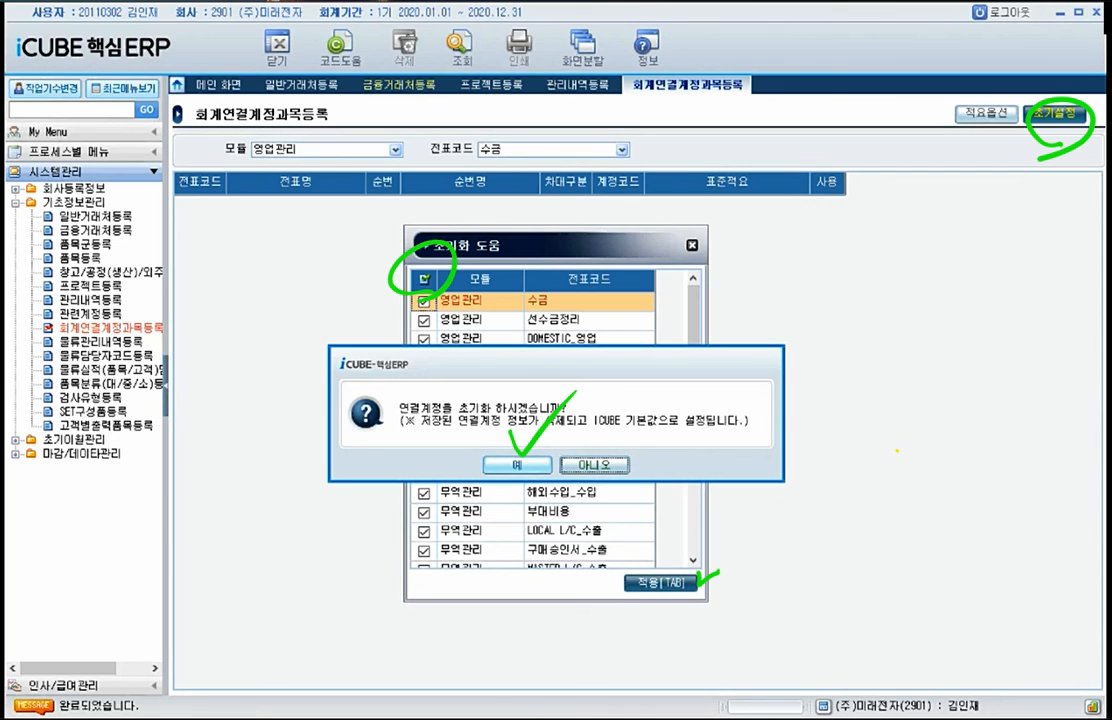
click(505, 465)
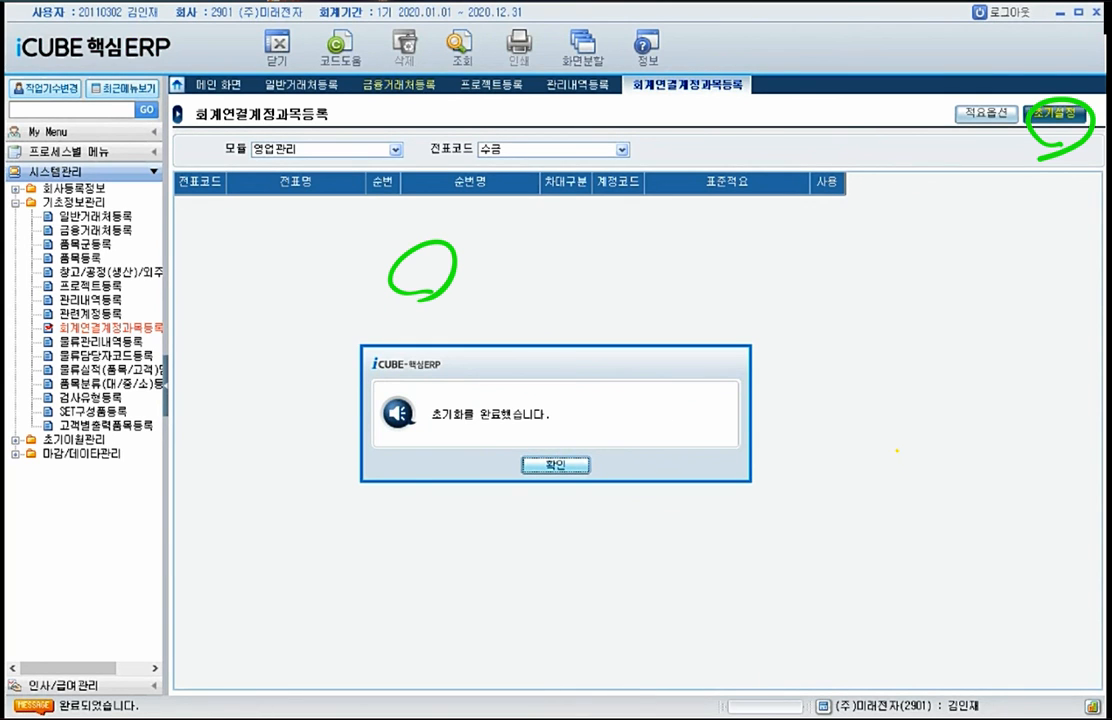
click(575, 467)
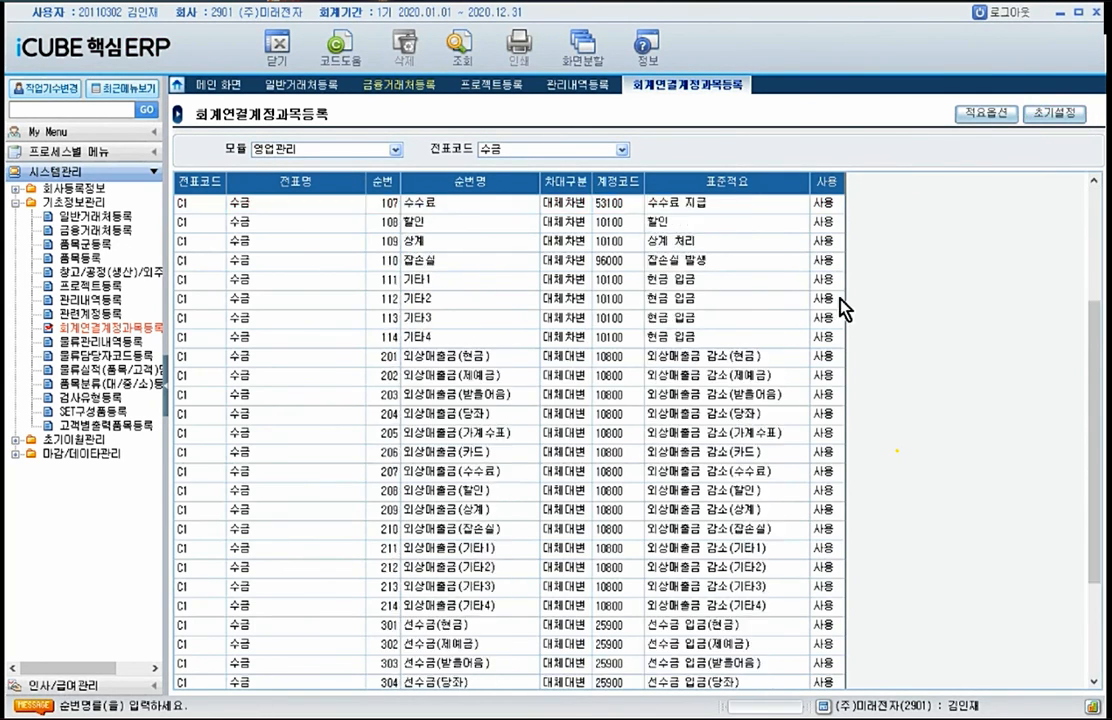
scroll(851, 468, down, 6)
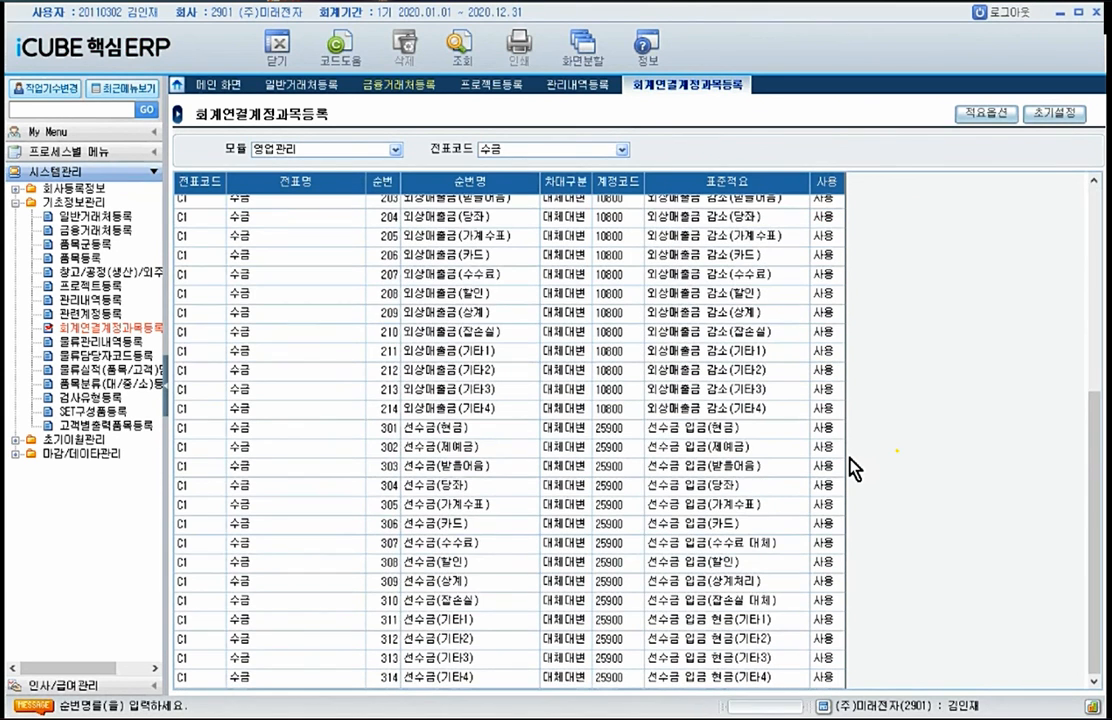
scroll(853, 472, up, 6)
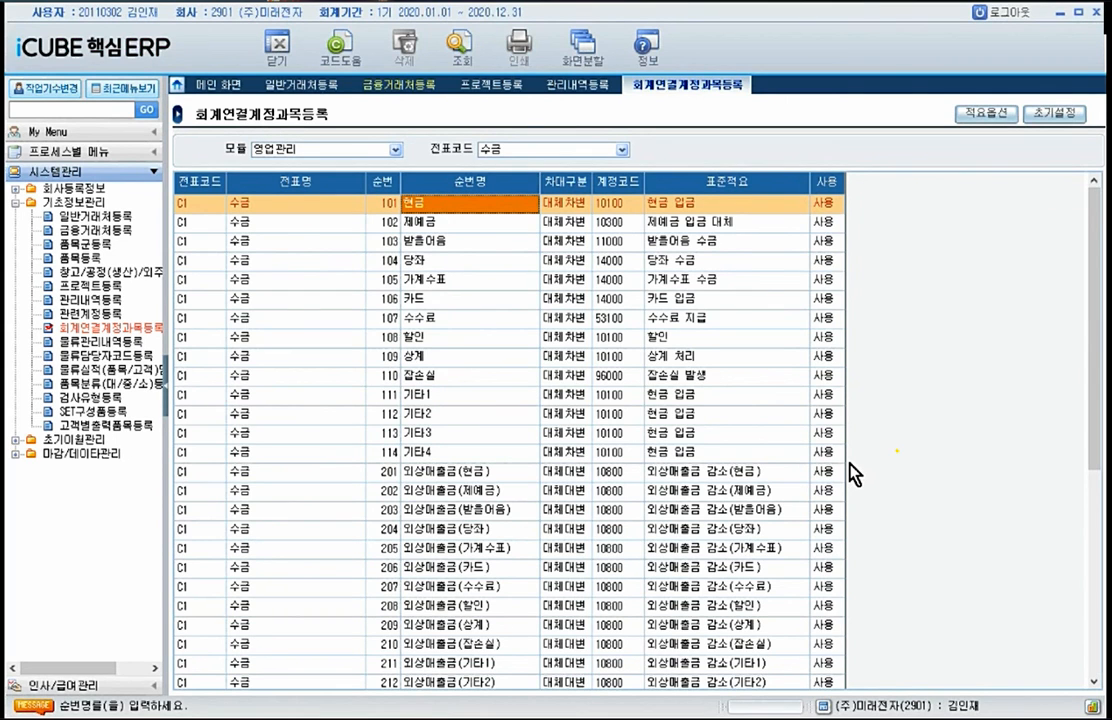
scroll(831, 397, down, 5)
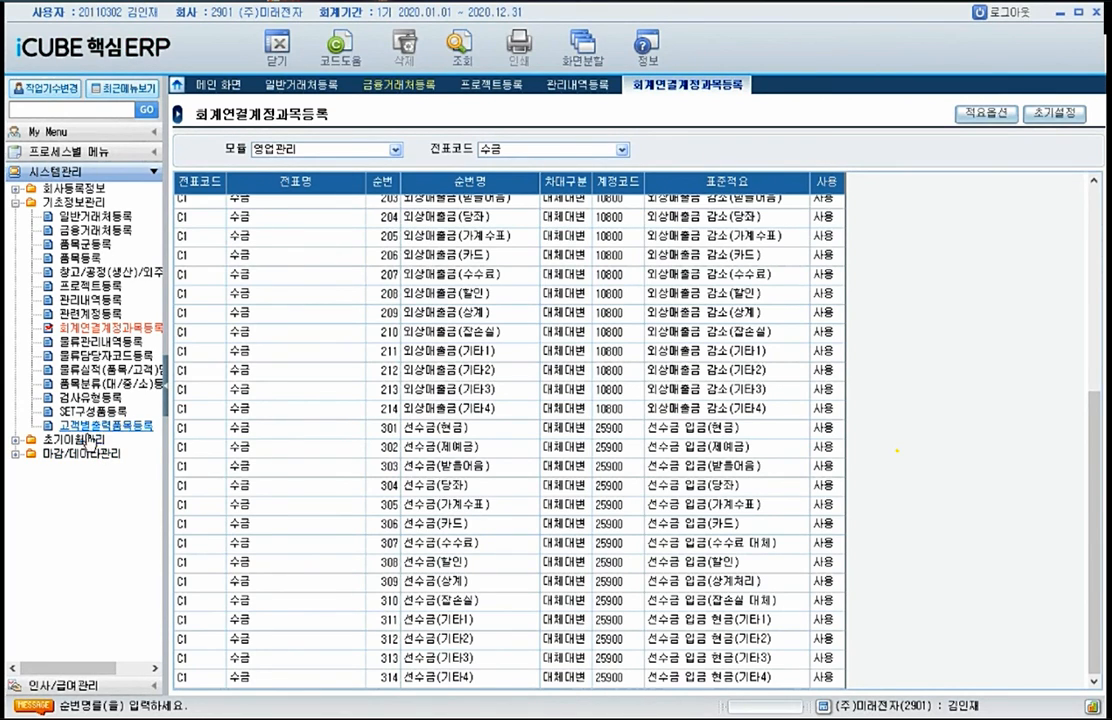
Step: Open 회계초기이월등록 under 초기이월관리
click(82, 440)
click(80, 455)
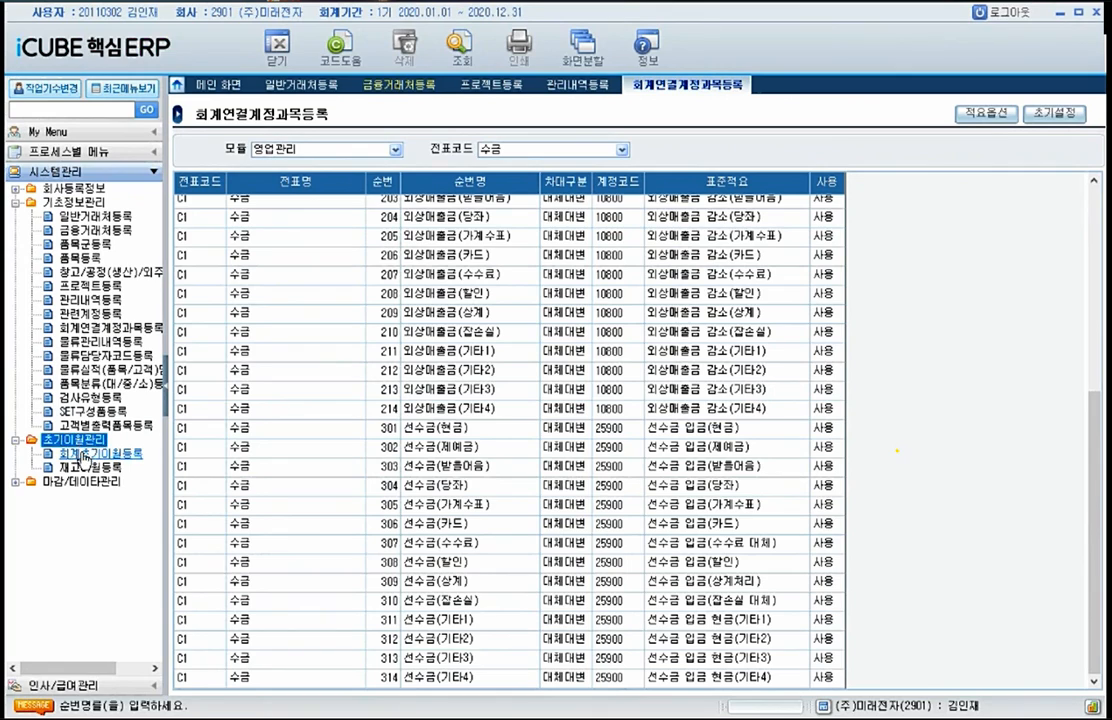